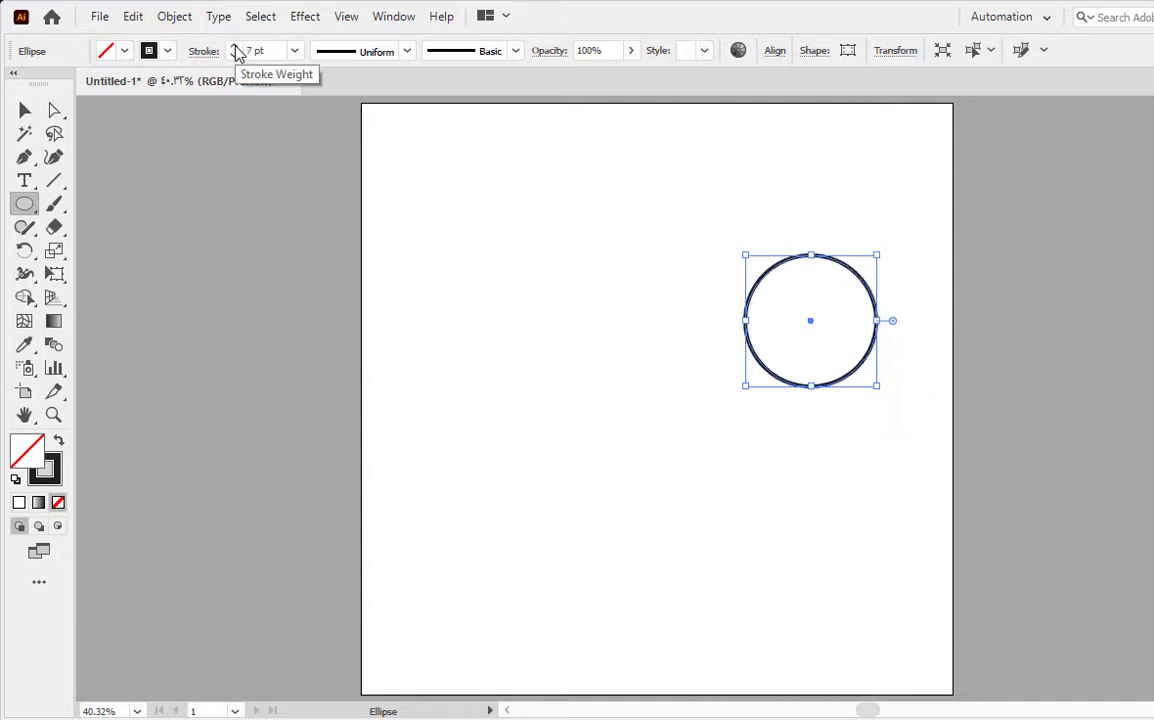
pyautogui.click(234, 46)
# Give the circle a 7 pt black outline.
pyautogui.press('v')
pyautogui.click(735, 165)
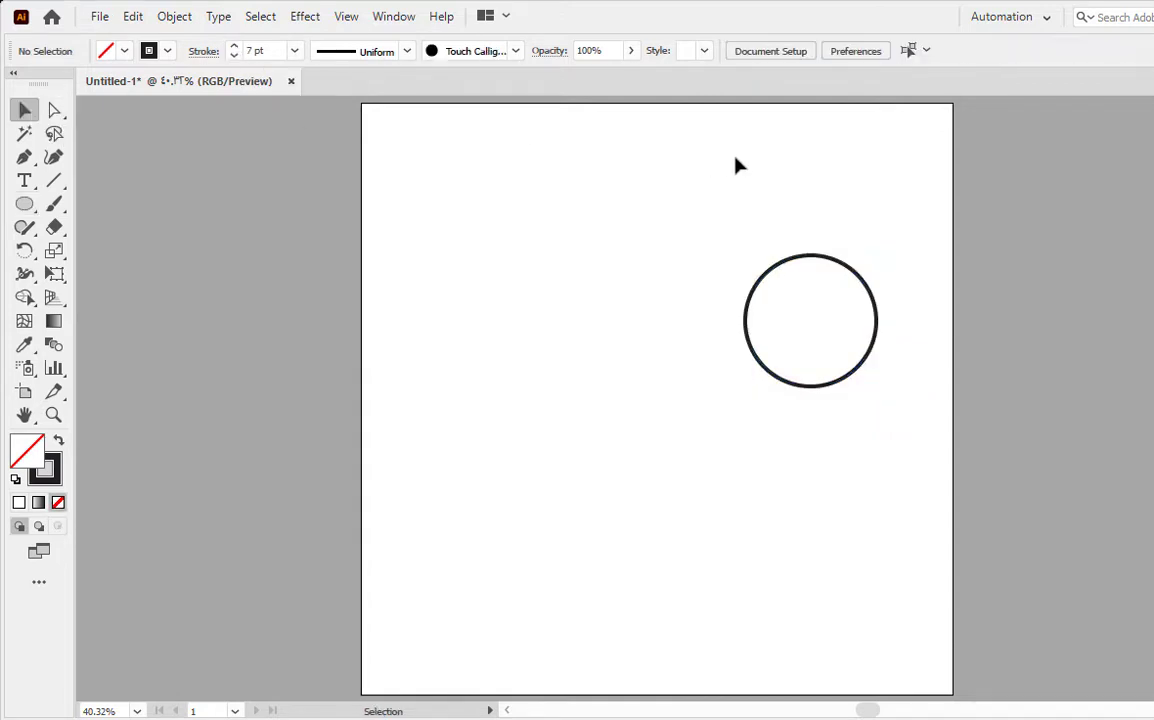
# Alt+Shift-drag a copy of the circle to the left to form two side-by-side rings.
pyautogui.click(864, 283)
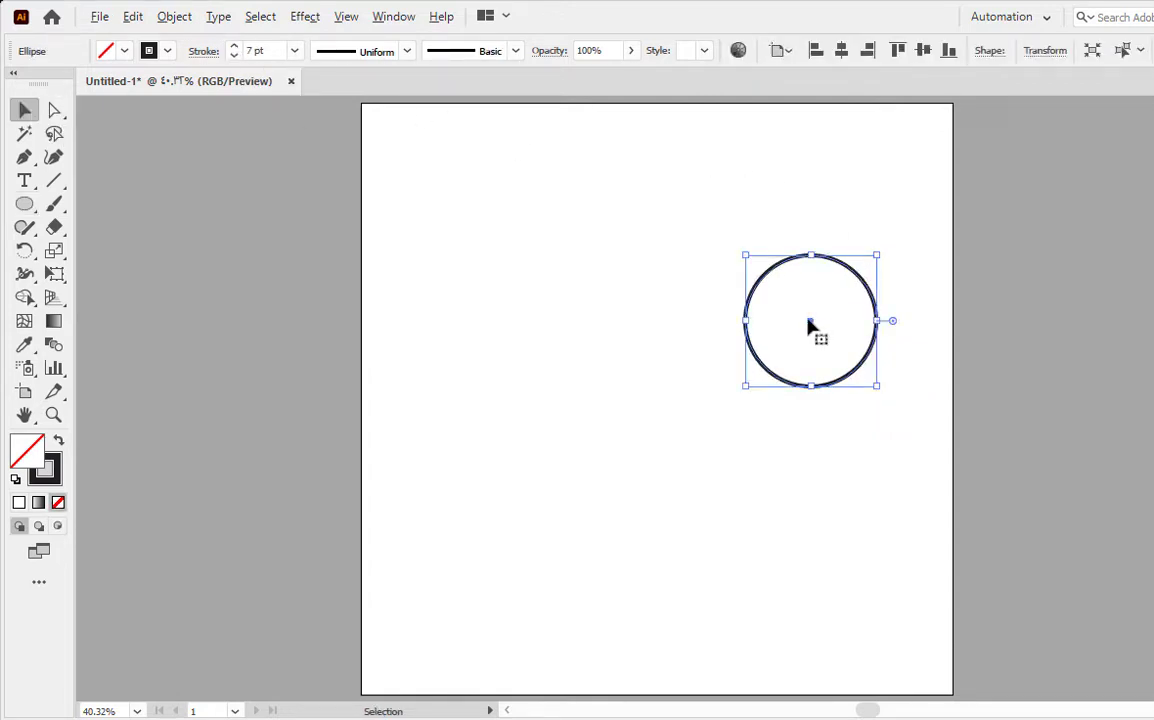
pyautogui.moveTo(808, 321); pyautogui.dragTo(642, 321)
pyautogui.click(783, 422)
pyautogui.moveTo(850, 228); pyautogui.dragTo(665, 332)
pyautogui.click(783, 310)
pyautogui.click(789, 266)
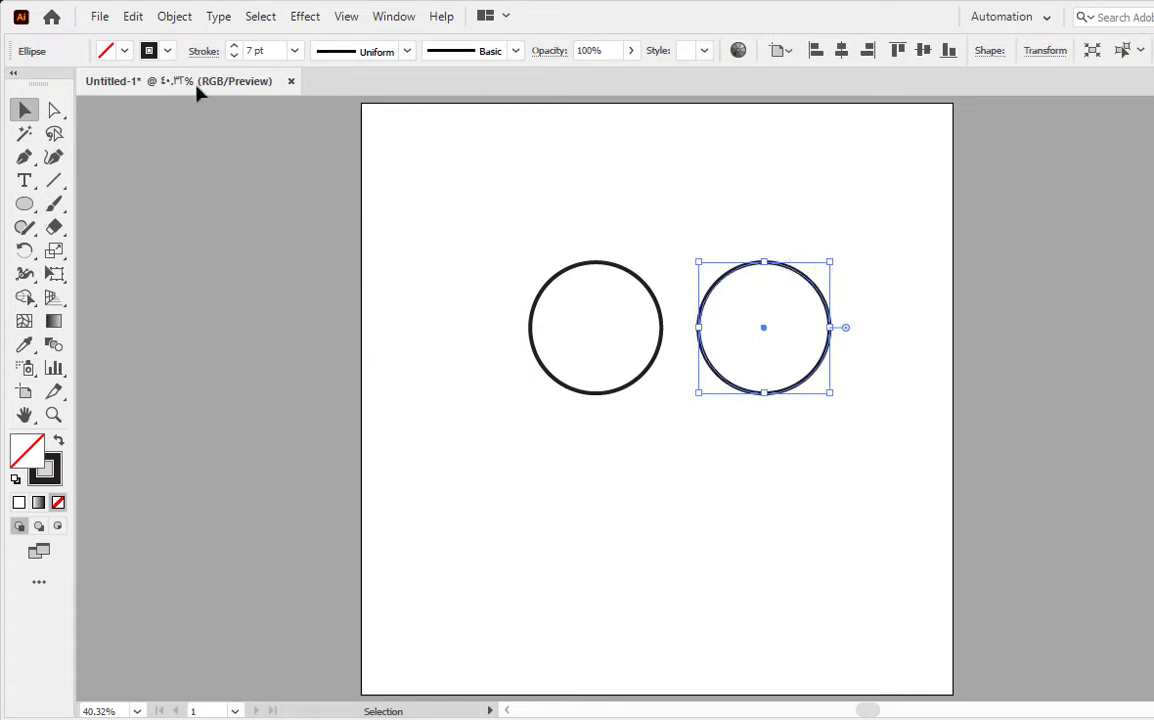
# Browse the Edit menu for the right circle without applying a command, then pick the Ellipse tool.
pyautogui.click(134, 17)
pyautogui.click(706, 217)
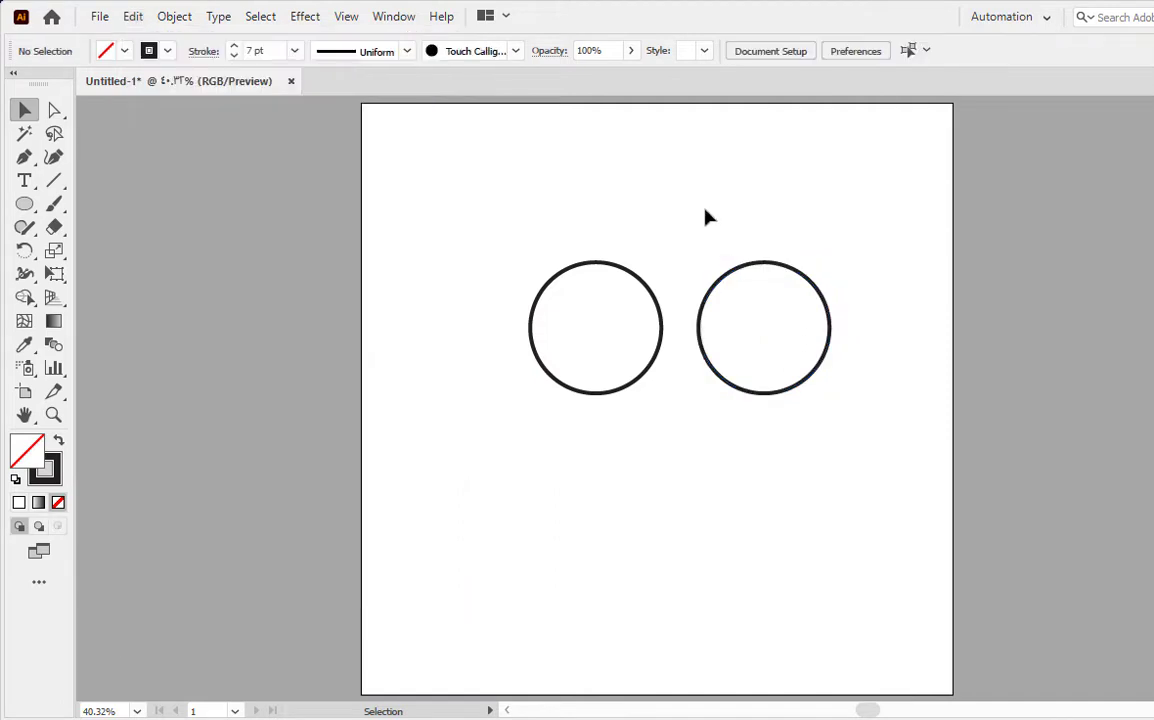
pyautogui.click(825, 351)
pyautogui.click(134, 17)
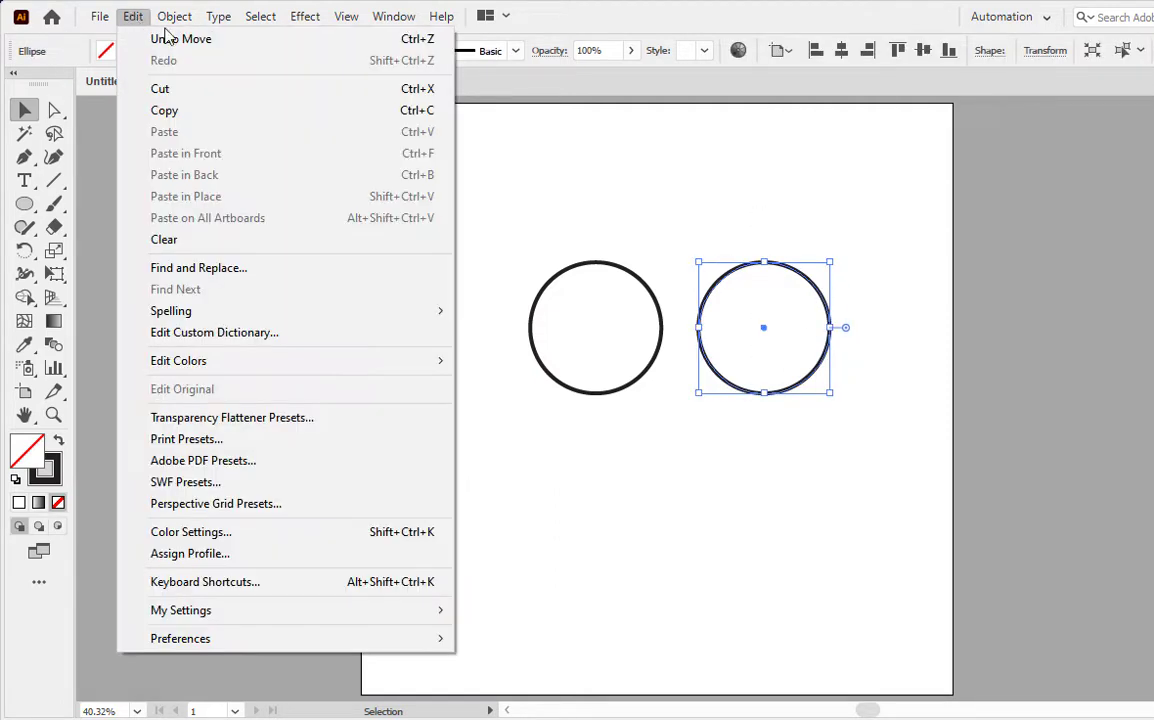
pyautogui.click(555, 278)
pyautogui.click(54, 203)
pyautogui.click(25, 203)
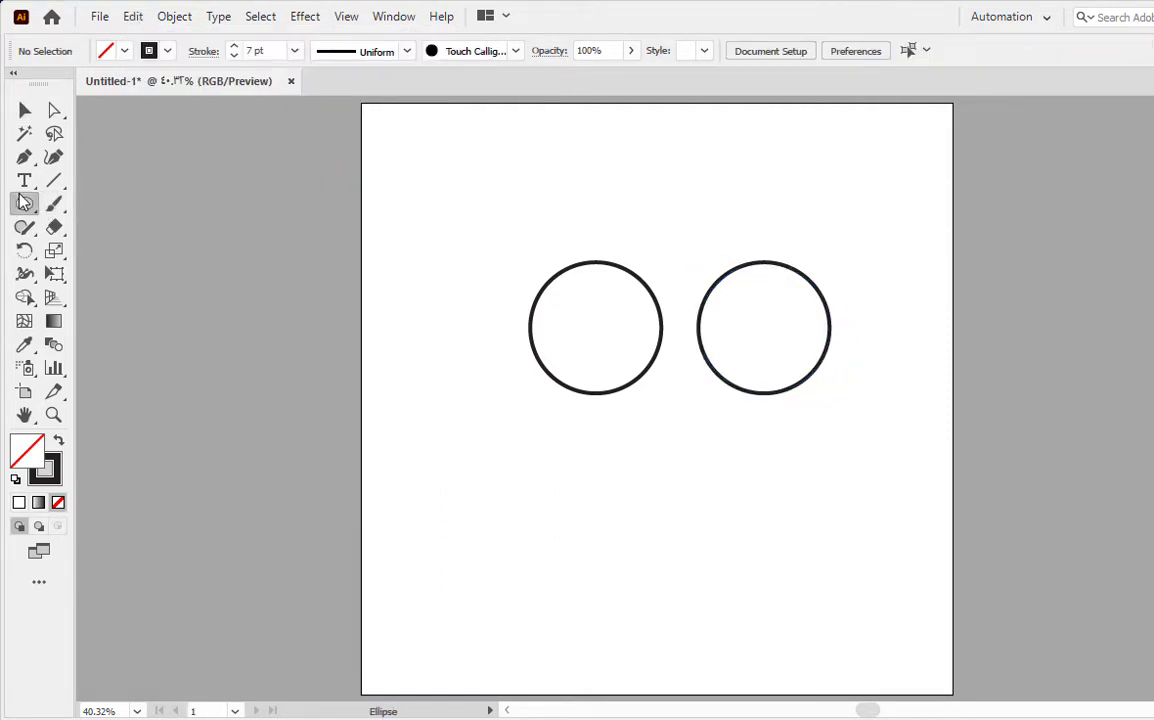
# Zoom in on the rings and set new shapes to black fill with no stroke.
pyautogui.hotkey('ctrl', '=')
pyautogui.moveTo(804, 337); pyautogui.dragTo(734, 301)
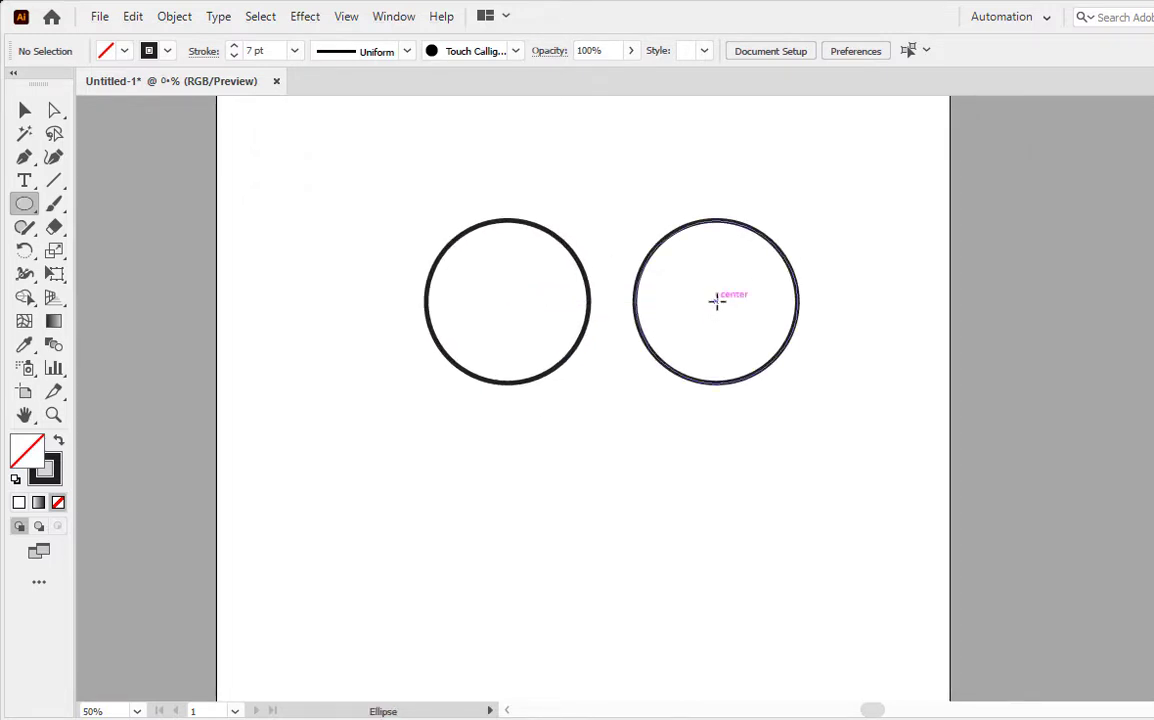
pyautogui.moveTo(713, 302); pyautogui.dragTo(767, 270)
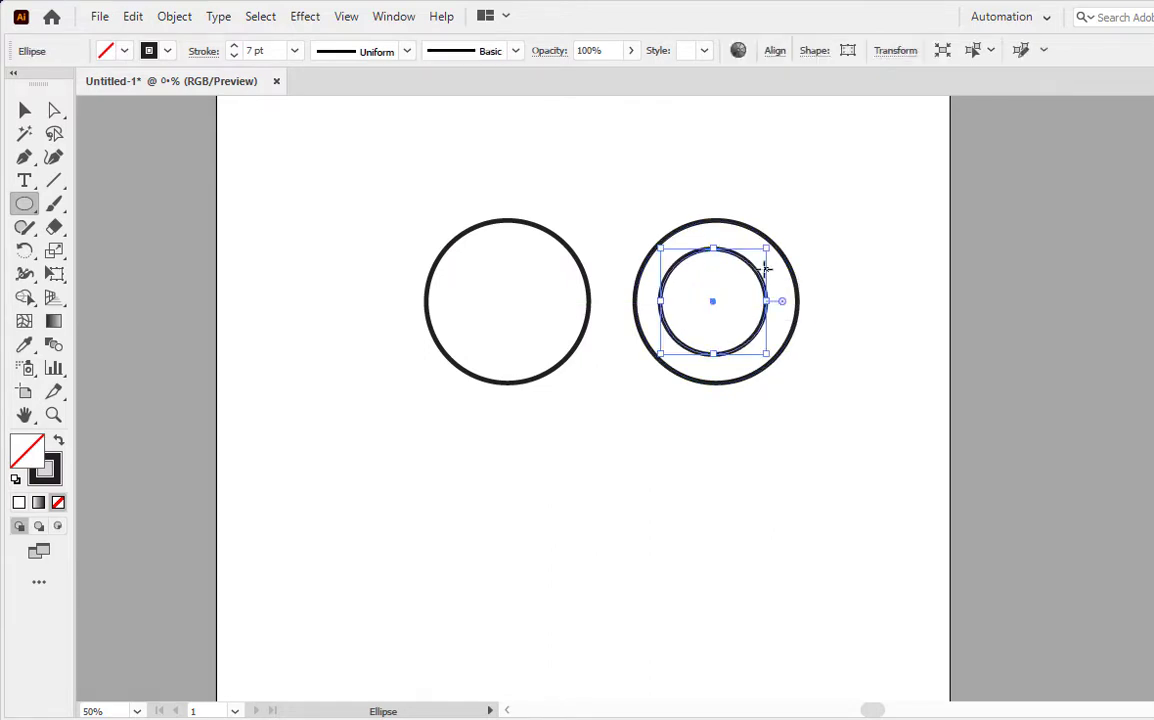
pyautogui.hotkey('ctrl', 'z')
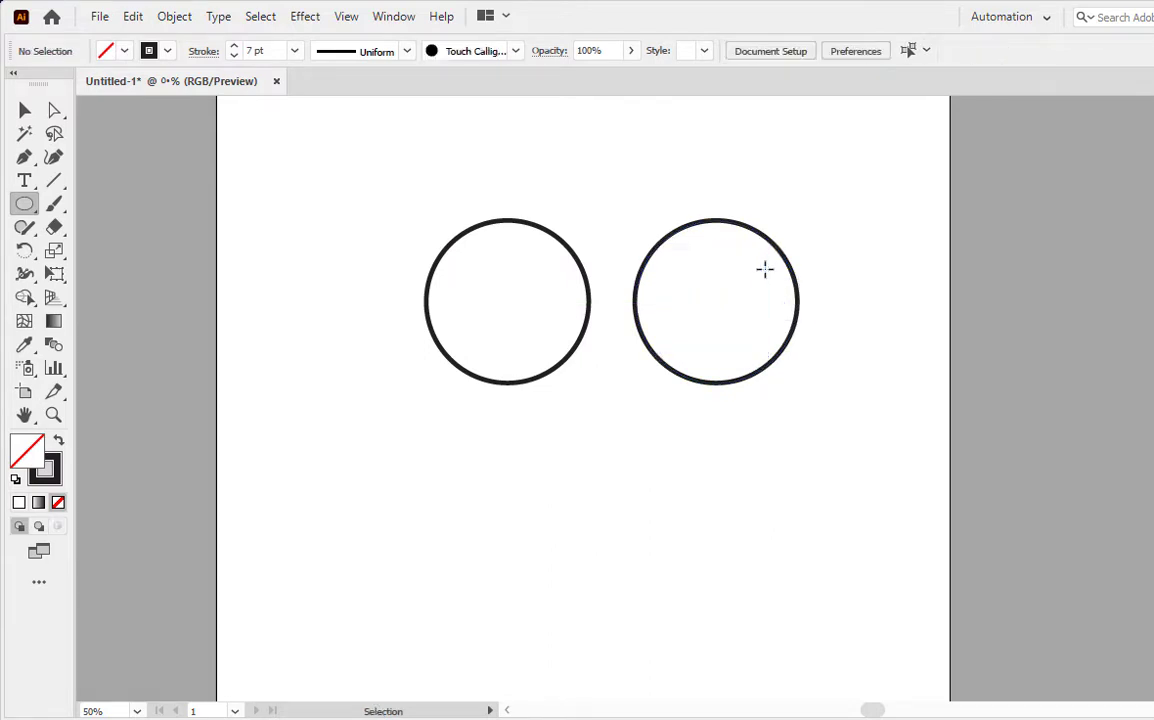
pyautogui.click(59, 443)
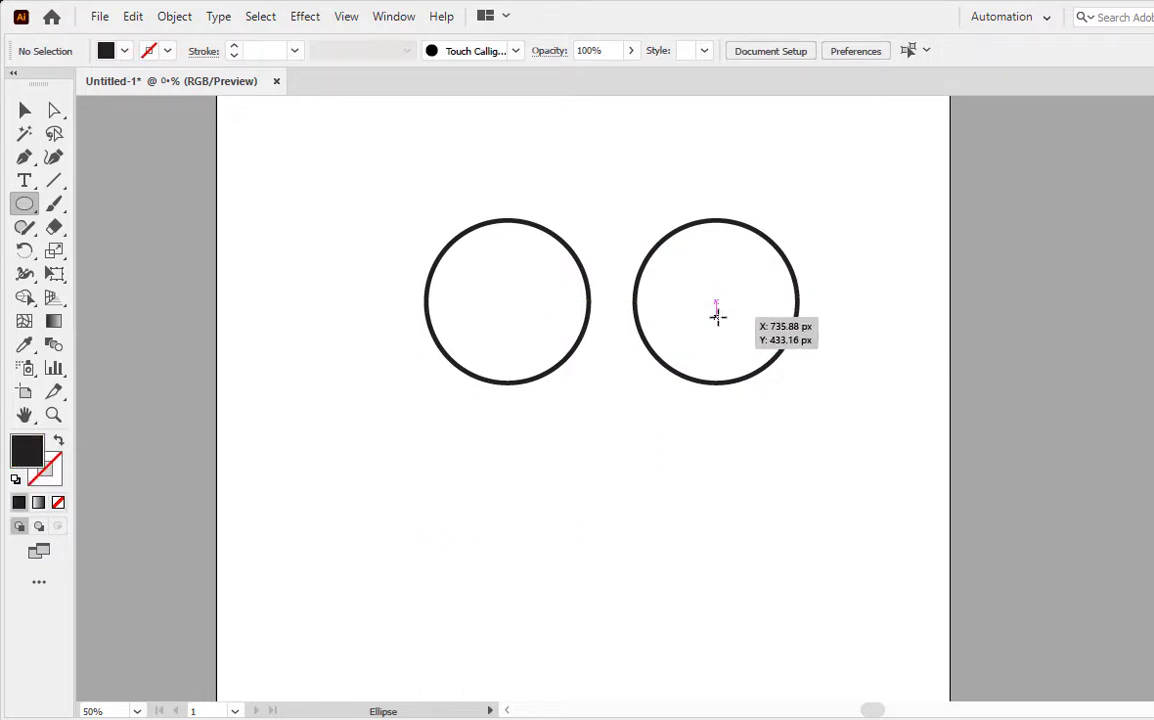
pyautogui.moveTo(717, 316); pyautogui.dragTo(775, 268)
pyautogui.hotkey('ctrl', 'z')
# Place a 169.28 px black circle in the right ring's centre and Alt-drag a copy into the left ring.
pyautogui.click(440, 280)
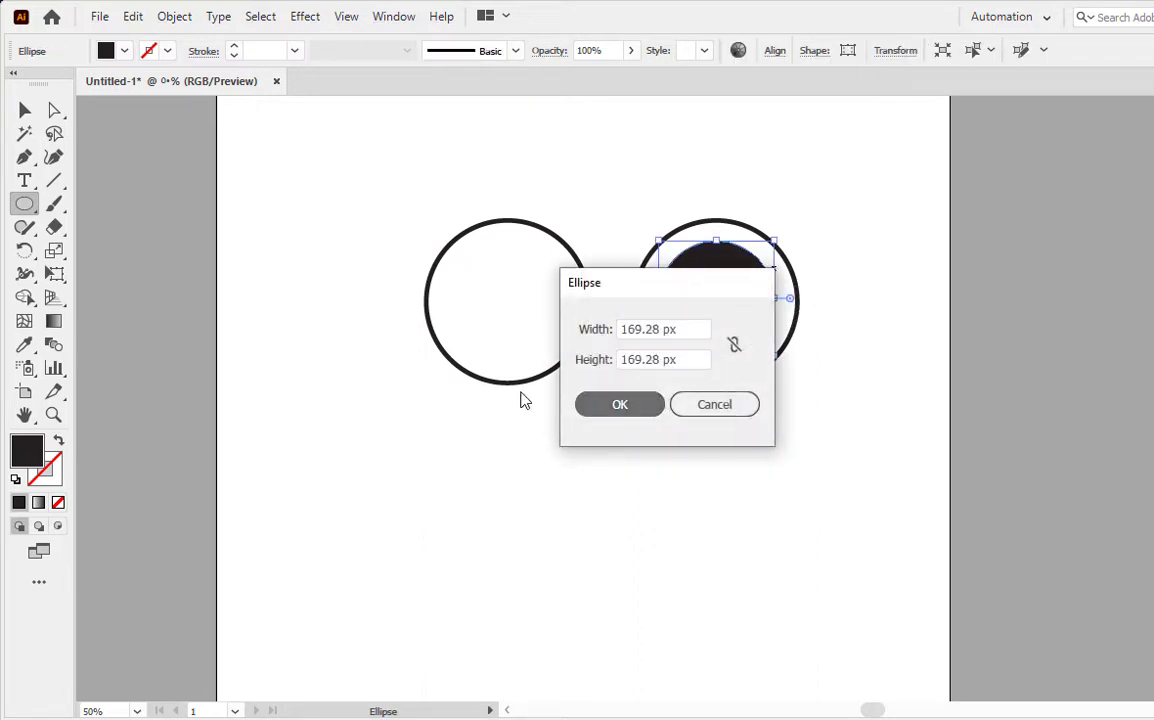
pyautogui.press('Return')
pyautogui.click(25, 110)
pyautogui.click(500, 173)
pyautogui.hotkey('ctrl', 'z')
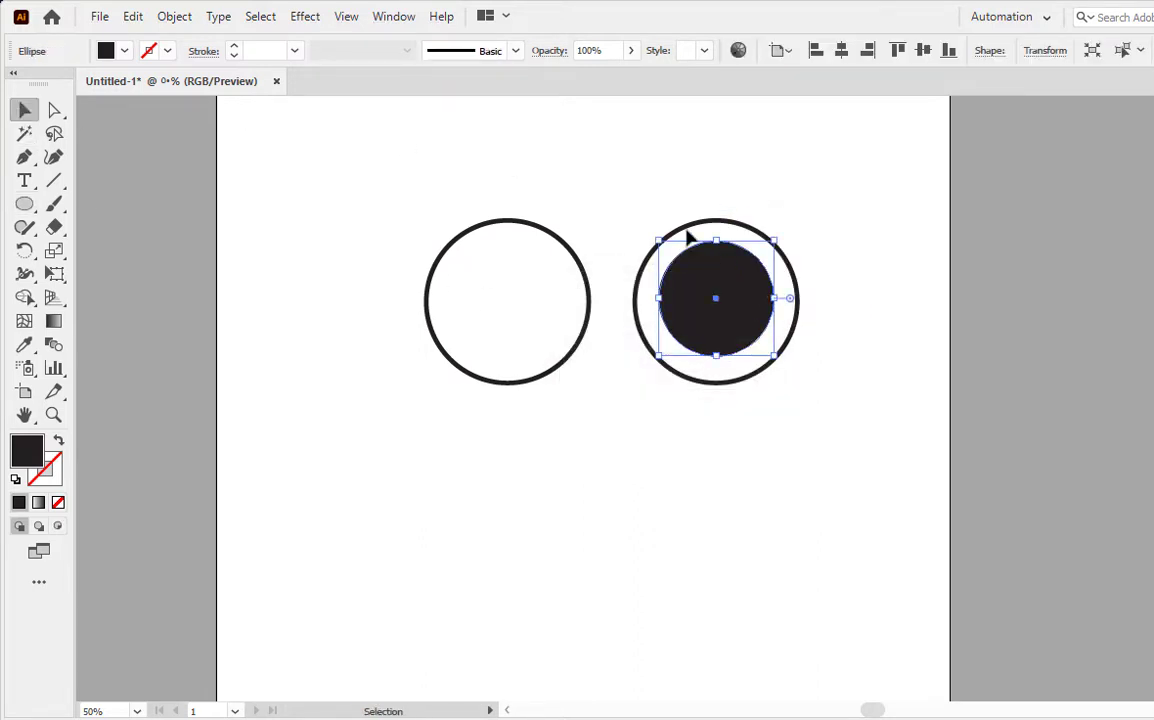
pyautogui.moveTo(722, 305); pyautogui.dragTo(510, 301)
pyautogui.click(322, 178)
pyautogui.click(590, 240)
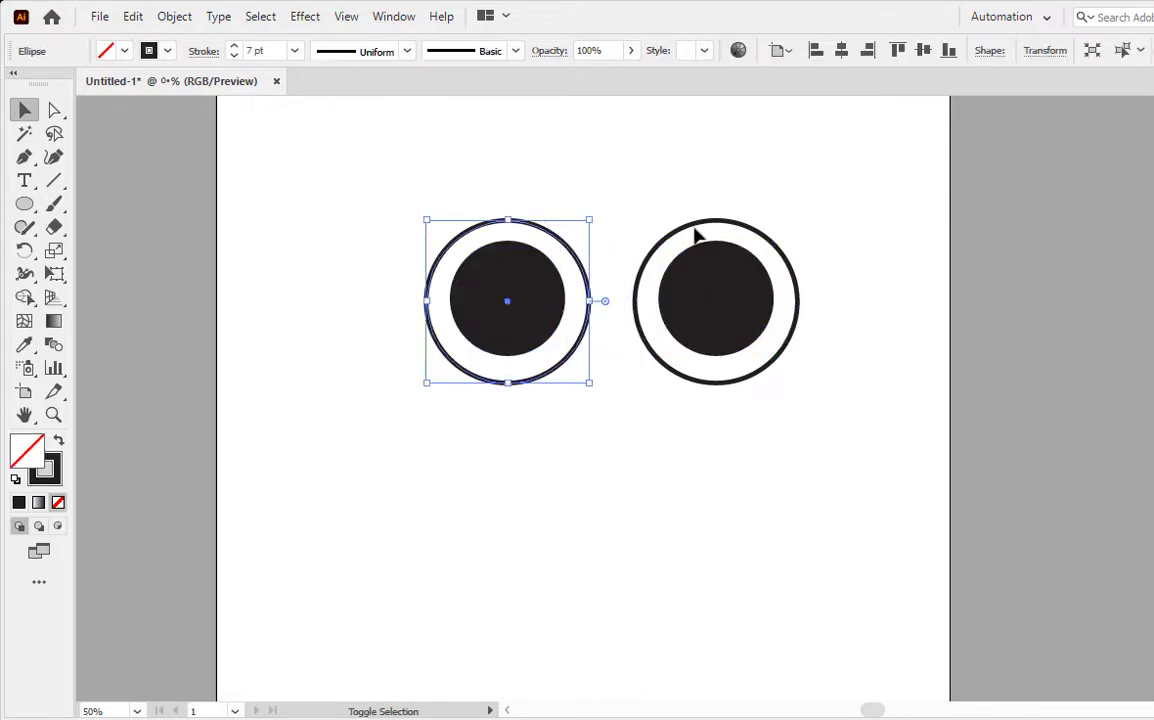
# Expand both ring outlines into filled shapes with Object > Expand.
pyautogui.keyDown('shift'); pyautogui.click(697, 234); pyautogui.keyUp('shift')
pyautogui.click(172, 17)
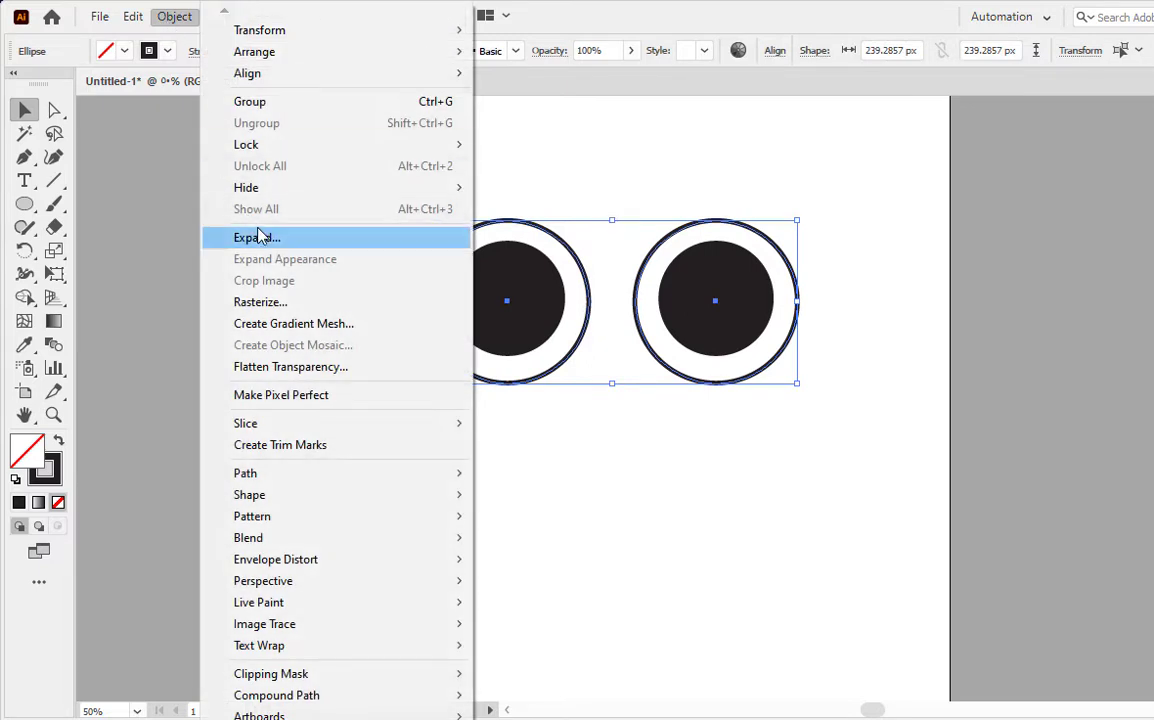
pyautogui.click(257, 237)
pyautogui.click(620, 476)
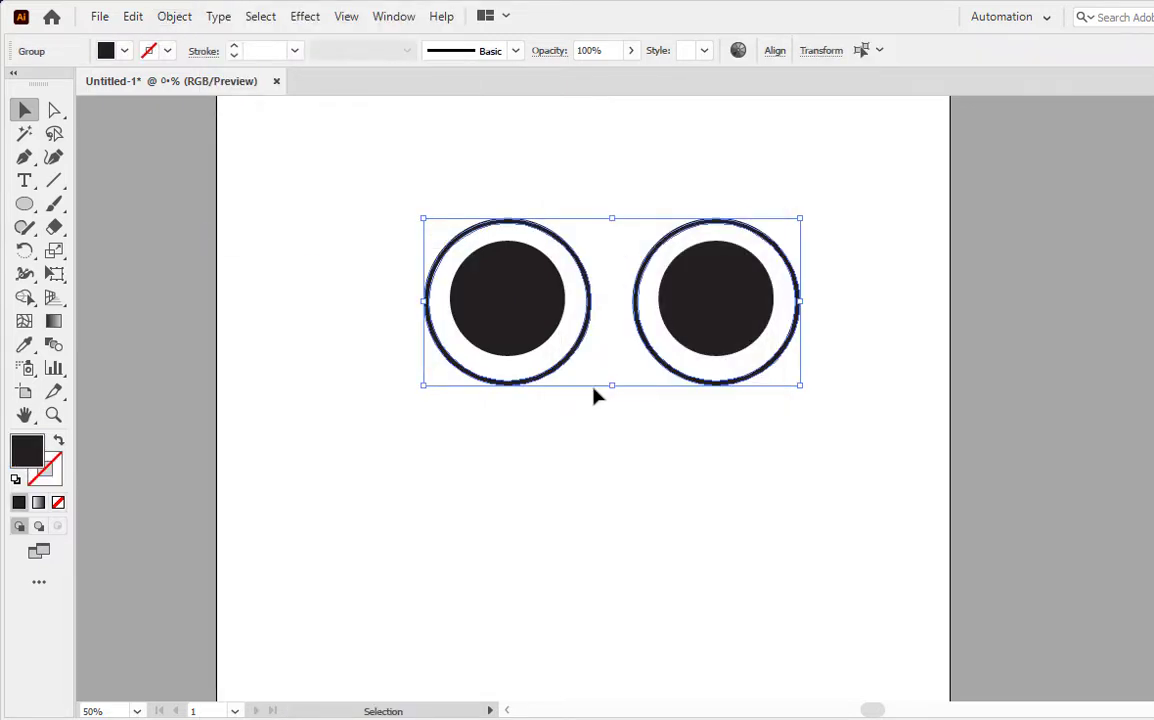
pyautogui.click(595, 394)
# Vertically centre the right ring's black circle within its ring.
pyautogui.click(591, 296)
pyautogui.click(709, 236)
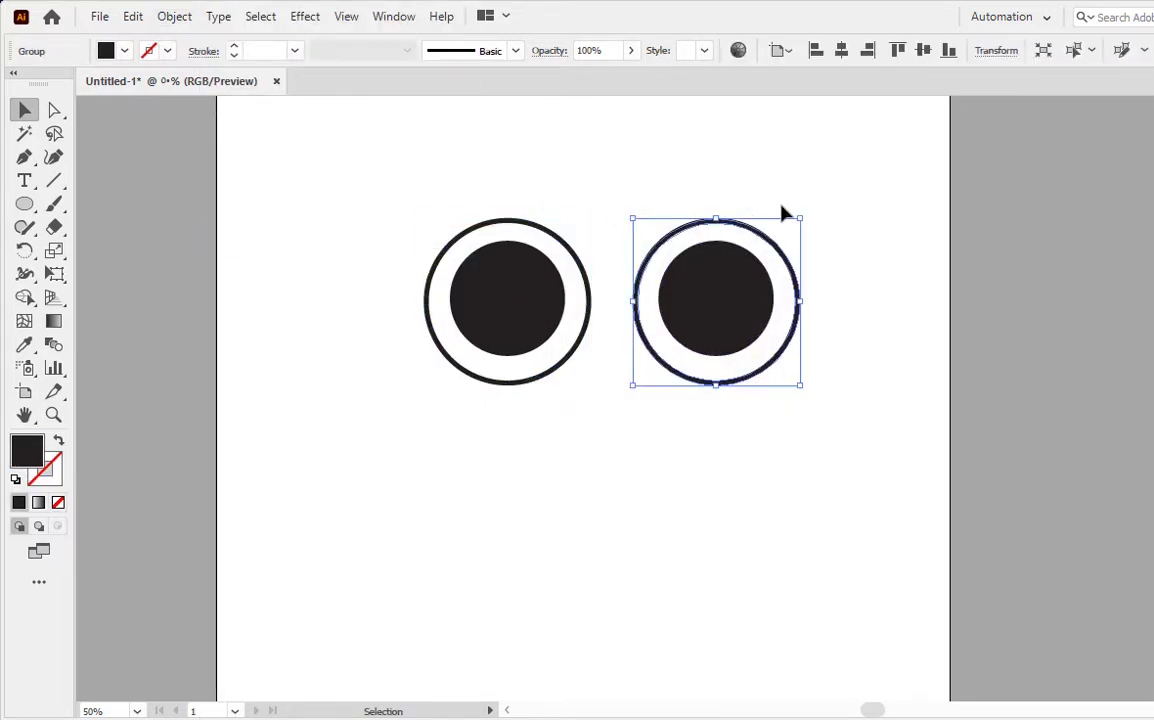
pyautogui.click(798, 258)
pyautogui.scroll(1, 746, 264)
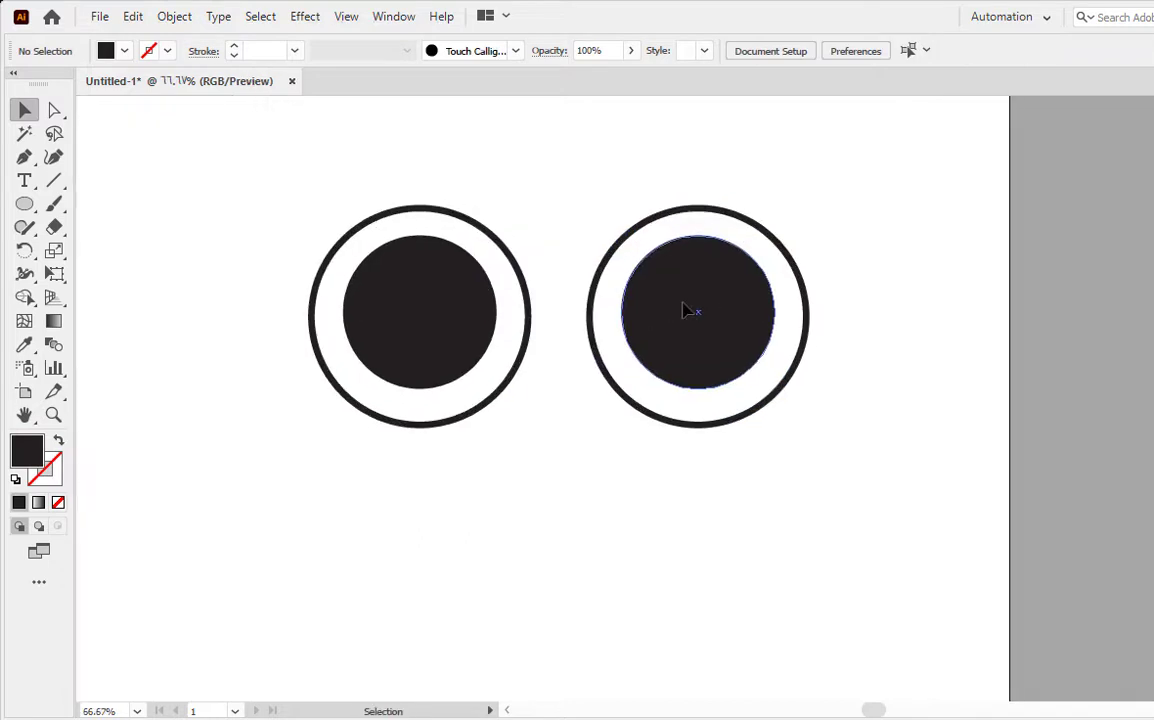
pyautogui.click(703, 315)
pyautogui.keyDown('shift'); pyautogui.click(720, 216); pyautogui.keyUp('shift')
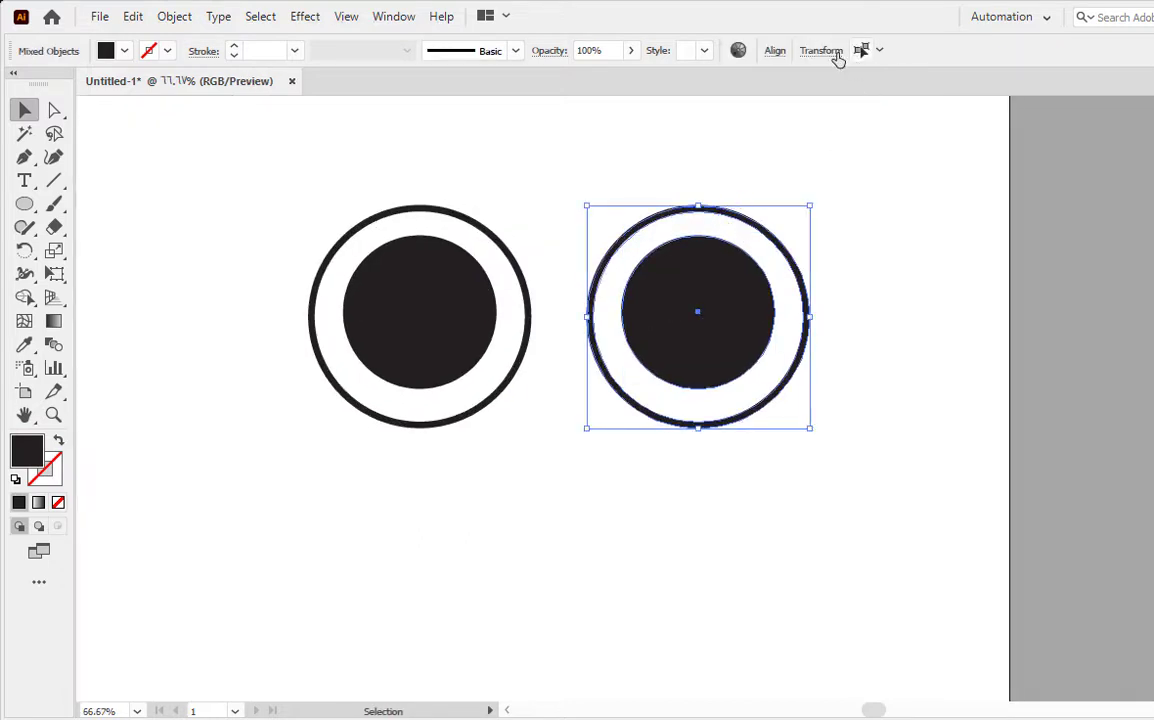
pyautogui.click(774, 55)
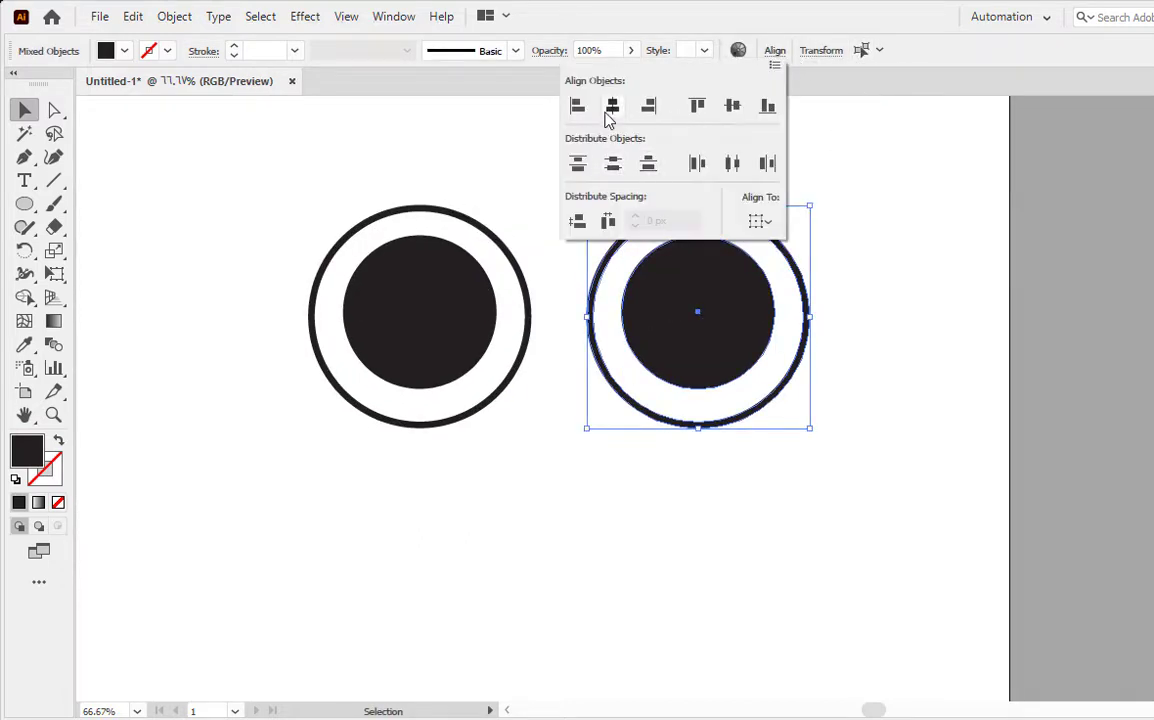
pyautogui.click(738, 108)
# Delete the left ring with its circle and slightly resize the remaining black disc.
pyautogui.moveTo(382, 184); pyautogui.dragTo(523, 380)
pyautogui.press('Delete')
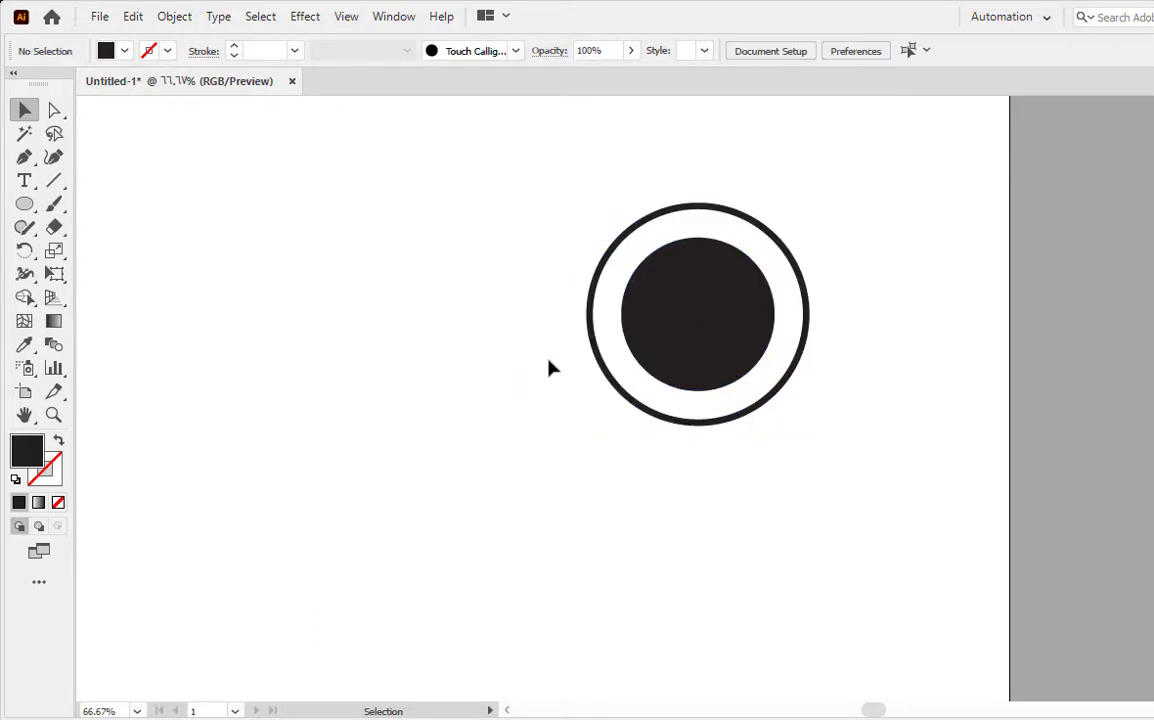
pyautogui.click(752, 295)
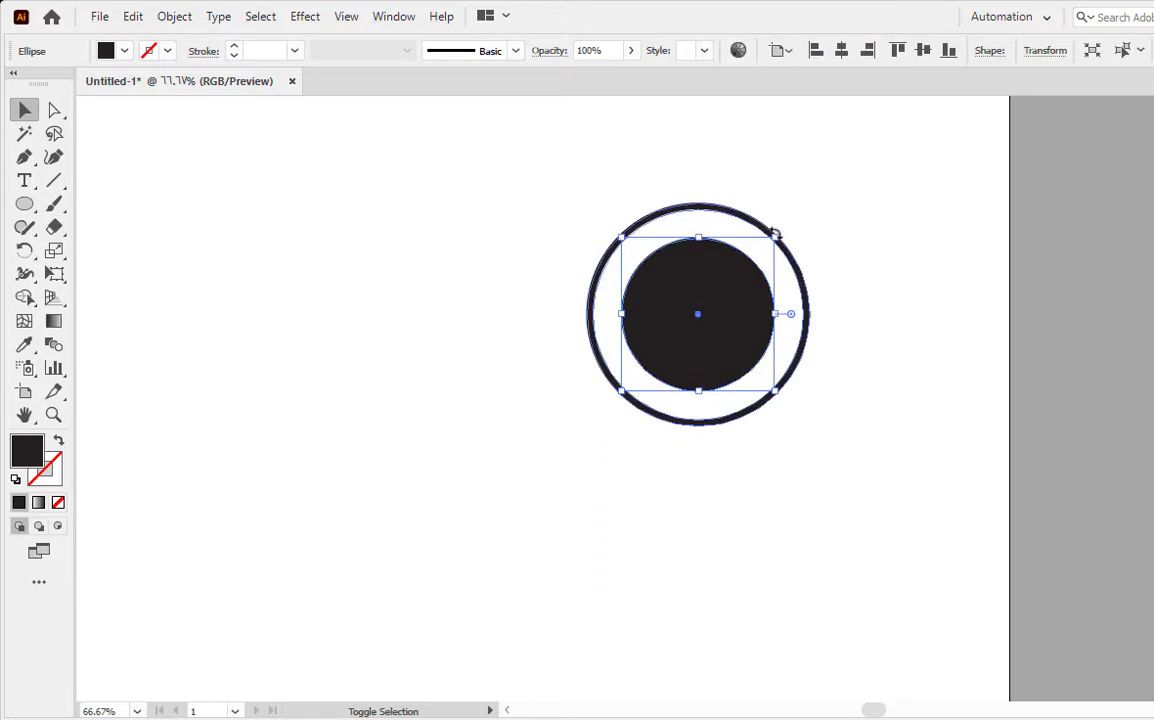
pyautogui.moveTo(777, 237); pyautogui.dragTo(773, 229)
pyautogui.click(819, 229)
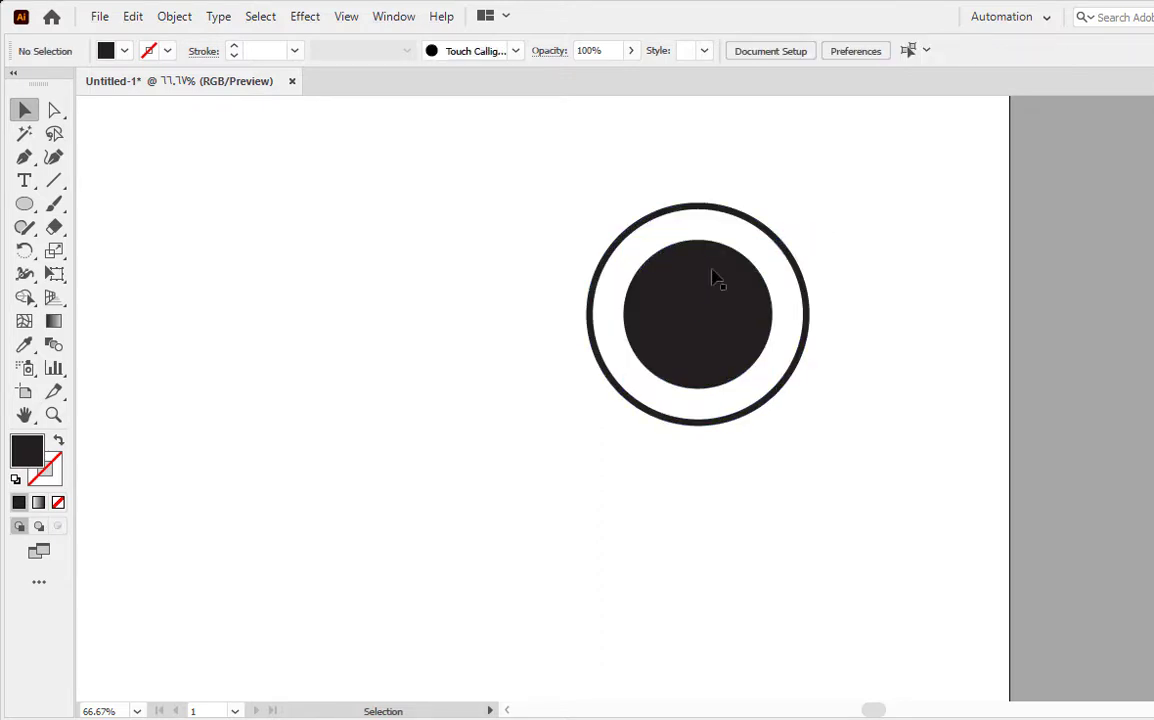
pyautogui.click(24, 203)
# Draw a small circle from the disc's centre and move it up onto the disc's top edge.
pyautogui.scroll(1, 617, 220)
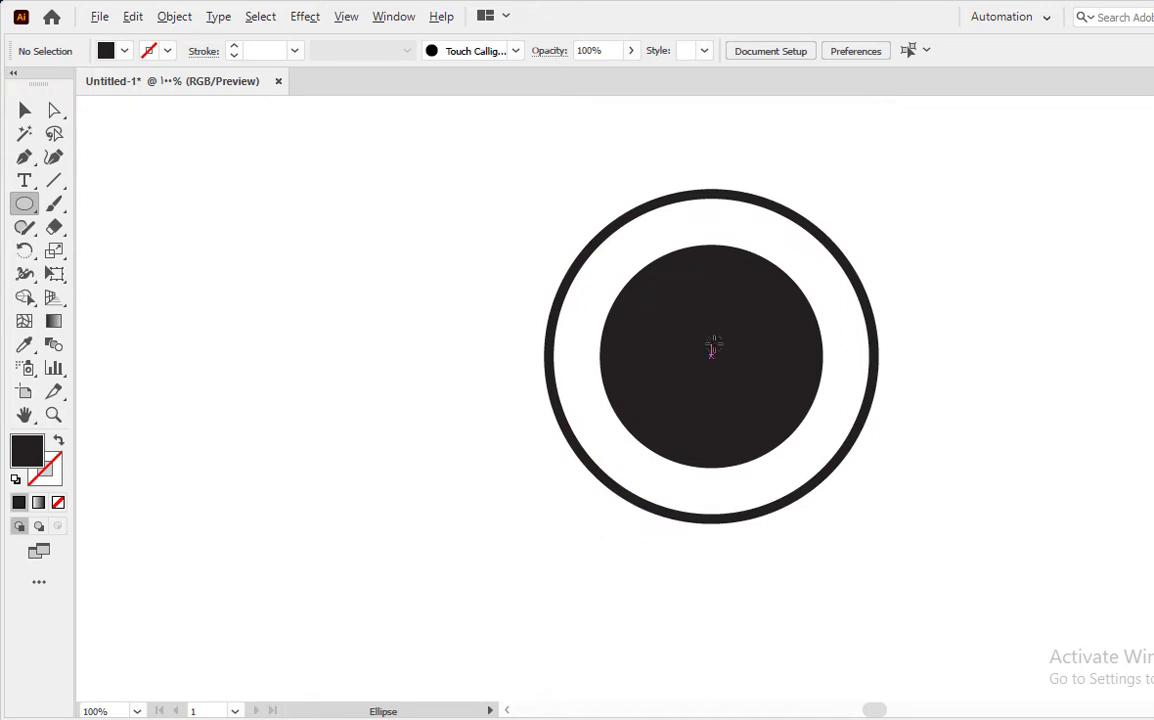
pyautogui.moveTo(712, 347); pyautogui.dragTo(705, 314)
pyautogui.hotkey('ctrl', 'z')
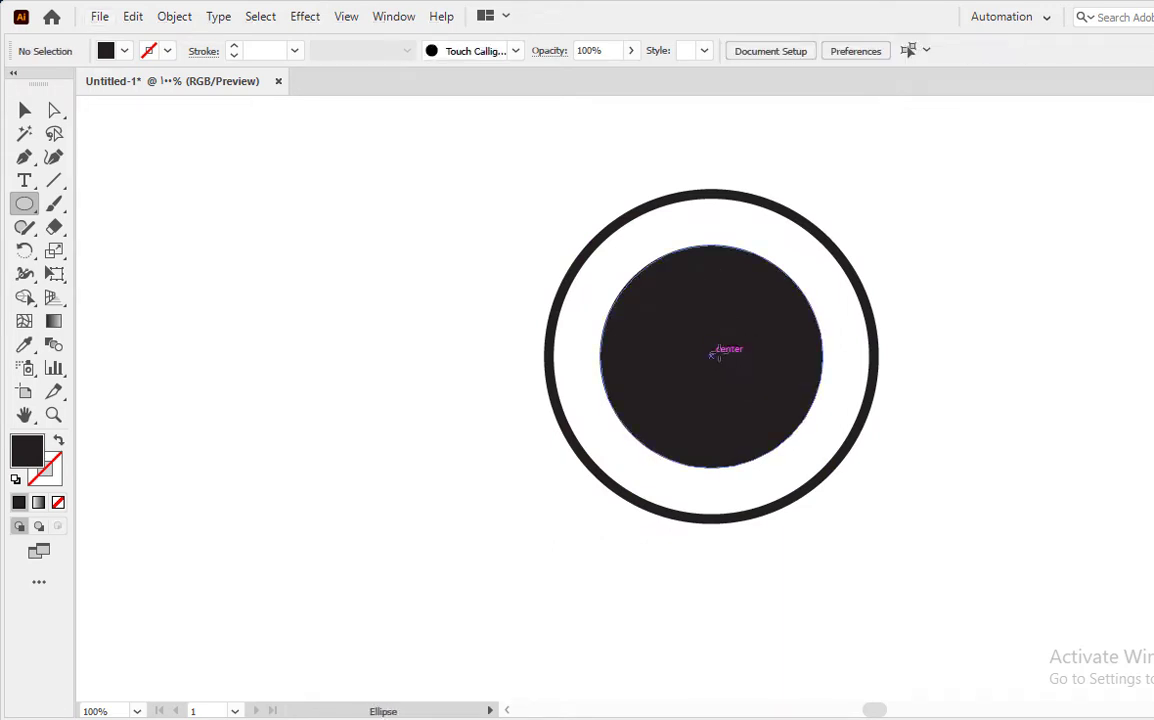
pyautogui.moveTo(711, 356); pyautogui.dragTo(737, 326)
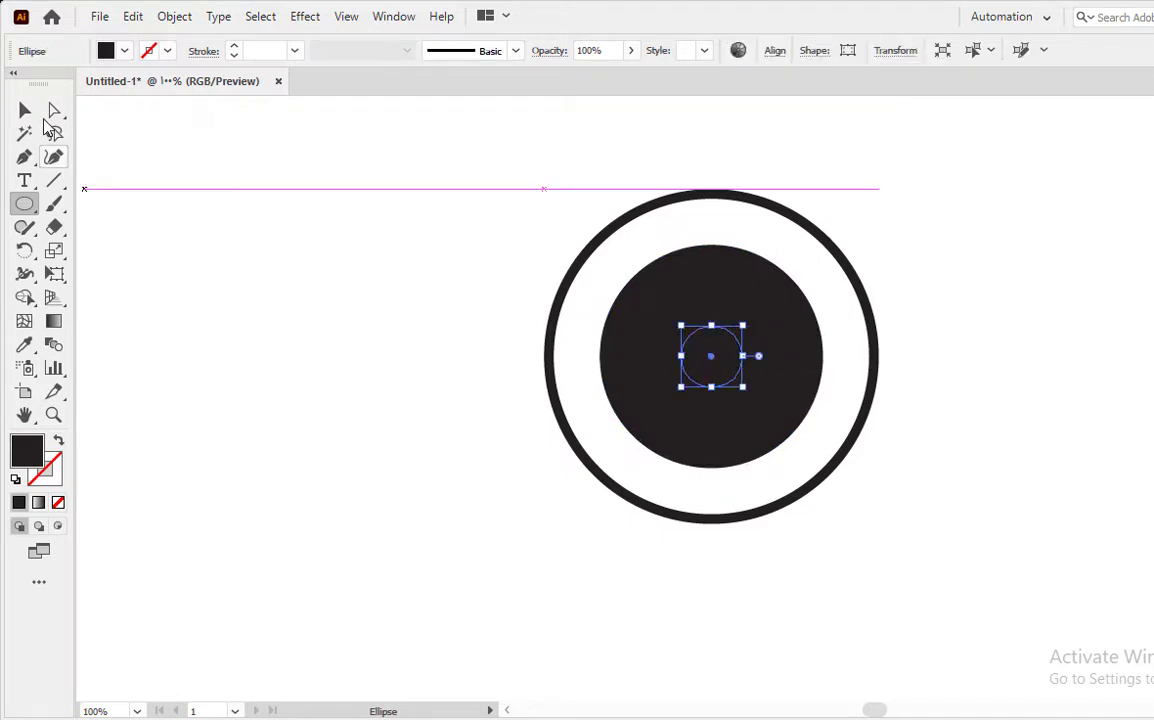
pyautogui.click(27, 111)
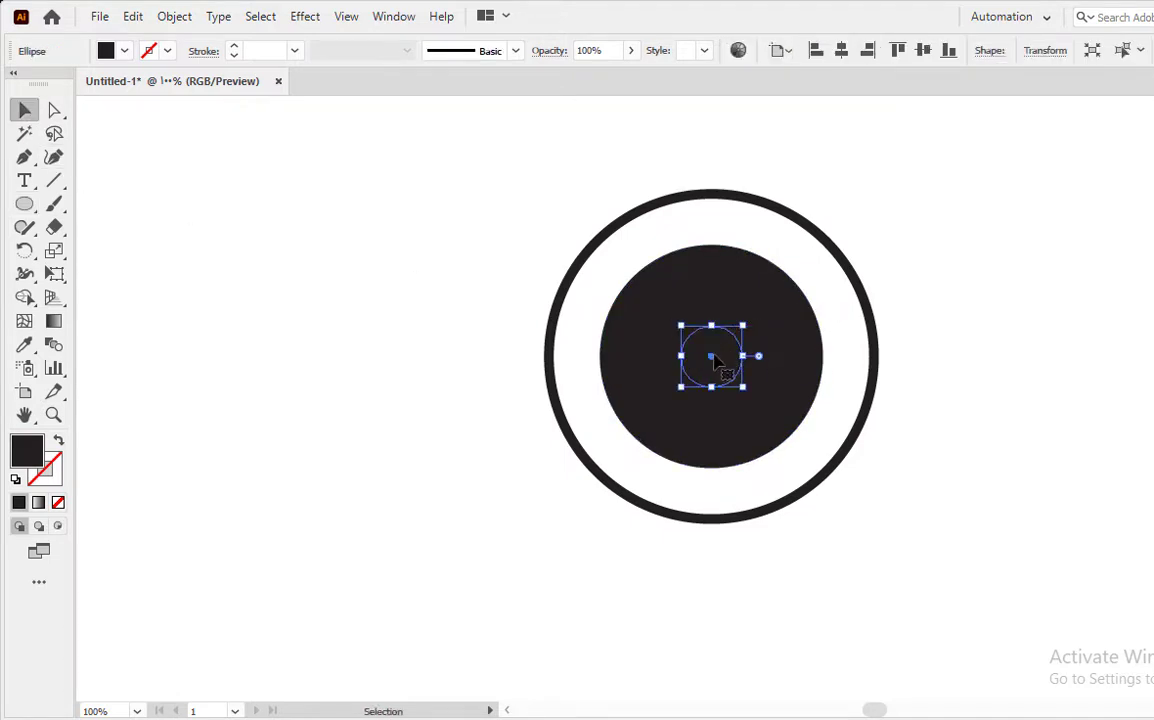
pyautogui.moveTo(711, 356); pyautogui.dragTo(711, 257)
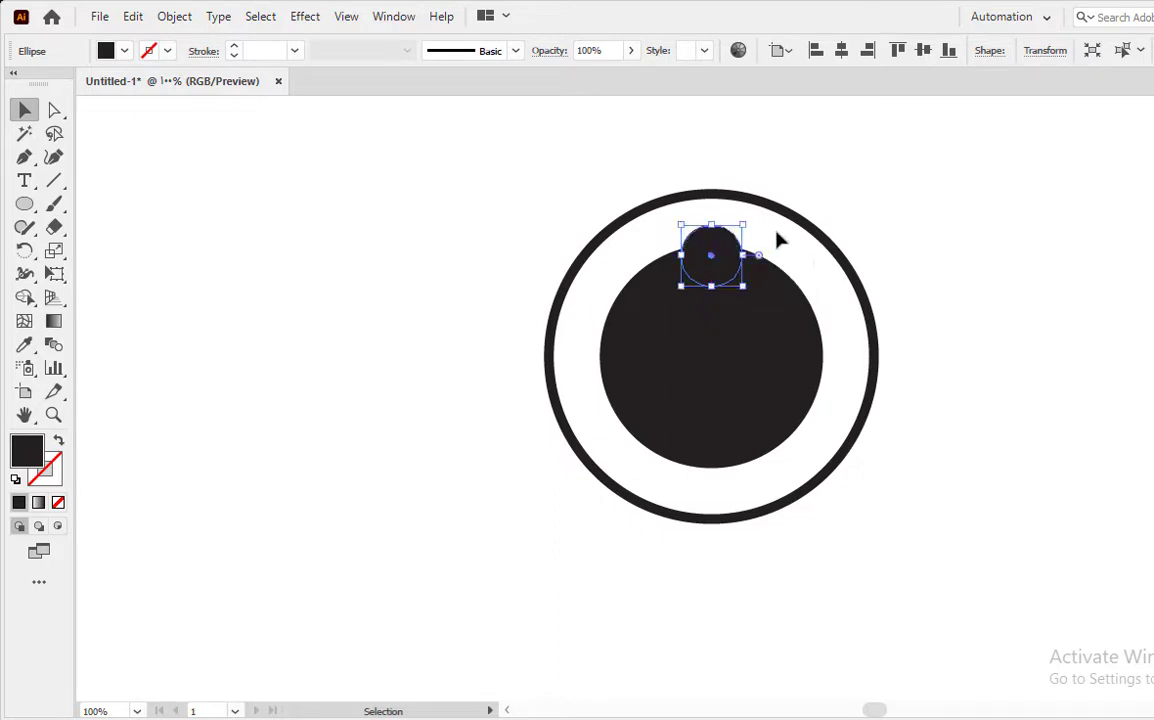
pyautogui.moveTo(868, 190); pyautogui.dragTo(540, 500)
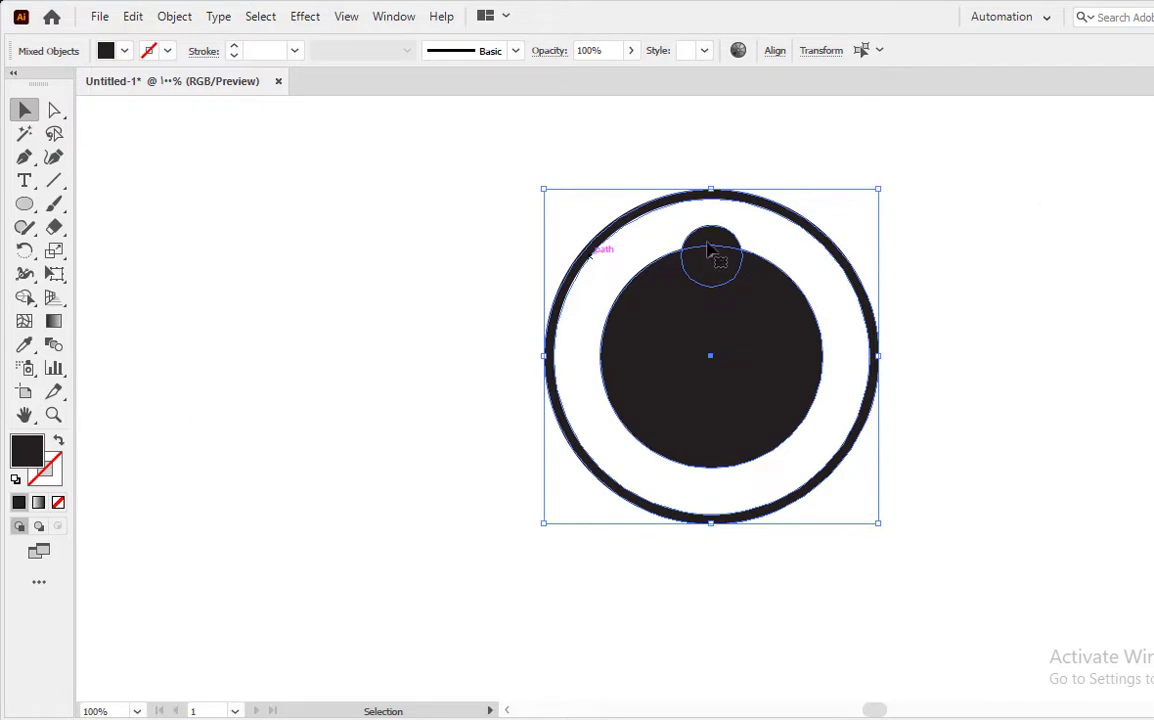
pyautogui.click(171, 120)
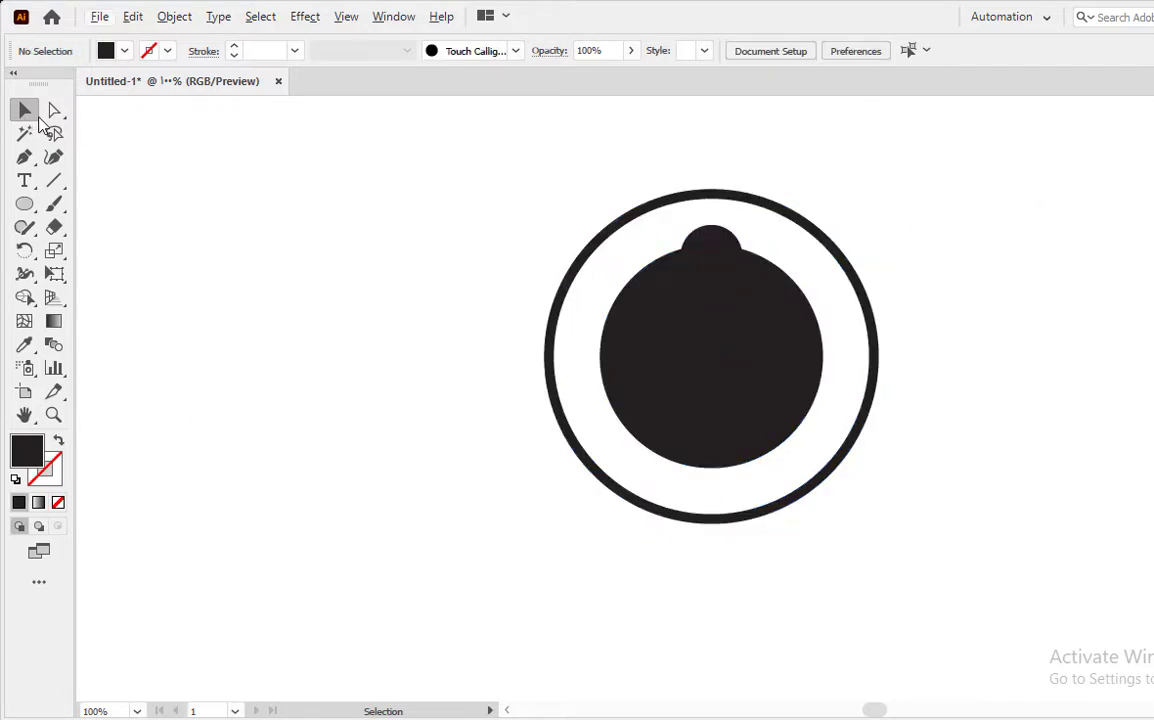
# Shape Builder away the small circle's outer part and overlap, notching the pupil's top.
pyautogui.scroll(1, 720, 256)
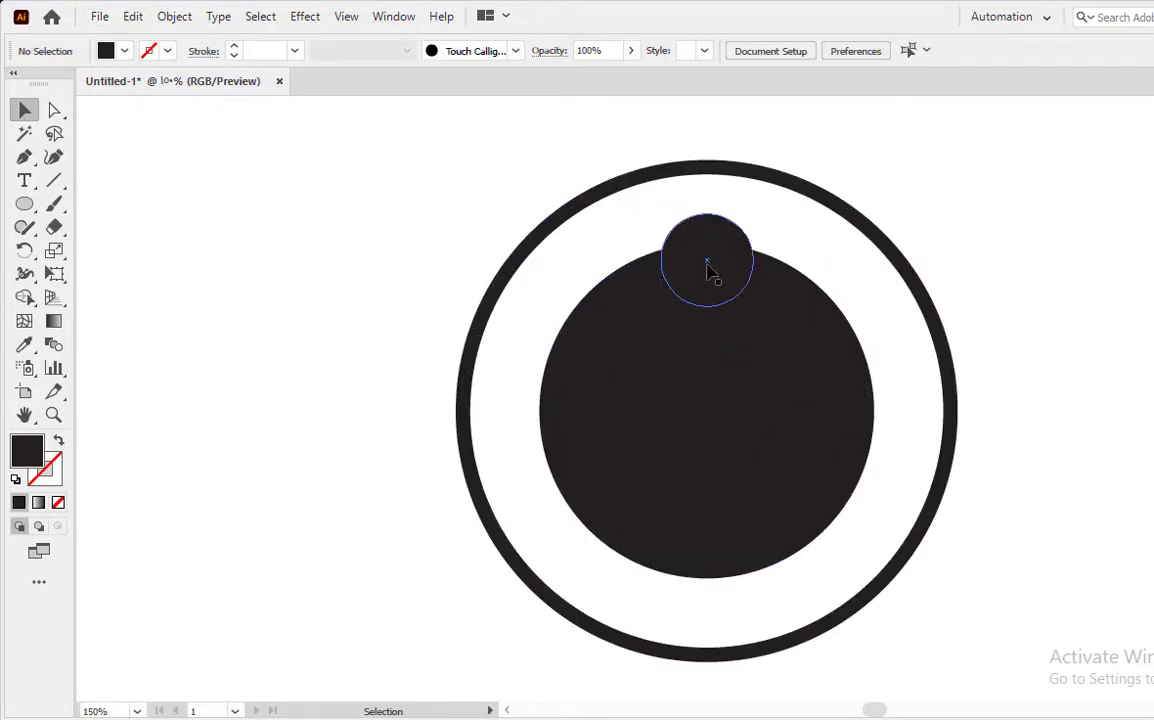
pyautogui.moveTo(710, 257); pyautogui.dragTo(710, 244)
pyautogui.moveTo(1012, 183); pyautogui.dragTo(358, 477)
pyautogui.scroll(-1, 495, 580)
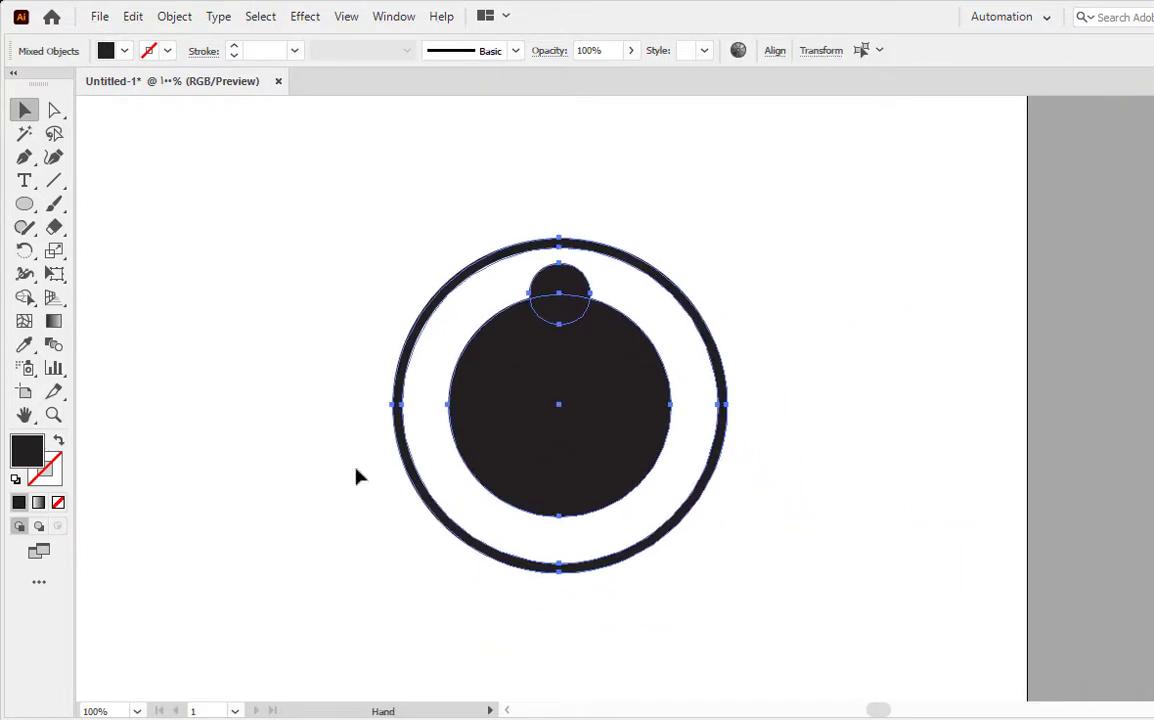
pyautogui.click(24, 299)
pyautogui.keyDown('alt'); pyautogui.click(561, 286); pyautogui.keyUp('alt')
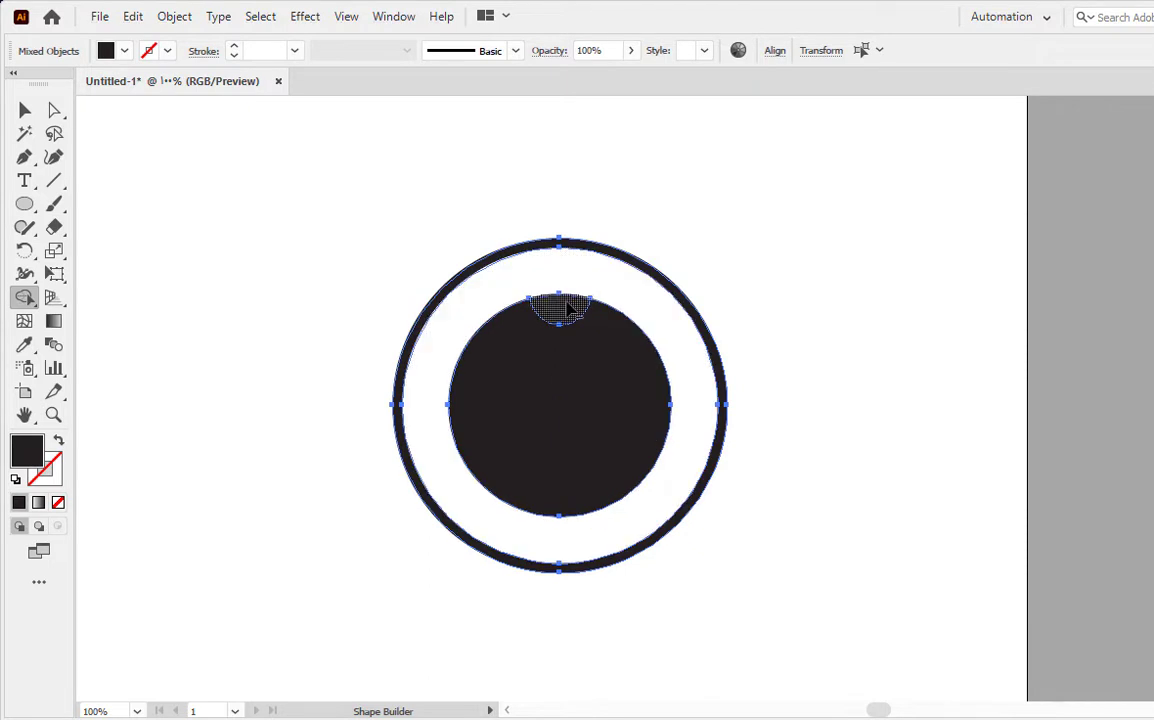
pyautogui.keyDown('alt'); pyautogui.click(557, 304); pyautogui.keyUp('alt')
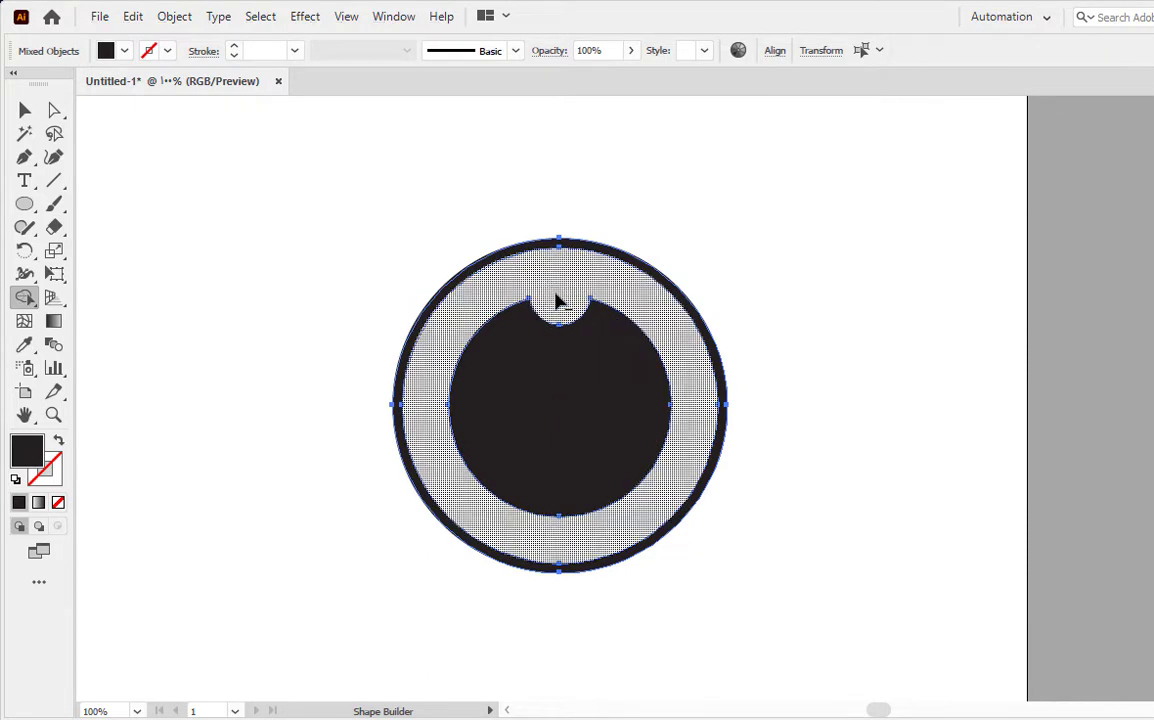
pyautogui.click(25, 110)
pyautogui.click(363, 340)
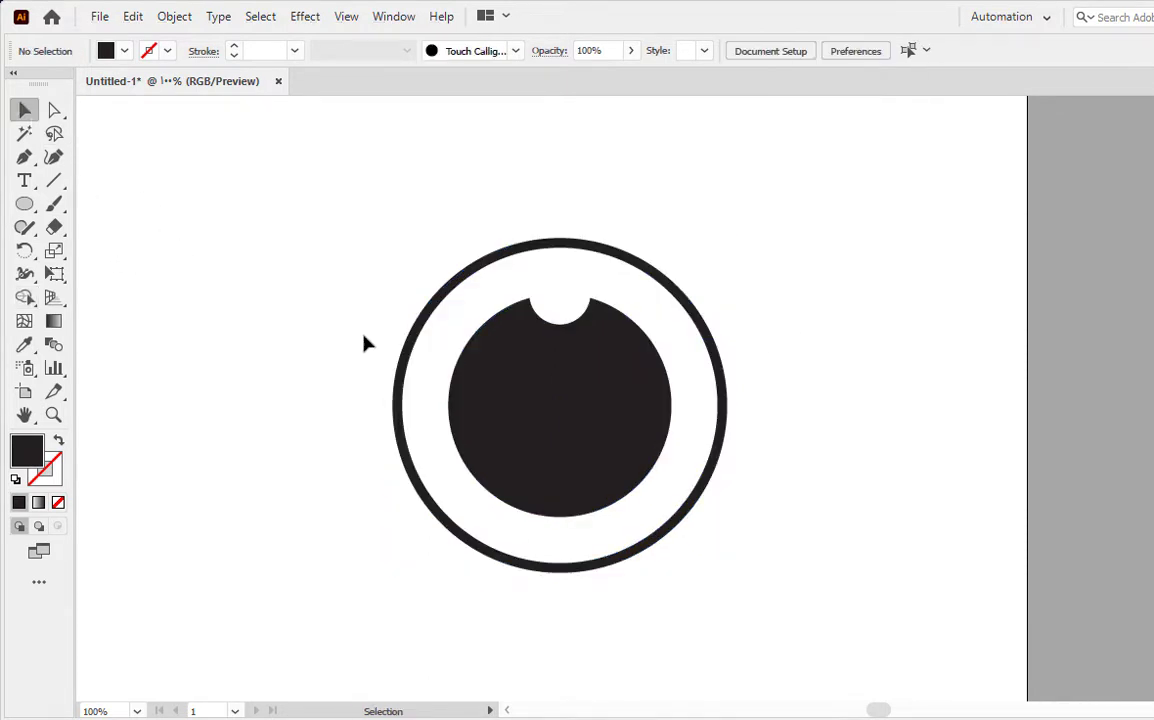
# Alt-drag a copy of the finished eye to the left as a second eye.
pyautogui.scroll(-2, 363, 340)
pyautogui.hscroll(-3, 559, 330)
pyautogui.moveTo(479, 286); pyautogui.dragTo(822, 475)
pyautogui.scroll(-1, 822, 475)
pyautogui.hscroll(-1, 822, 475)
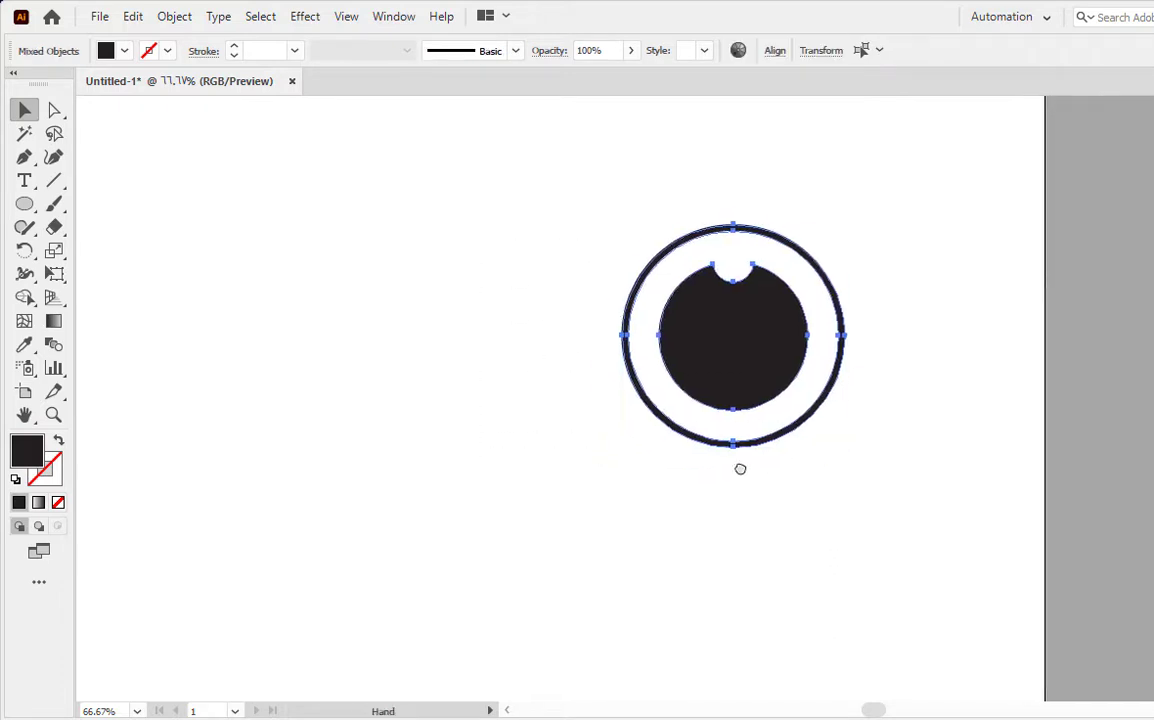
pyautogui.moveTo(744, 363); pyautogui.dragTo(477, 362)
pyautogui.click(250, 309)
pyautogui.moveTo(229, 263); pyautogui.dragTo(848, 436)
pyautogui.click(763, 510)
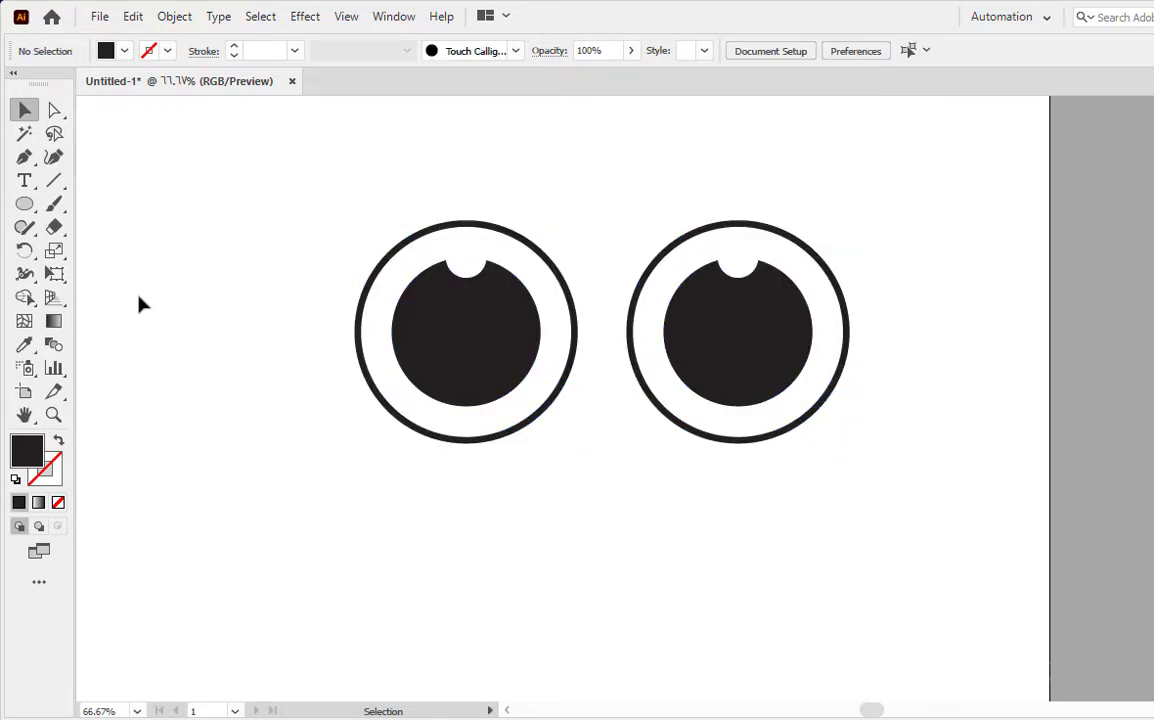
pyautogui.moveTo(24, 204); pyautogui.dragTo(150, 227)
pyautogui.click(150, 227)
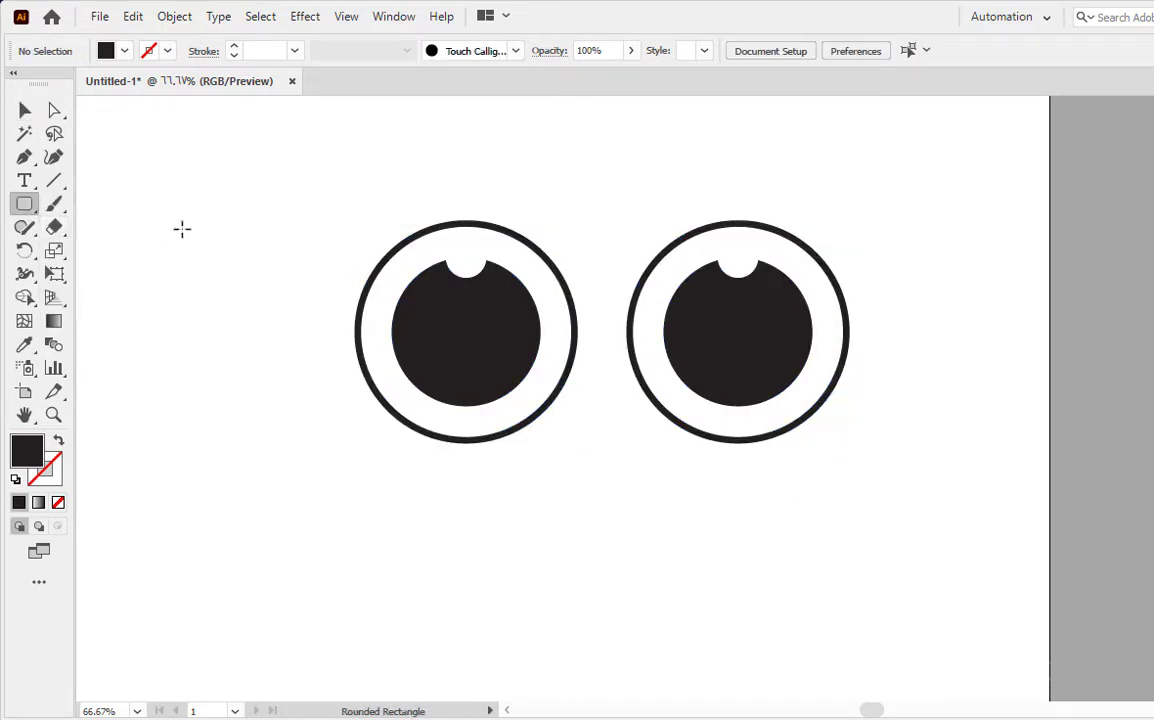
# Draw a black rectangle bar between the eyes and round its corners.
pyautogui.scroll(1, 600, 360)
pyautogui.moveTo(579, 374); pyautogui.dragTo(588, 346)
pyautogui.hotkey('ctrl', 'z')
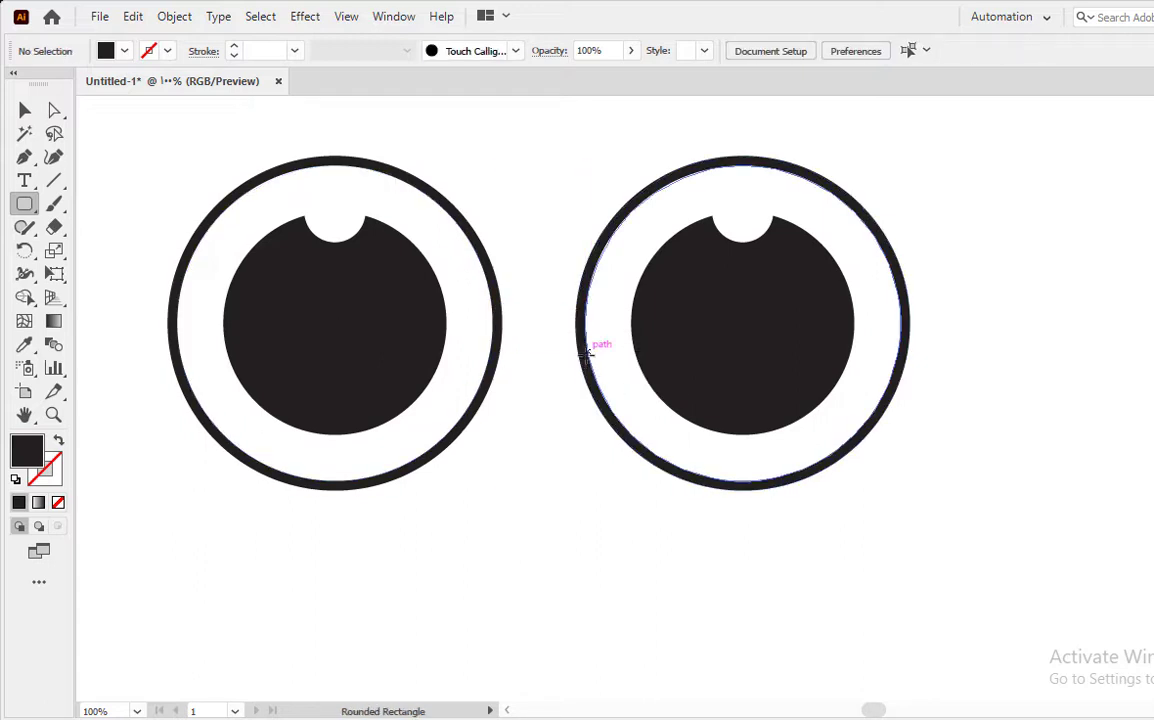
pyautogui.moveTo(37, 207); pyautogui.dragTo(150, 205)
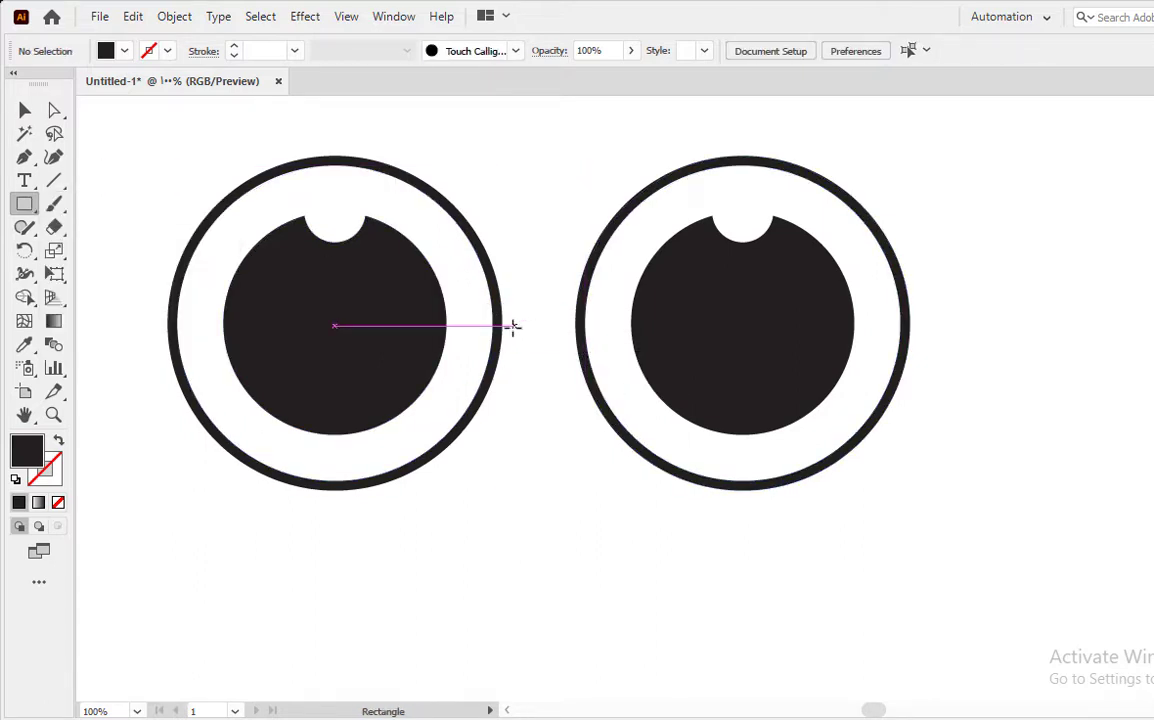
pyautogui.moveTo(493, 313); pyautogui.dragTo(592, 336)
pyautogui.scroll(1, 591, 341)
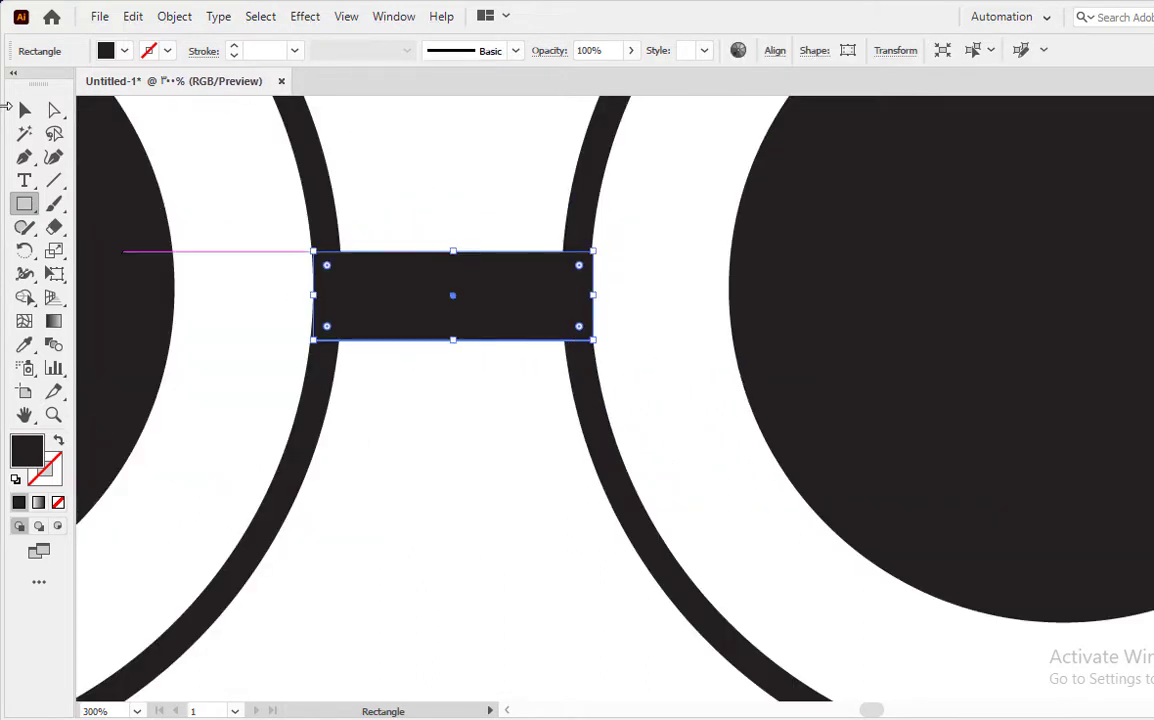
pyautogui.click(25, 109)
pyautogui.click(404, 231)
pyautogui.click(457, 313)
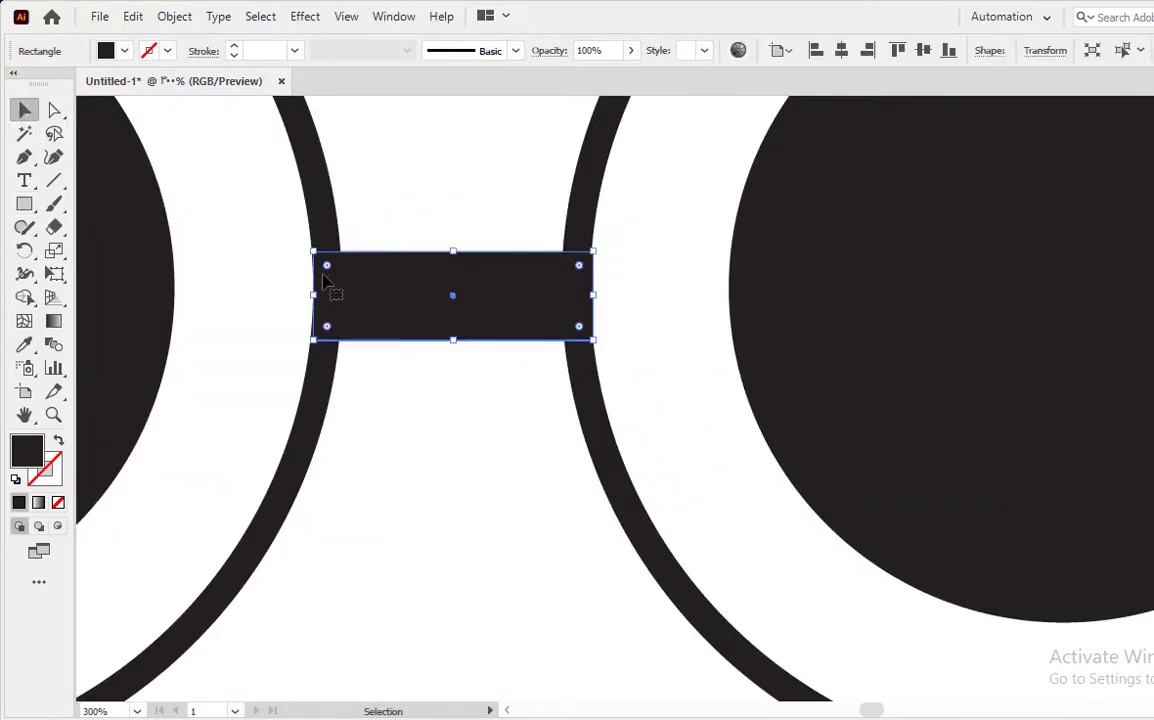
pyautogui.moveTo(326, 265); pyautogui.dragTo(339, 271)
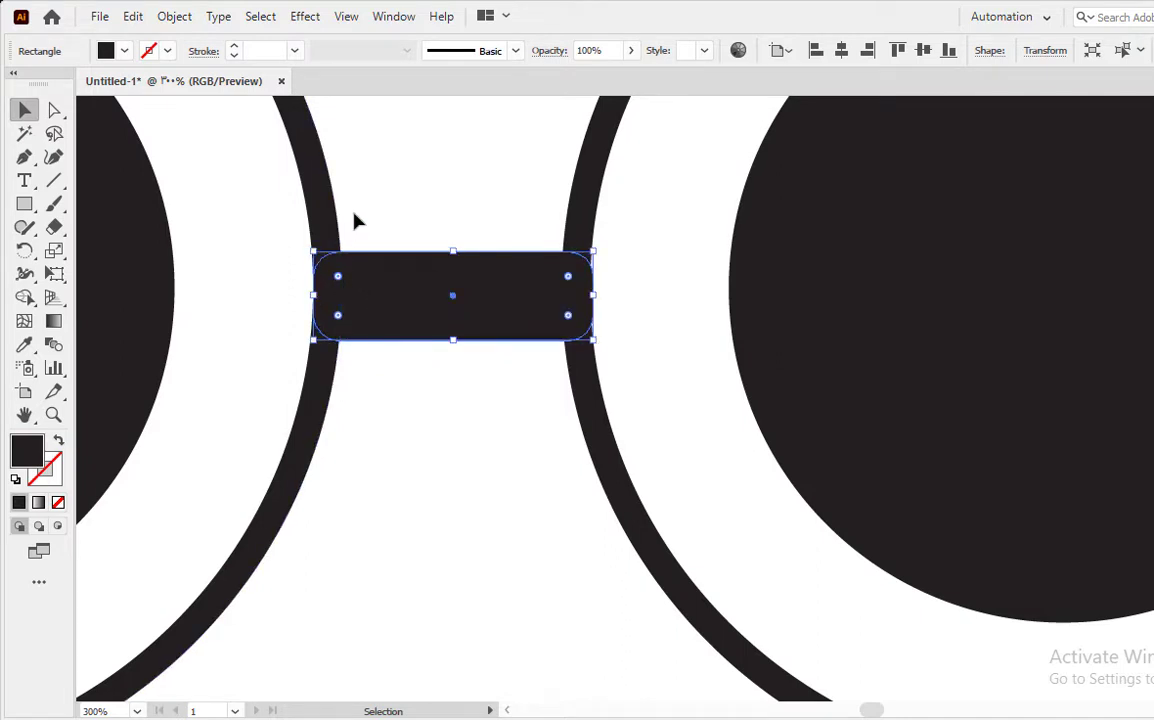
pyautogui.click(358, 223)
# Stretch the bar's ends into both rings and make it taller, about 75.96 × 28.08 px.
pyautogui.hotkey('ctrl', '1')
pyautogui.click(528, 458)
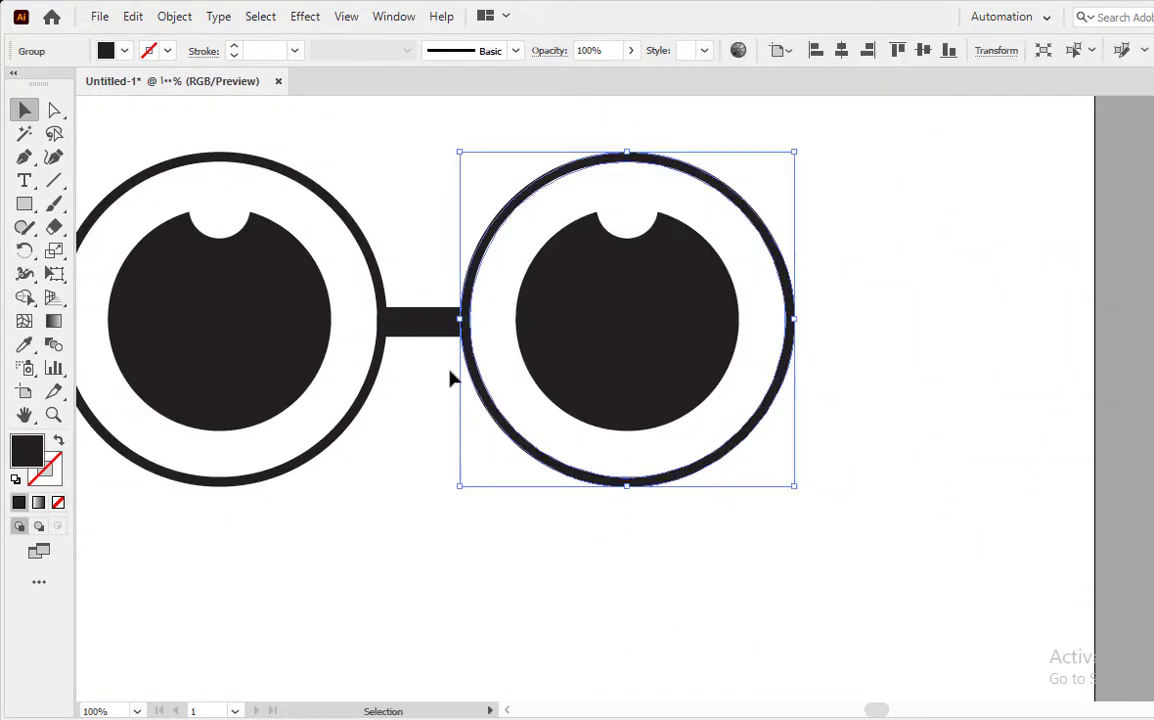
pyautogui.click(420, 378)
pyautogui.scroll(2, 420, 378)
pyautogui.click(393, 333)
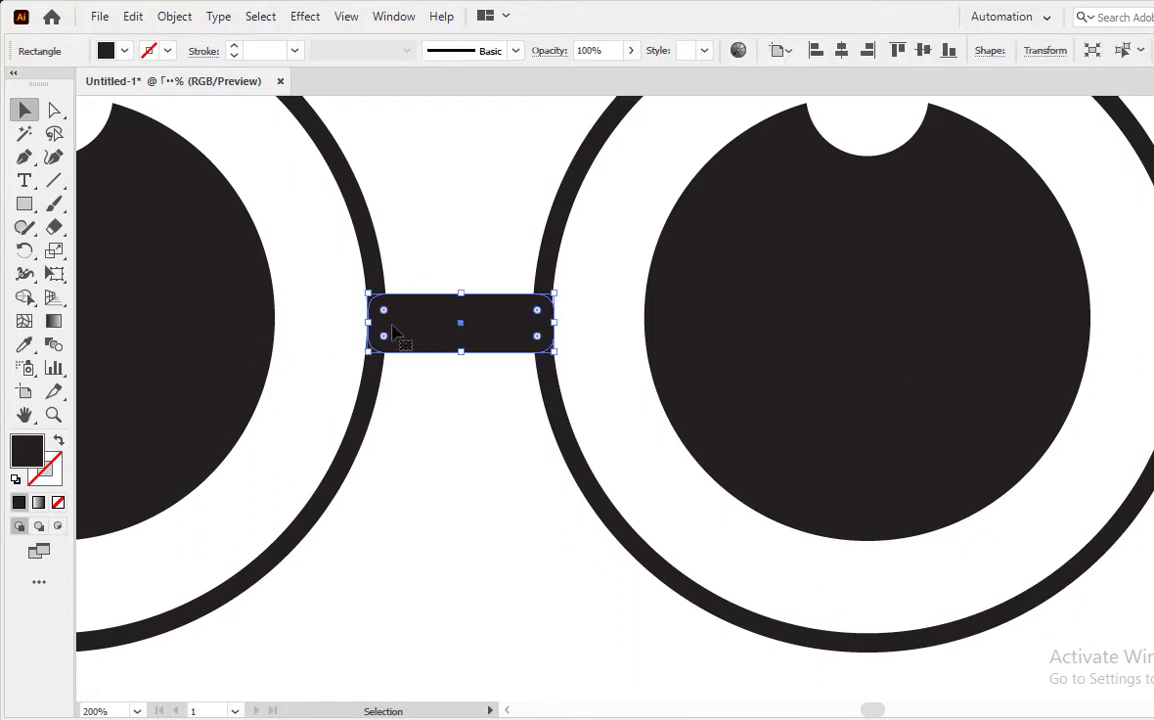
pyautogui.moveTo(363, 322); pyautogui.dragTo(355, 322)
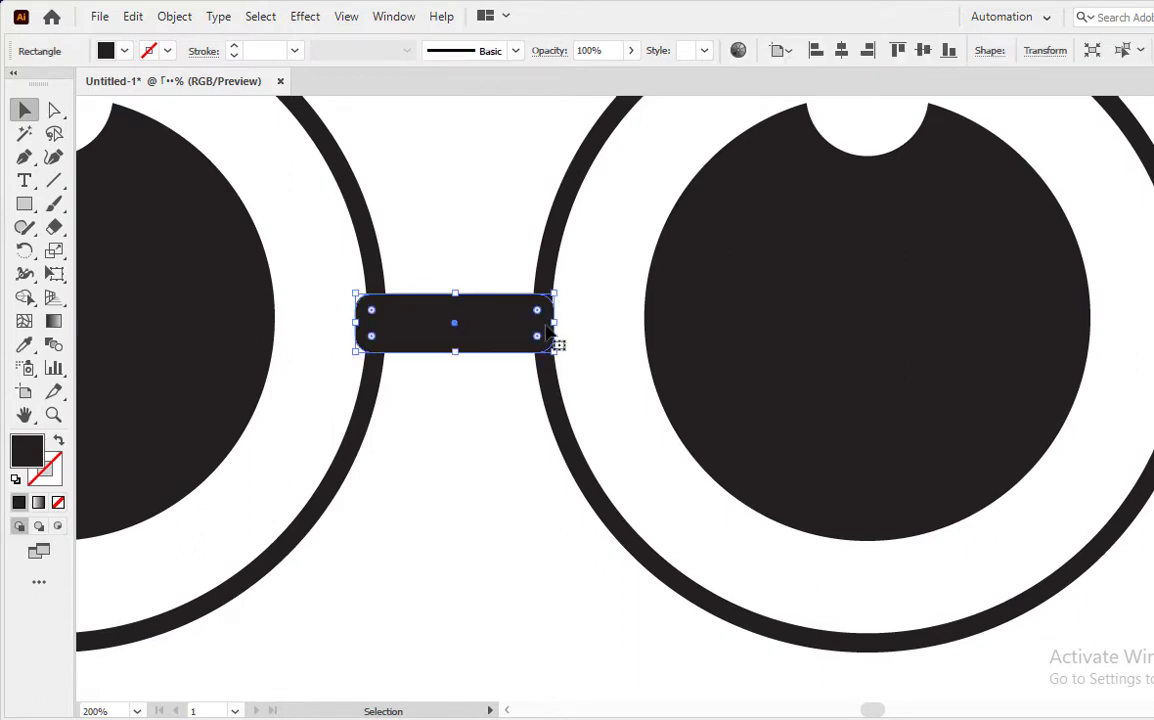
pyautogui.moveTo(559, 324); pyautogui.dragTo(566, 324)
pyautogui.moveTo(457, 295); pyautogui.dragTo(458, 284)
pyautogui.moveTo(458, 353); pyautogui.dragTo(461, 363)
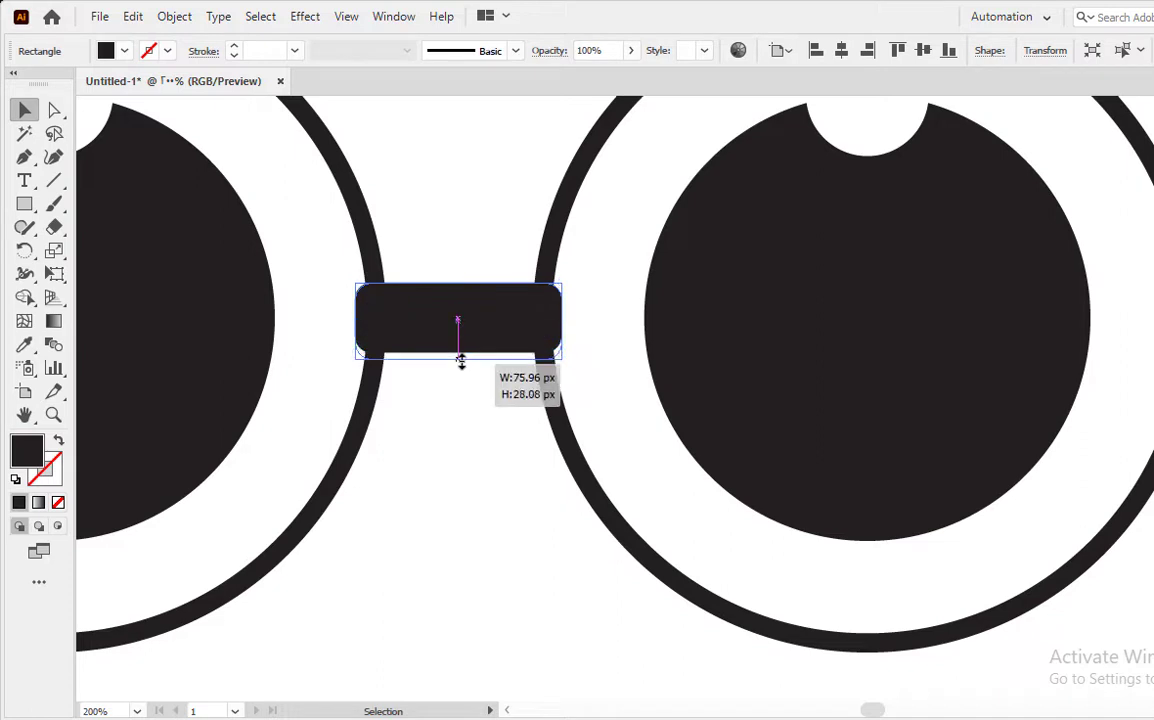
pyautogui.click(298, 287)
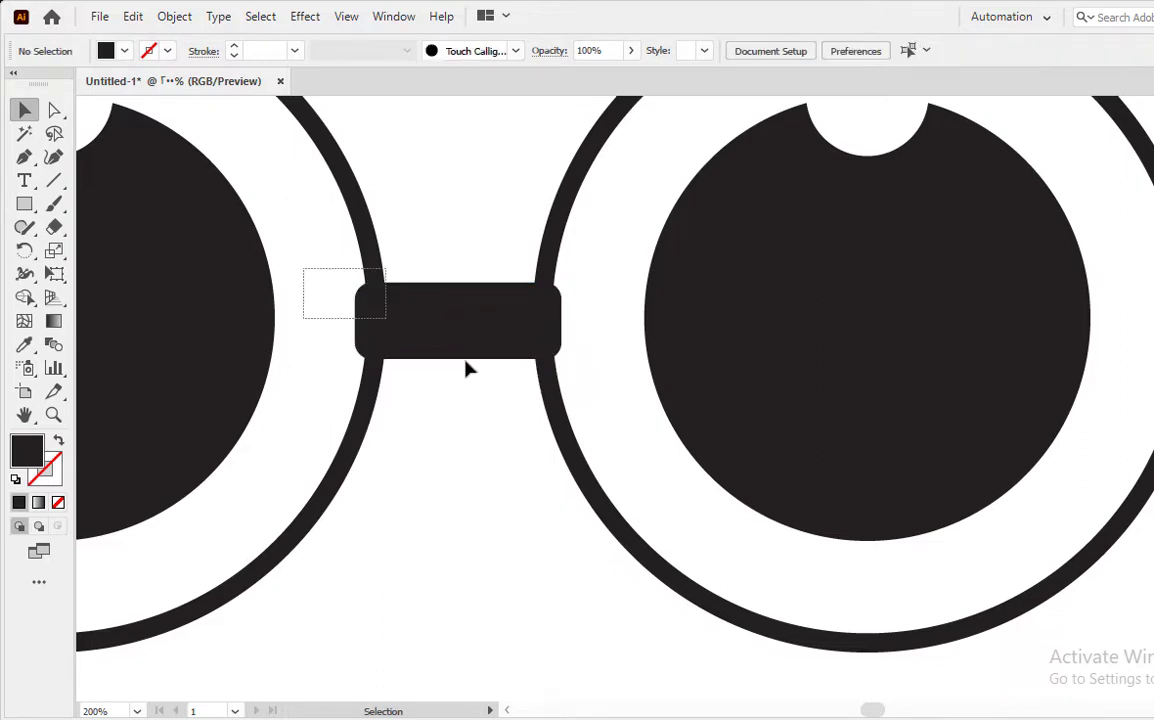
pyautogui.hotkey('ctrl', 'a')
pyautogui.click(24, 297)
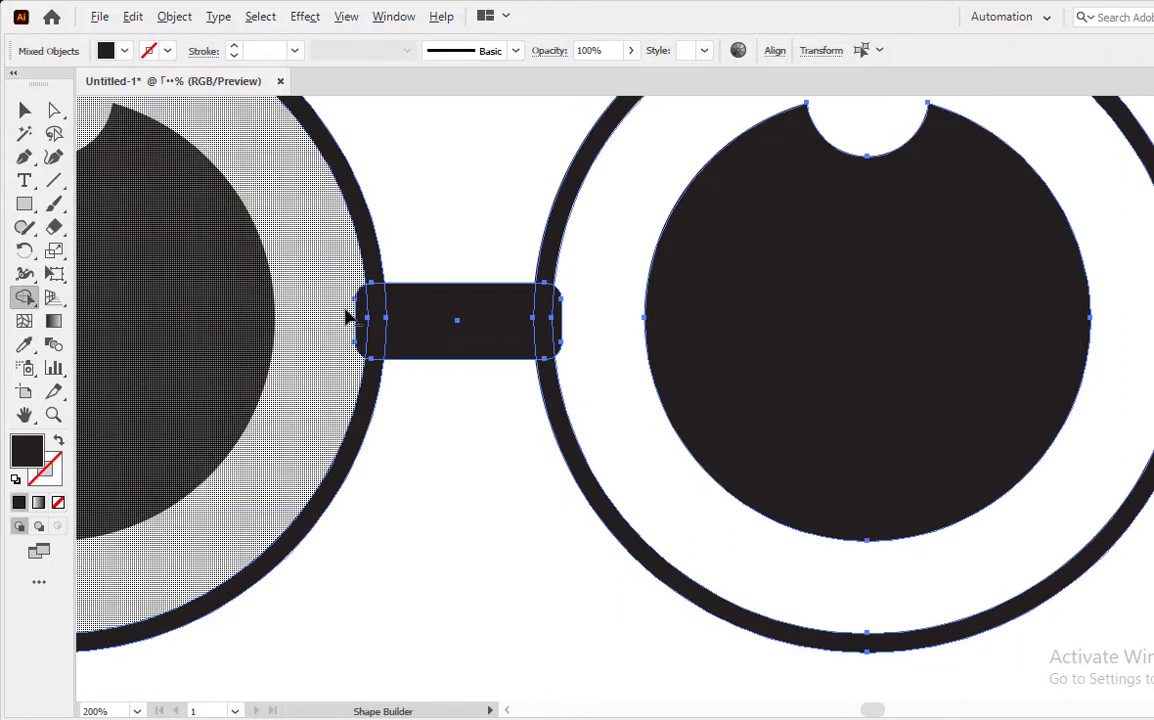
pyautogui.moveTo(350, 323); pyautogui.dragTo(567, 327)
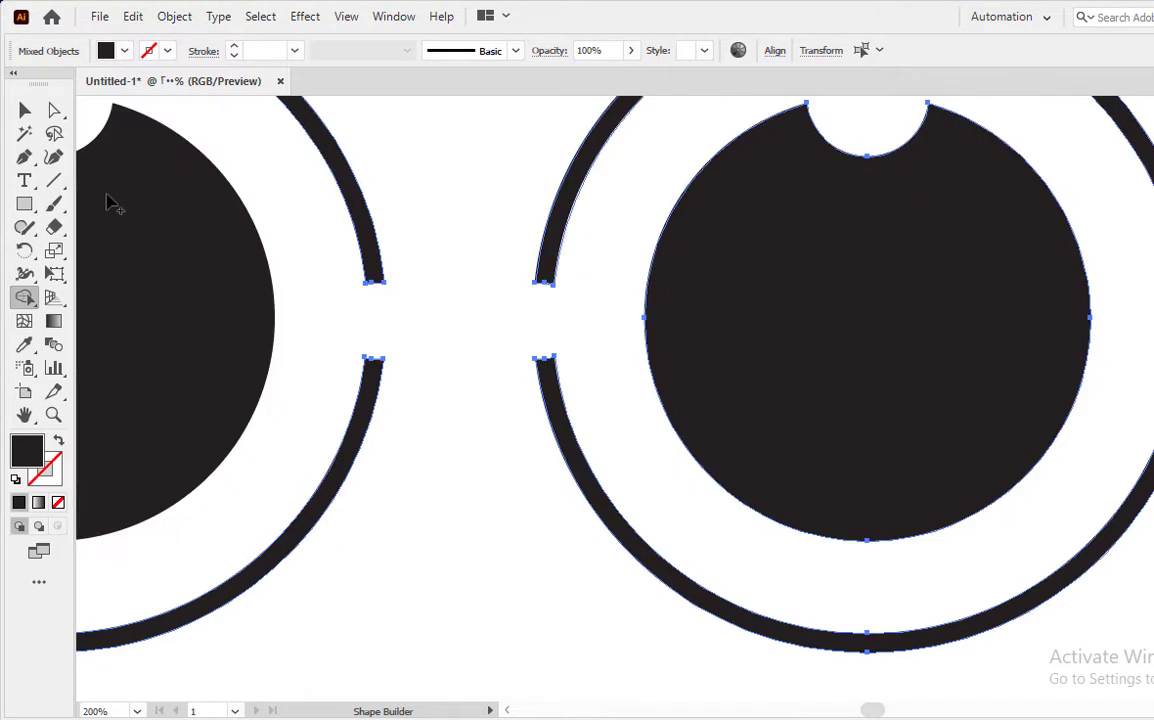
pyautogui.click(24, 110)
pyautogui.click(446, 415)
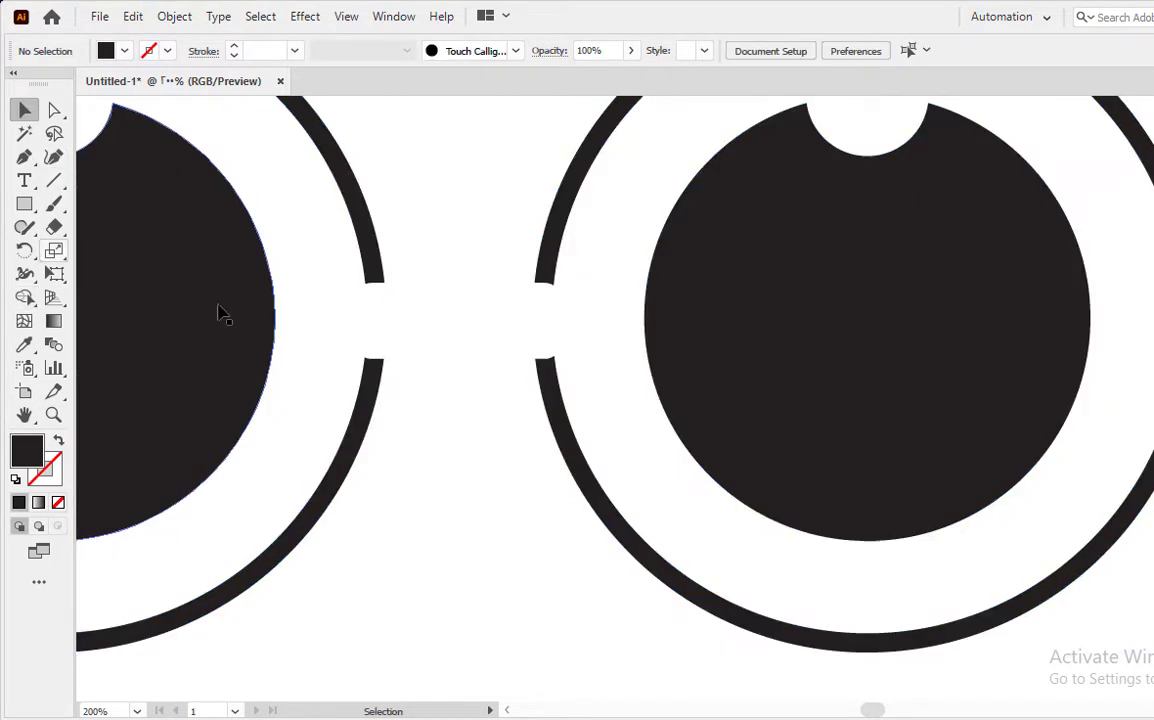
pyautogui.hotkey('ctrl', 'z')
pyautogui.hotkey('ctrl', '-')
pyautogui.hotkey('ctrl', '-')
pyautogui.hotkey('ctrl', '-')
pyautogui.click(500, 392)
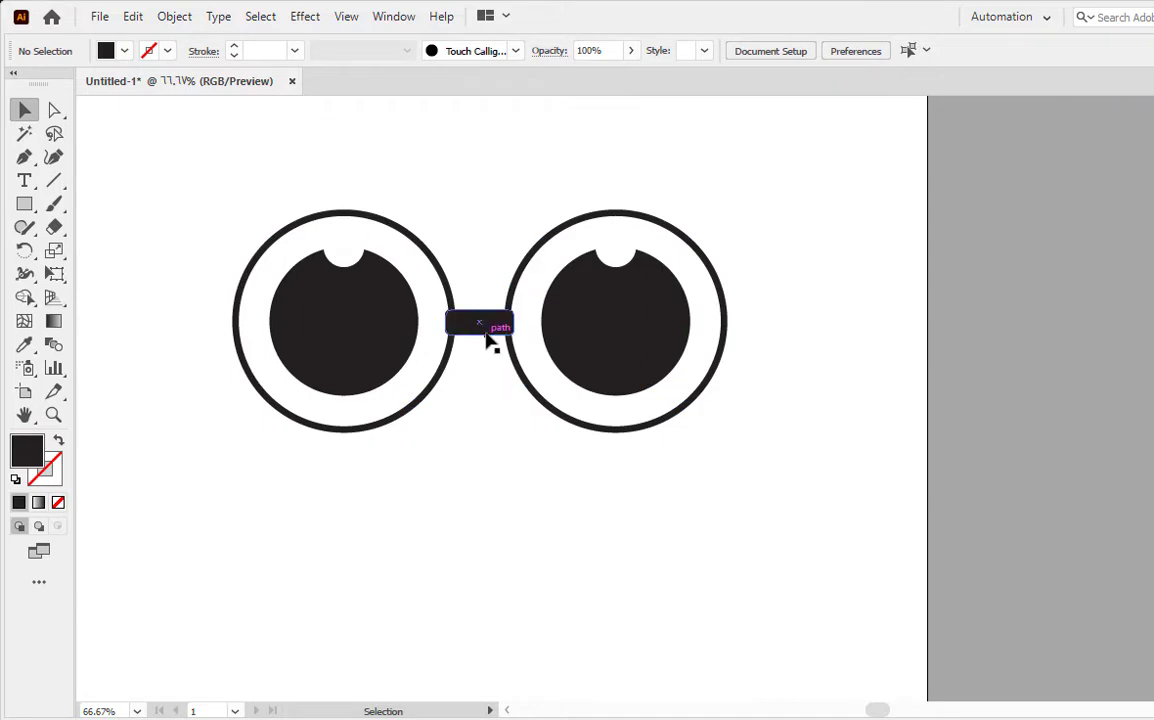
# Copy the bridge bar onto the outer side of each ring, then select all glasses shapes.
pyautogui.moveTo(489, 328); pyautogui.dragTo(739, 328)
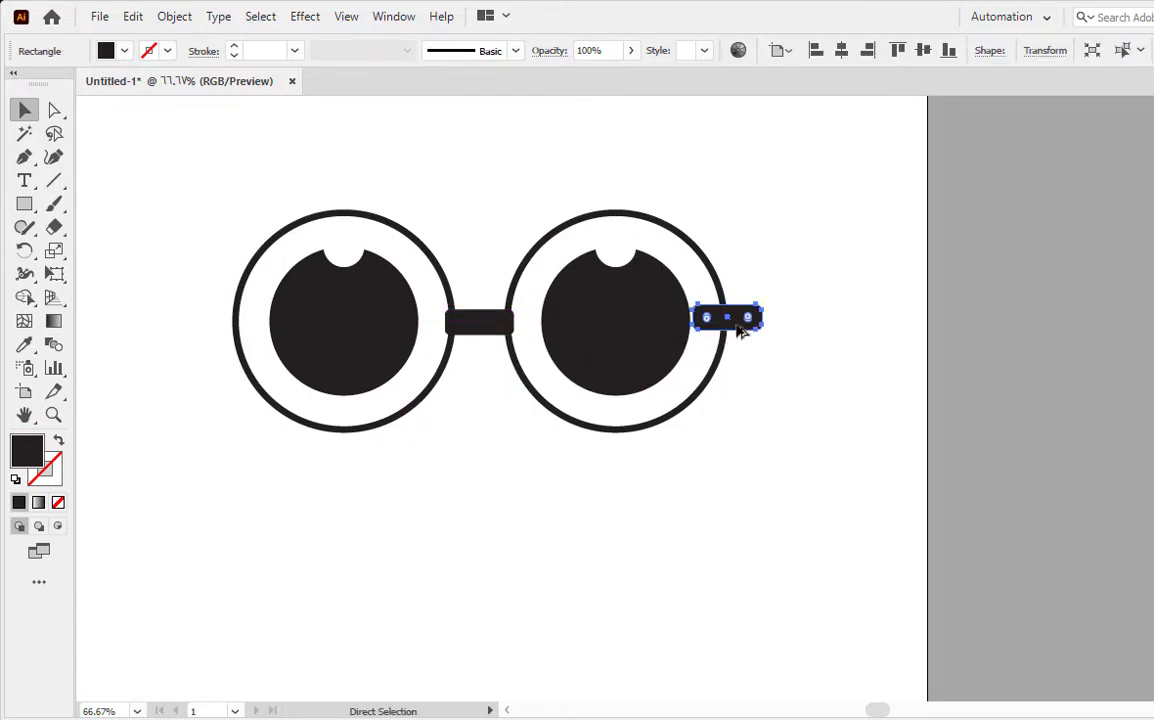
pyautogui.hotkey('ctrl', 'z')
pyautogui.click(530, 448)
pyautogui.moveTo(479, 322); pyautogui.dragTo(226, 325)
pyautogui.scroll(1, 528, 365)
pyautogui.moveTo(528, 365); pyautogui.dragTo(477, 380)
pyautogui.scroll(-1, 477, 380)
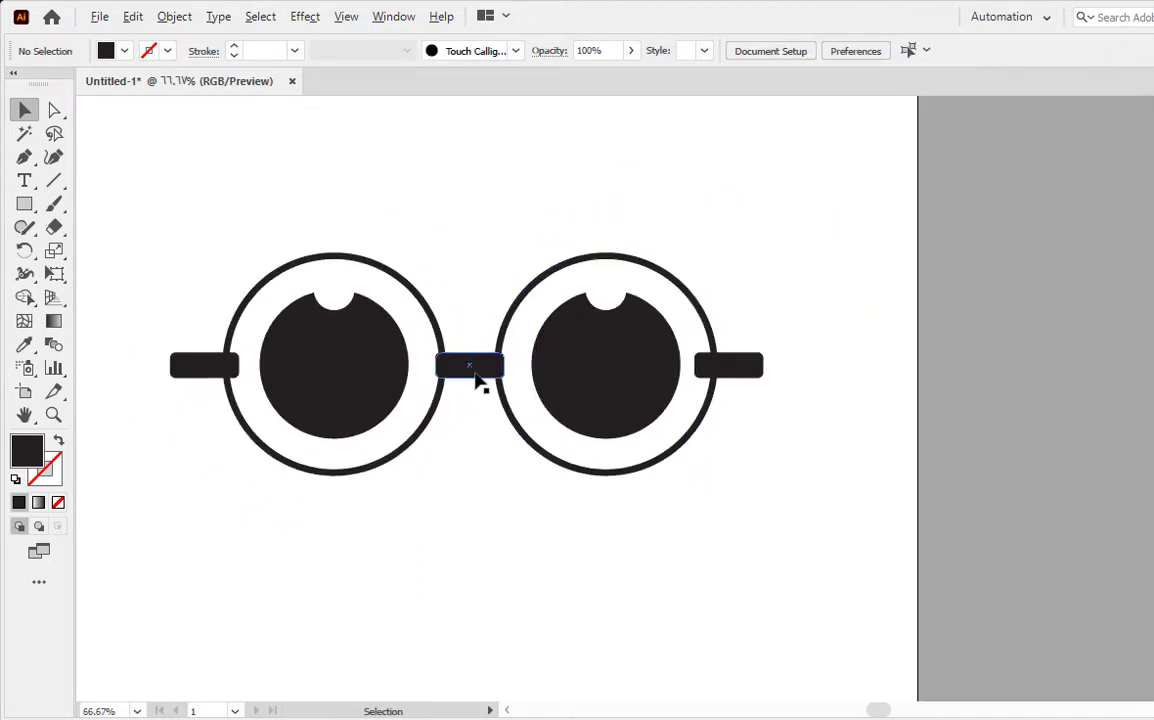
pyautogui.moveTo(145, 275); pyautogui.dragTo(884, 516)
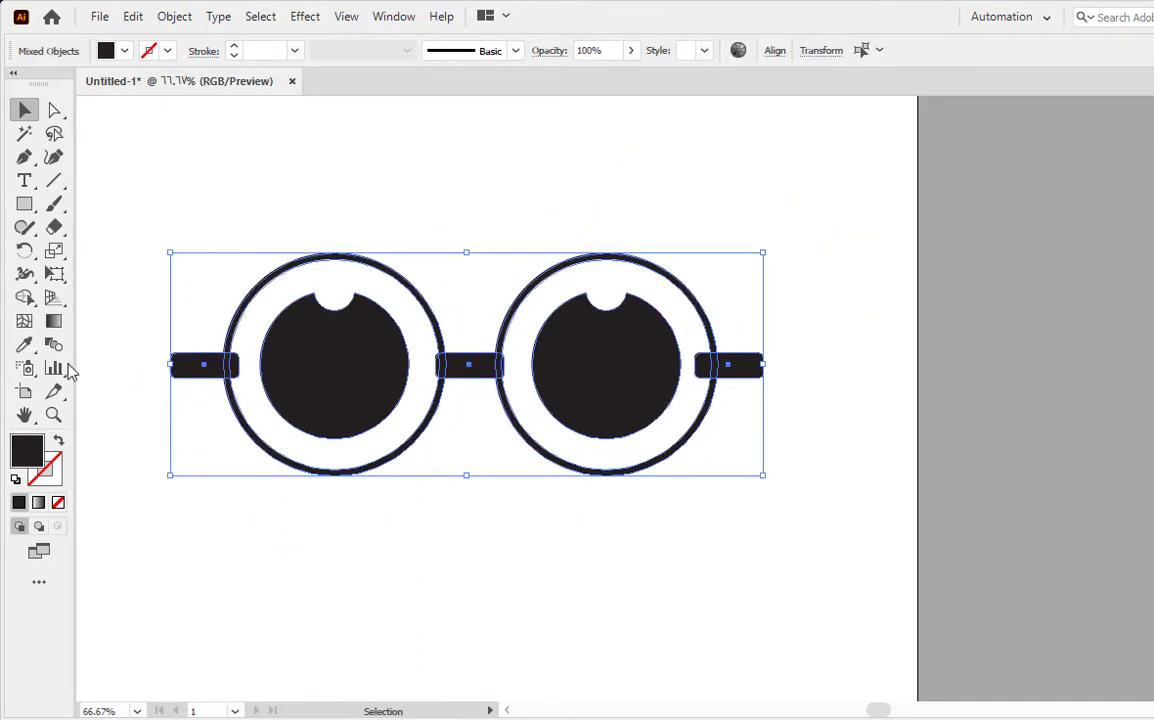
# Alt-drag with Shape Builder to erase the three bars and the ring sections they overlap.
pyautogui.click(24, 300)
pyautogui.scroll(4, 183, 372)
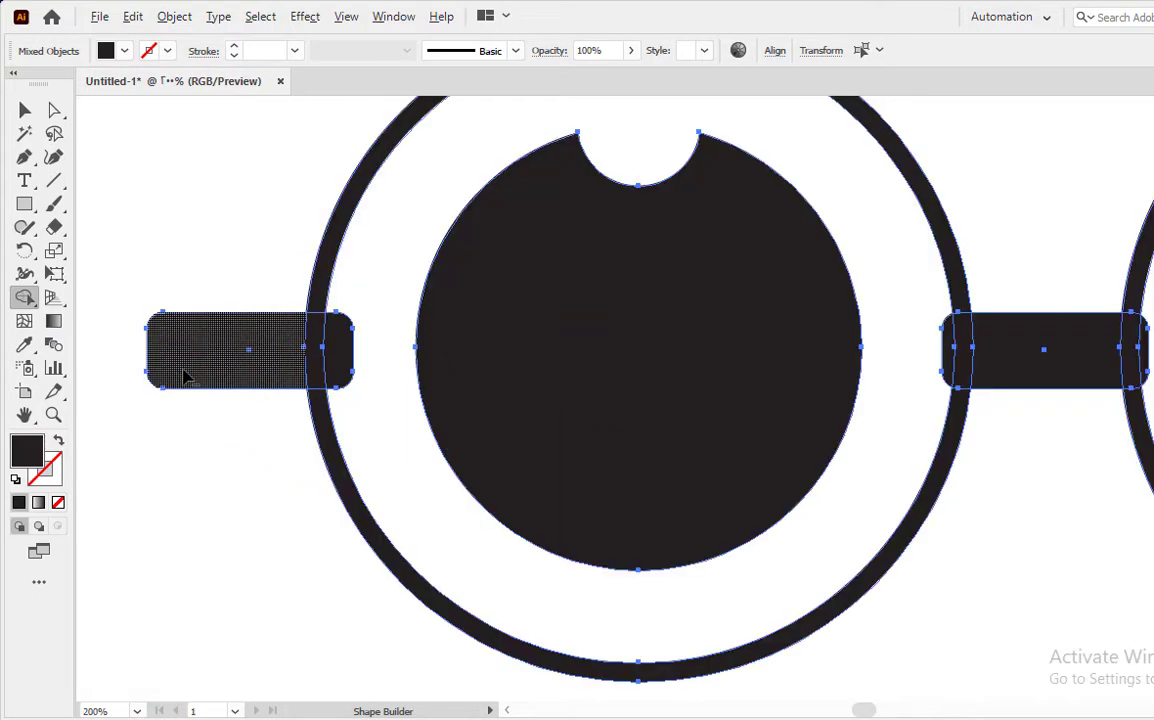
pyautogui.moveTo(103, 320)
pyautogui.mouseDown()
pyautogui.moveTo(404, 335)
pyautogui.moveTo(420, 350)
pyautogui.moveTo(662, 330)
pyautogui.moveTo(881, 334)
pyautogui.moveTo(885, 345)
pyautogui.mouseUp()
pyautogui.scroll(-2, 408, 407)
pyautogui.hscroll(5, 408, 407)
pyautogui.scroll(3, 381, 347)
pyautogui.scroll(-2, 728, 338)
pyautogui.hscroll(5, 906, 386)
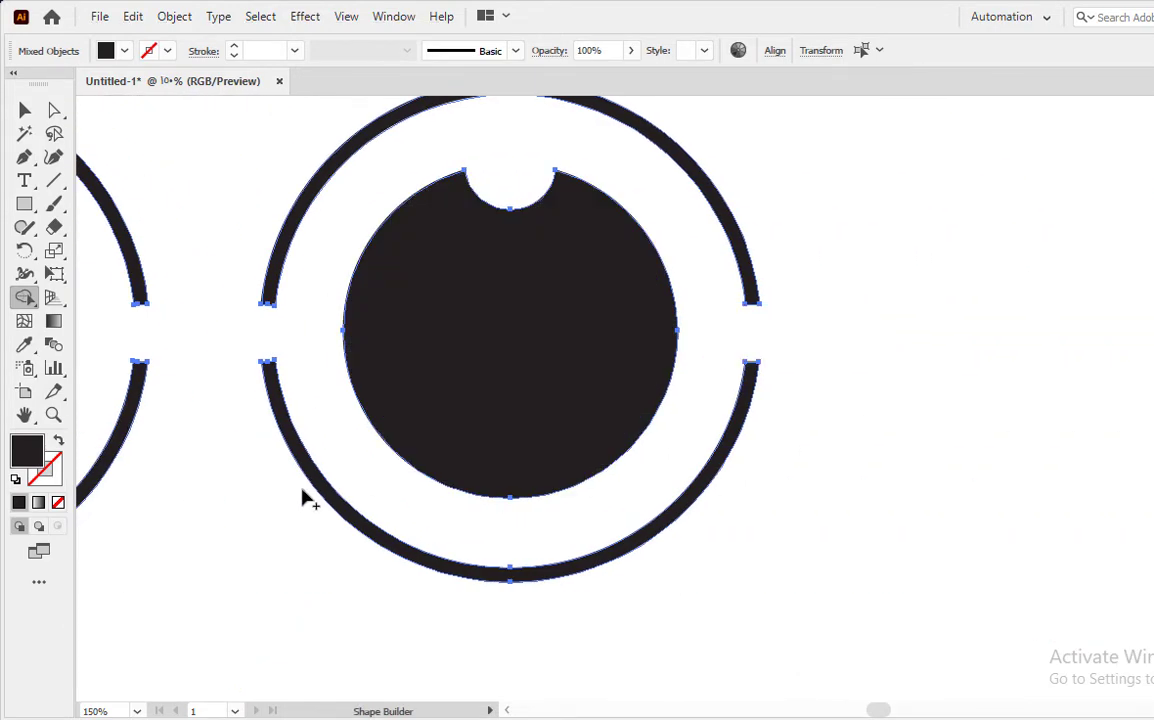
pyautogui.moveTo(155, 439); pyautogui.dragTo(430, 488)
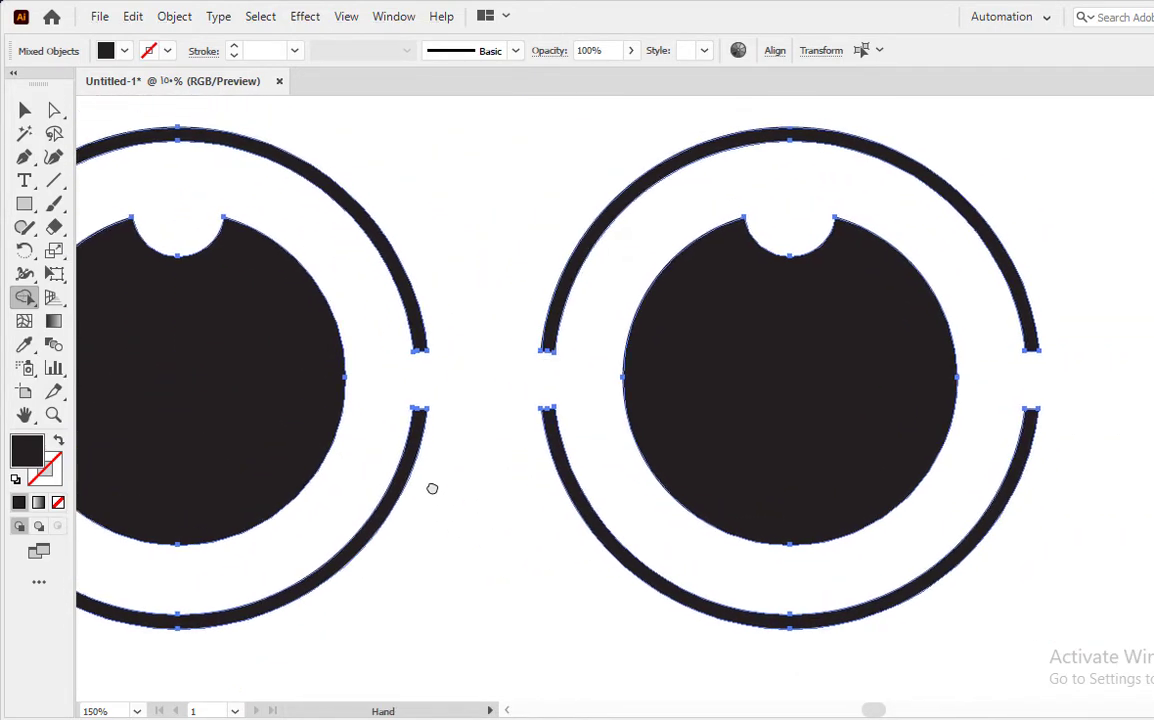
pyautogui.click(24, 112)
# Zoom in on the bridge gap between the lenses with the Rectangle tool active.
pyautogui.click(24, 204)
pyautogui.hotkey('ctrl', '+')
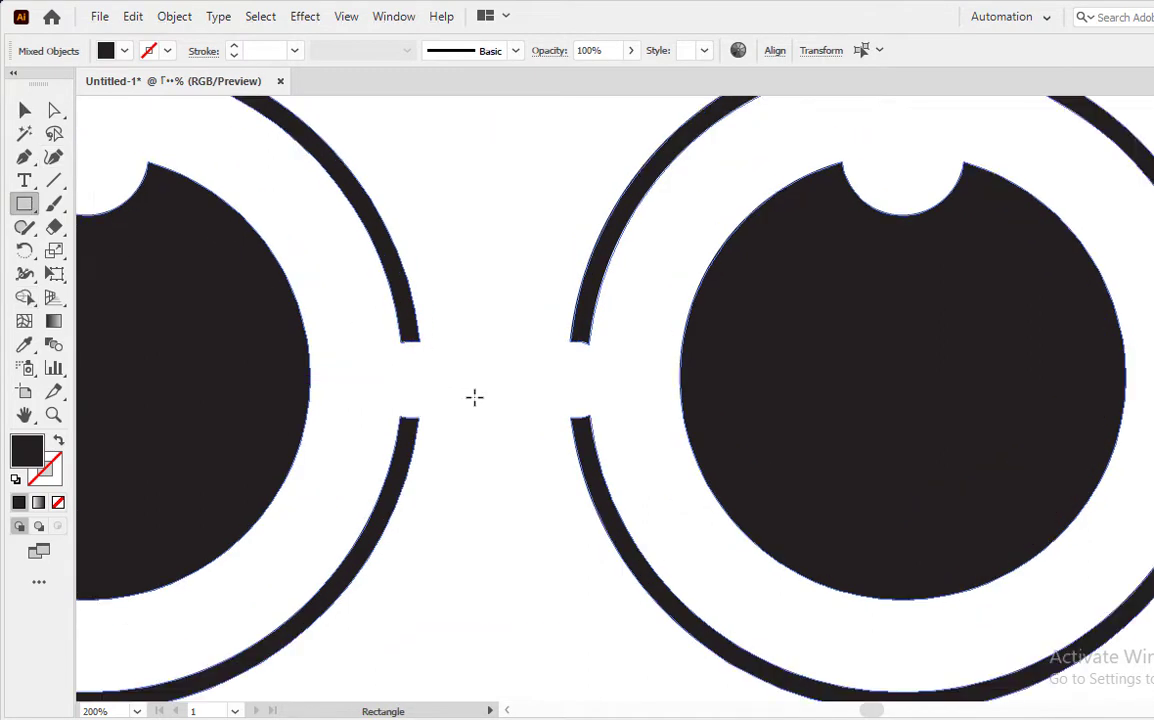
pyautogui.hotkey('ctrl', '-')
pyautogui.hotkey('ctrl', '-')
pyautogui.hotkey('ctrl', '+')
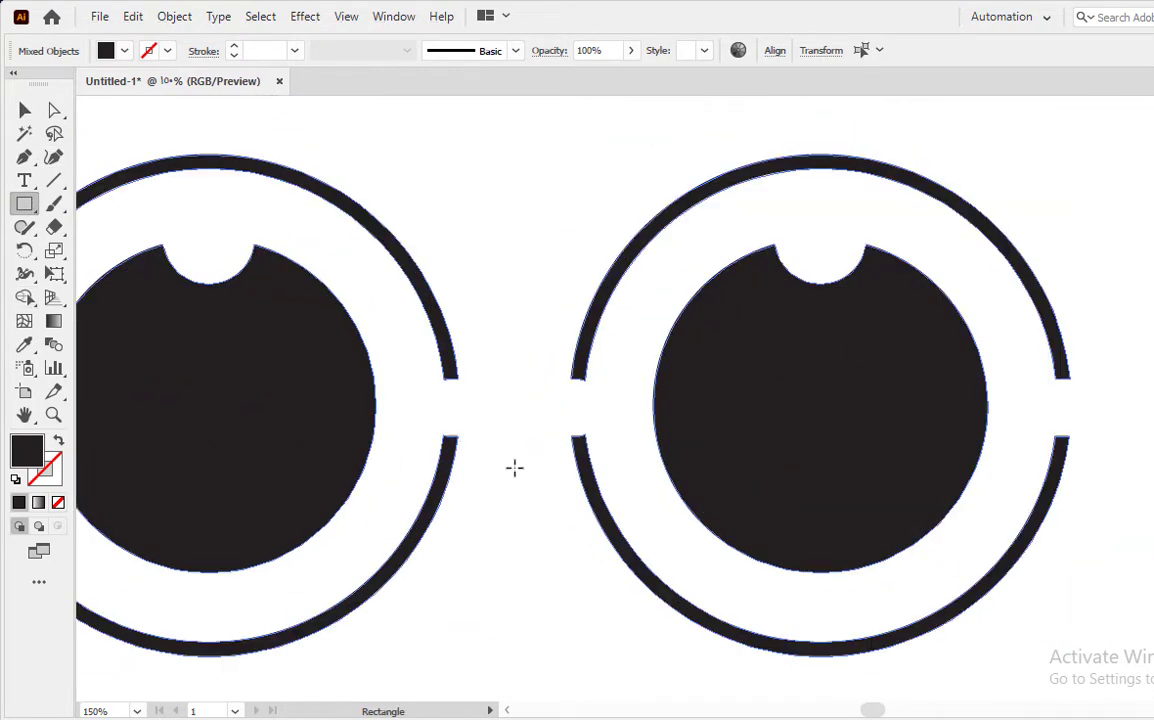
pyautogui.moveTo(515, 469); pyautogui.dragTo(551, 313)
pyautogui.hotkey('ctrl', '+')
pyautogui.hotkey('ctrl', '+')
pyautogui.hotkey('ctrl', '+')
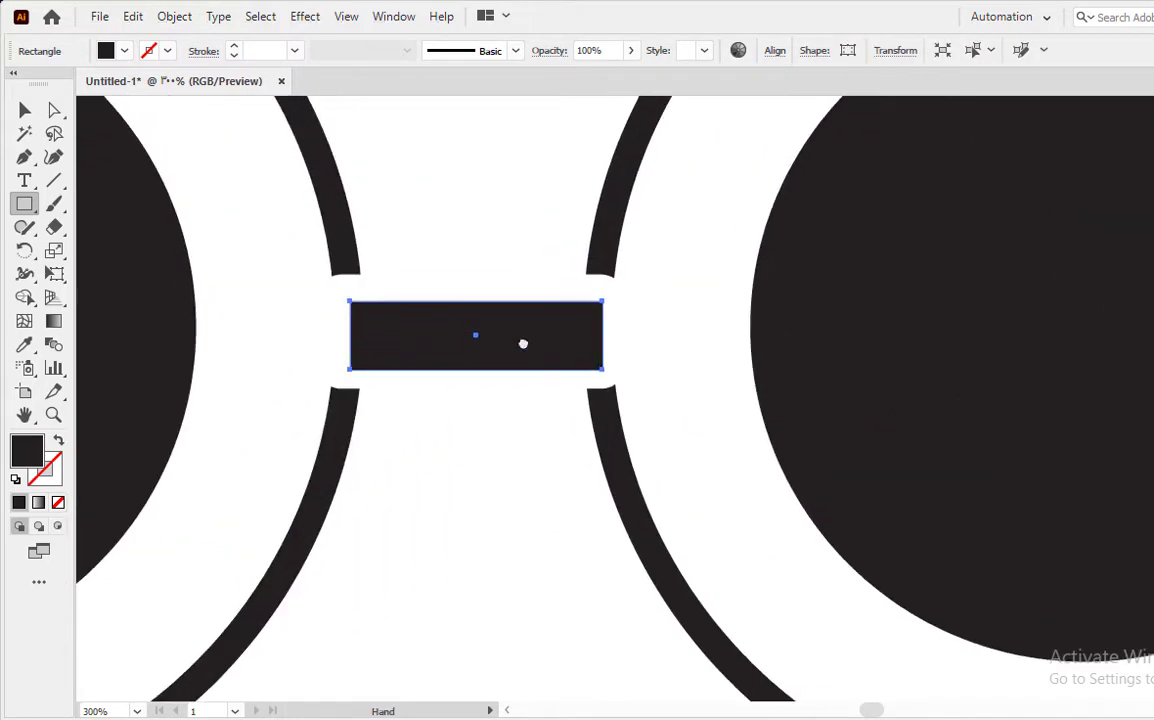
# Fit the bridge rectangle's edges to the gap and round its corners.
pyautogui.moveTo(460, 284); pyautogui.dragTo(460, 272)
pyautogui.moveTo(460, 377); pyautogui.dragTo(460, 388)
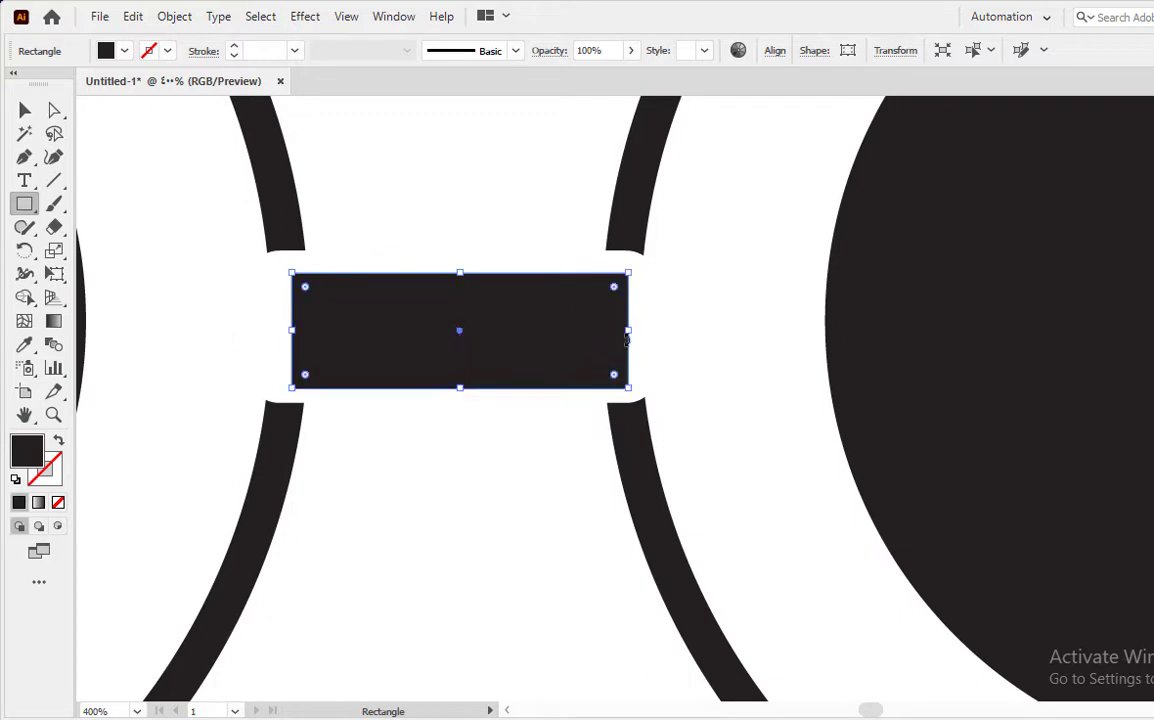
pyautogui.moveTo(628, 331); pyautogui.dragTo(629, 331)
pyautogui.moveTo(290, 330); pyautogui.dragTo(284, 330)
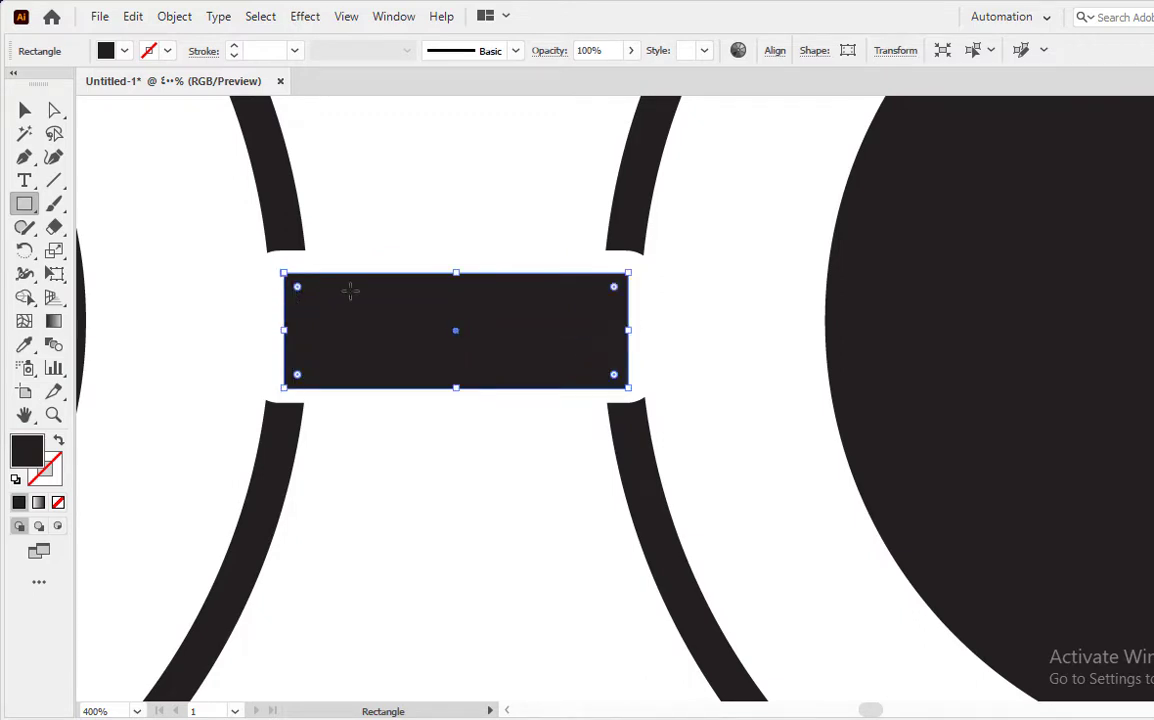
pyautogui.moveTo(297, 287)
pyautogui.mouseDown()
pyautogui.moveTo(319, 306)
pyautogui.moveTo(305, 294)
pyautogui.mouseUp()
pyautogui.hotkey('ctrl', 'z')
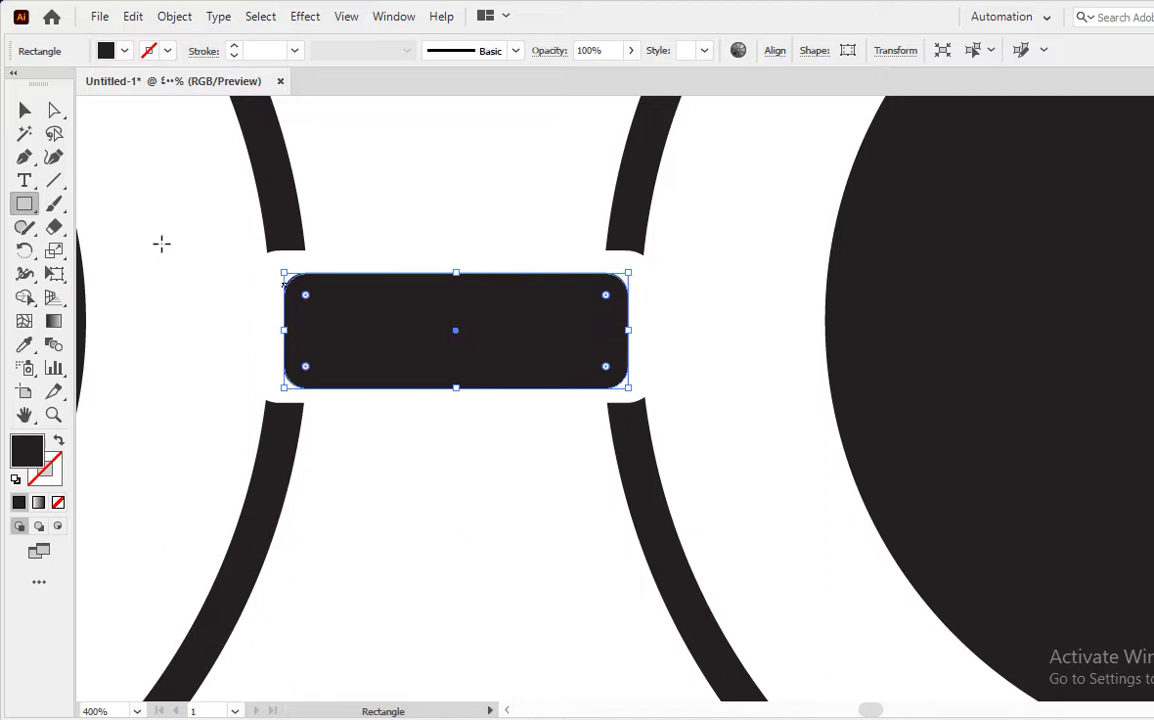
pyautogui.click(25, 110)
pyautogui.click(386, 175)
pyautogui.click(466, 320)
pyautogui.scroll(-2, 471, 319)
pyautogui.scroll(2, 466, 322)
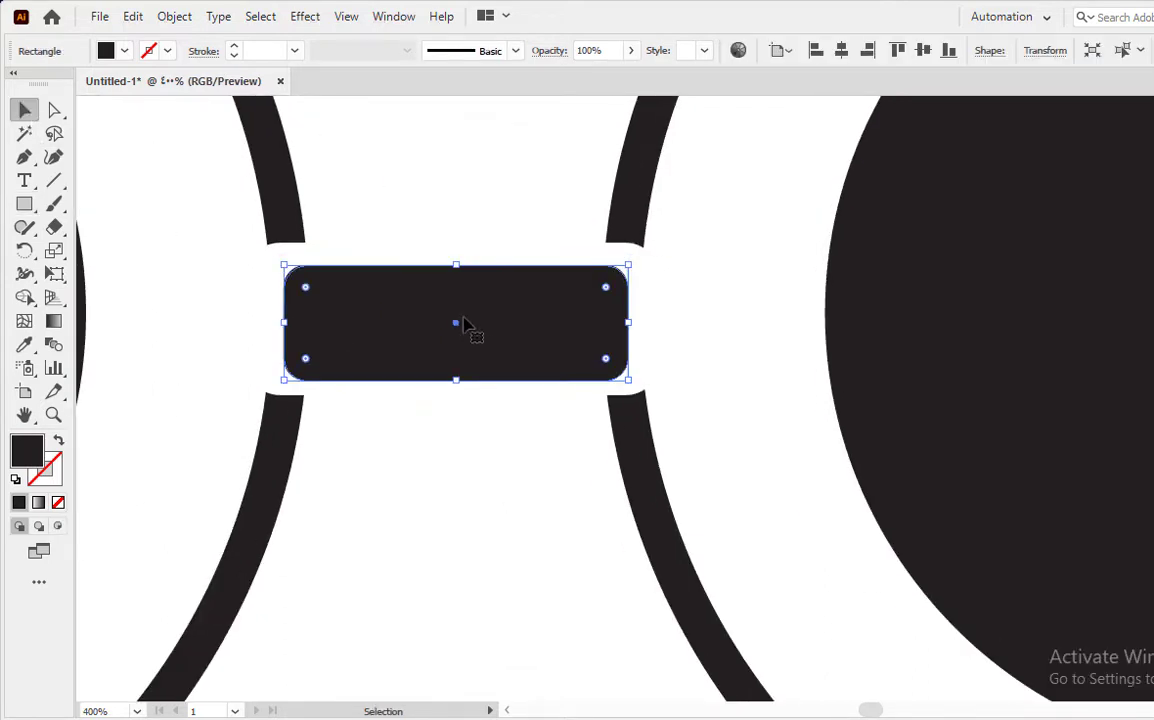
# Copy the bridge bar upward and narrow the copy into a small block above the bar.
pyautogui.moveTo(466, 331); pyautogui.dragTo(460, 141)
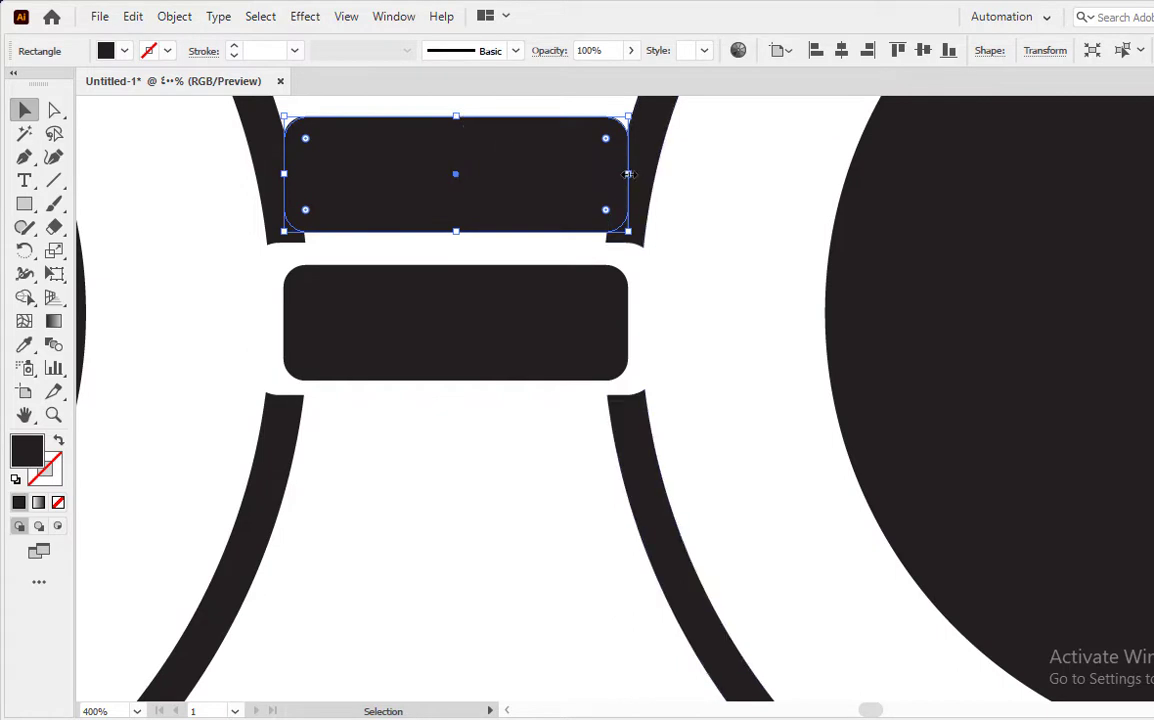
pyautogui.moveTo(628, 174); pyautogui.dragTo(545, 174)
pyautogui.moveTo(286, 173); pyautogui.dragTo(379, 174)
pyautogui.scroll(-2, 470, 190)
pyautogui.click(515, 493)
pyautogui.scroll(-3, 515, 490)
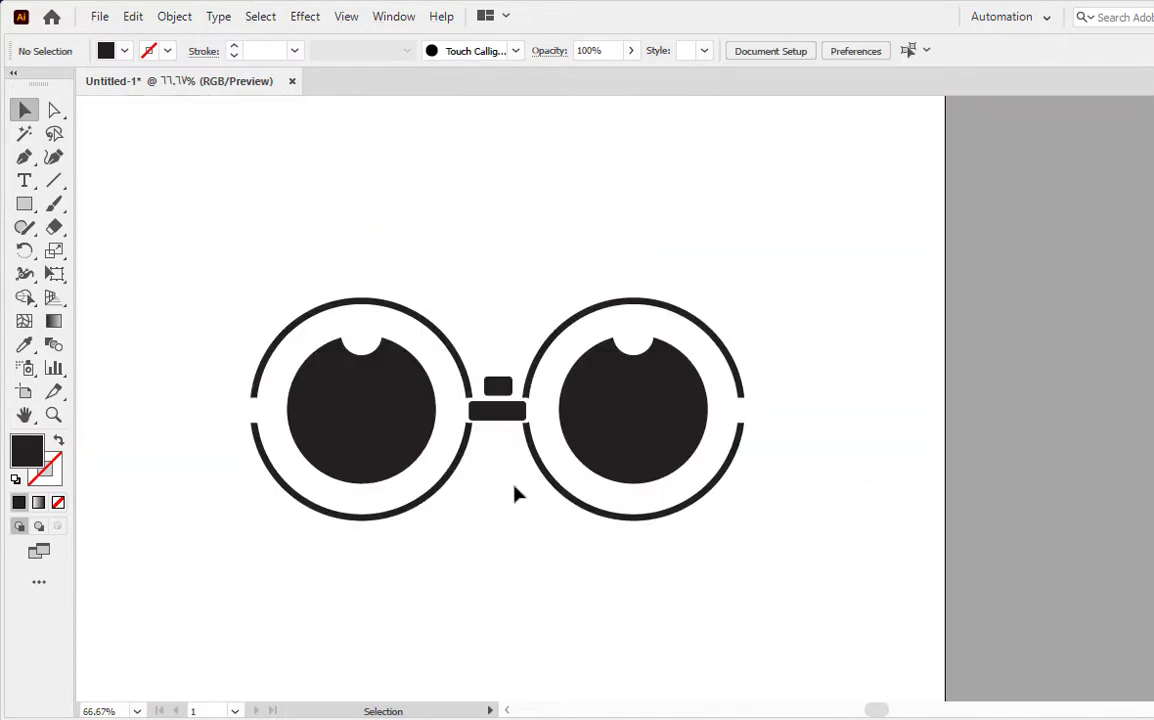
pyautogui.scroll(5, 489, 334)
pyautogui.click(479, 255)
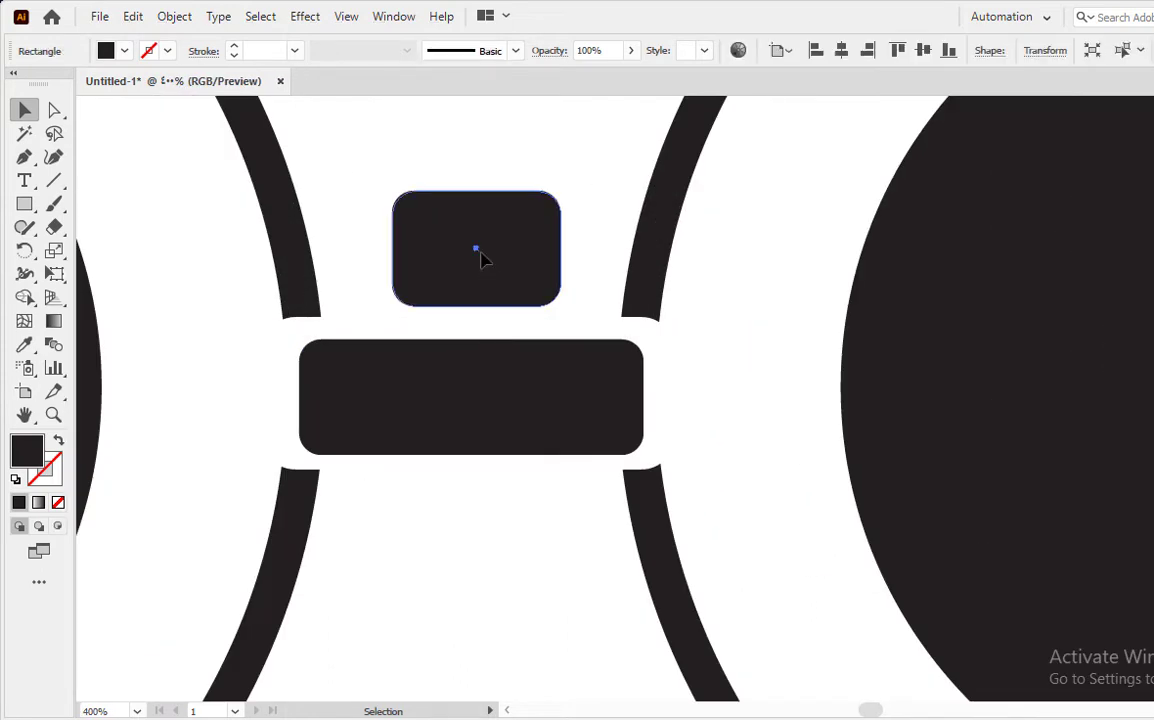
pyautogui.scroll(-1, 478, 258)
pyautogui.moveTo(480, 262); pyautogui.dragTo(484, 381)
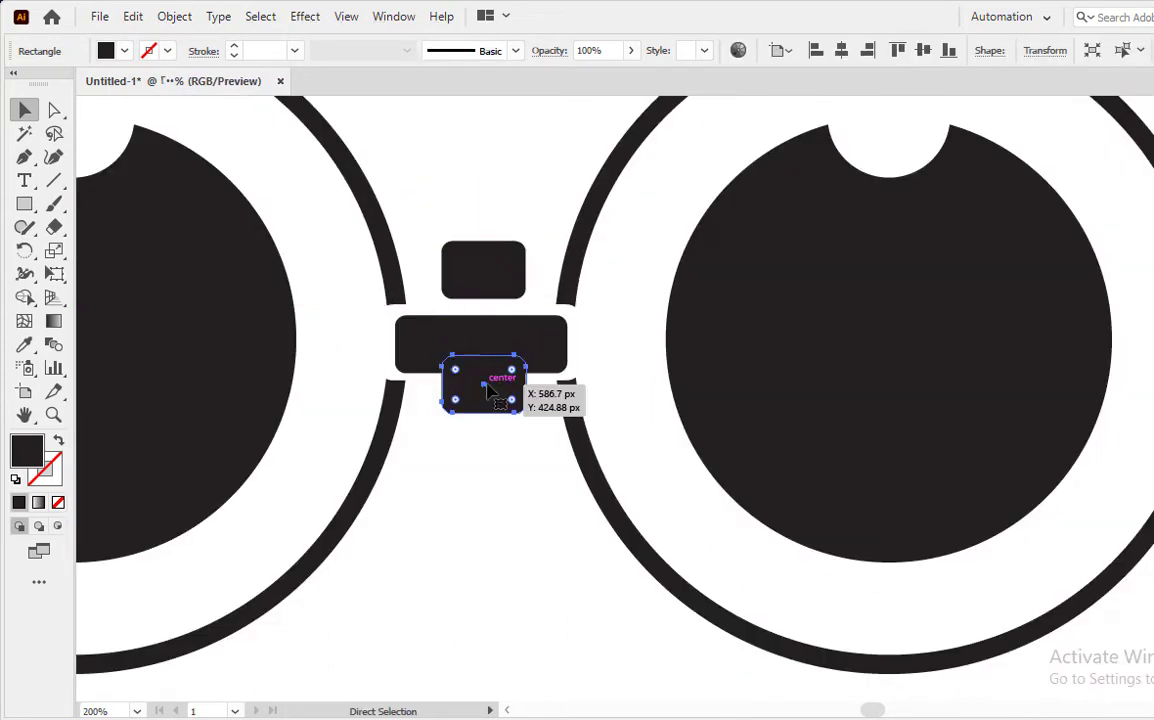
pyautogui.hotkey('ctrl', 'z')
pyautogui.scroll(1, 489, 348)
# Widen the middle bridge bar on both sides.
pyautogui.click(645, 346)
pyautogui.moveTo(652, 346); pyautogui.dragTo(665, 345)
pyautogui.moveTo(303, 347); pyautogui.dragTo(289, 345)
# Copy the small block straight down below the bridge bar.
pyautogui.click(490, 205)
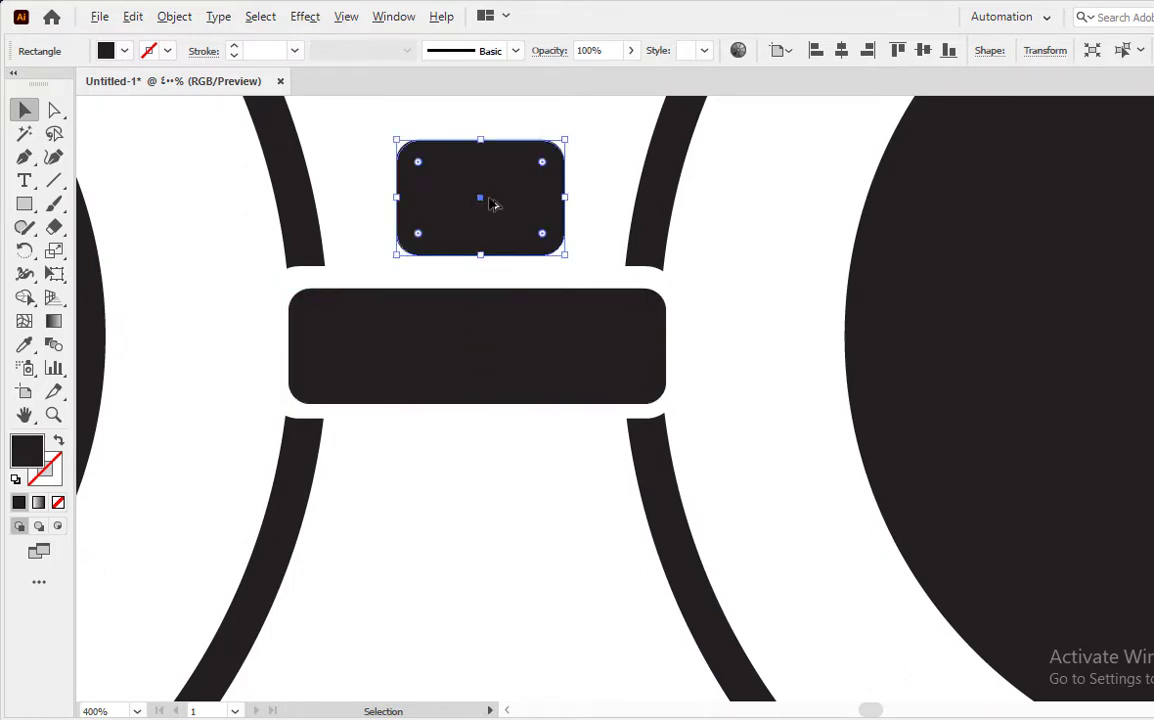
pyautogui.moveTo(490, 205); pyautogui.dragTo(506, 490)
pyautogui.click(598, 487)
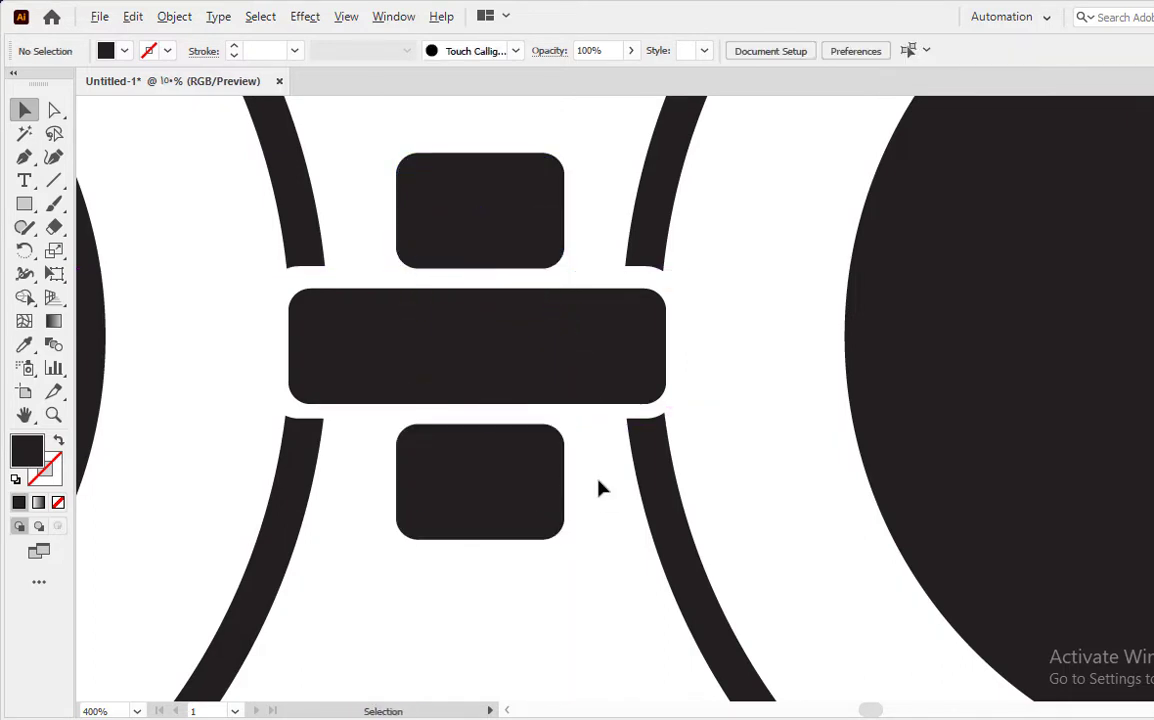
pyautogui.hotkey('ctrl', '0')
pyautogui.moveTo(600, 517); pyautogui.dragTo(559, 497)
pyautogui.moveTo(209, 296); pyautogui.dragTo(683, 546)
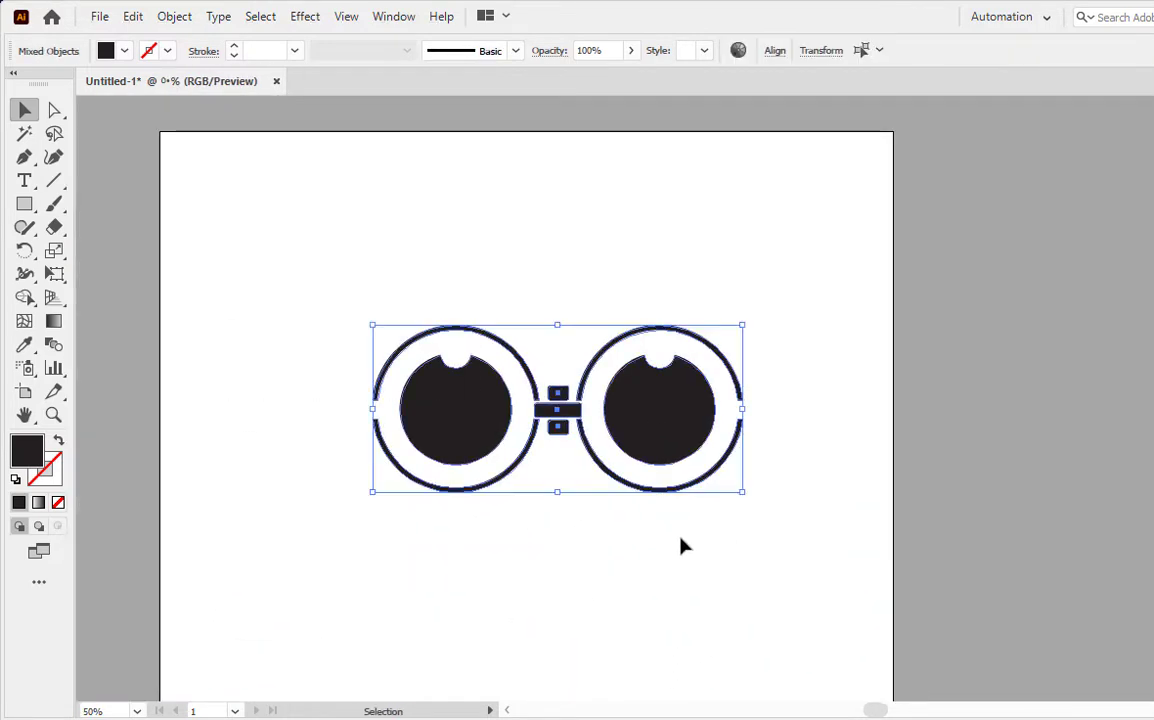
# Copy a small rounded block to the right lens's outer edge as a hinge tab.
pyautogui.click(752, 433)
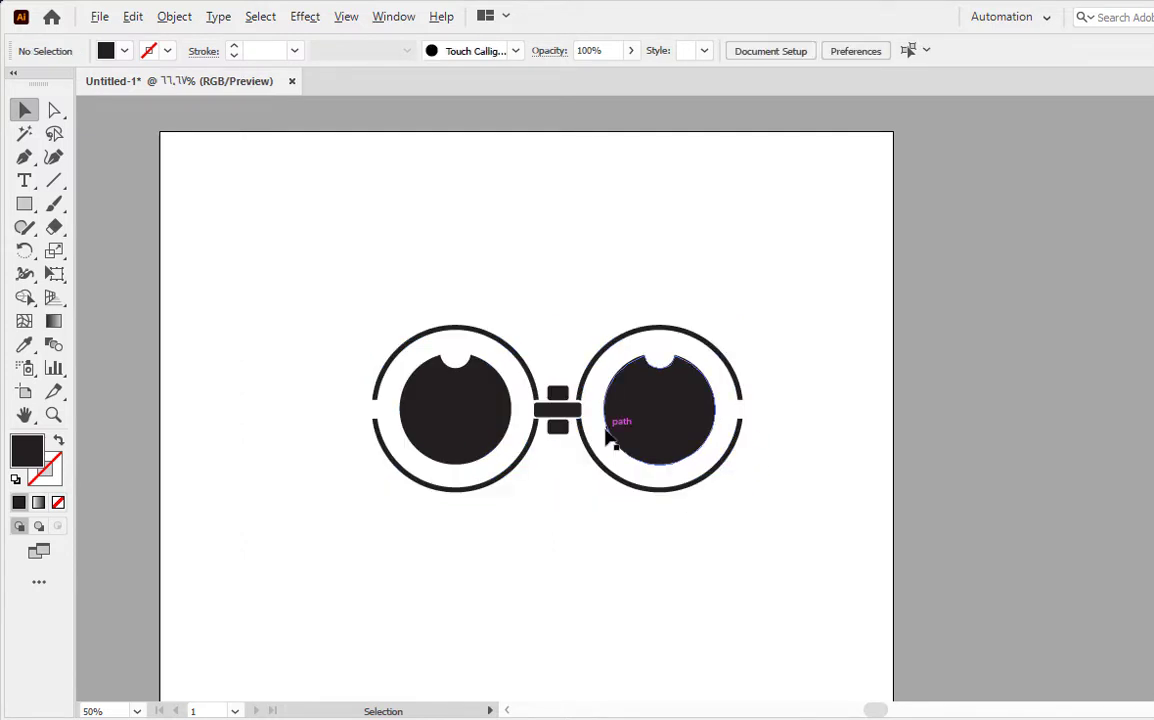
pyautogui.hotkey('ctrl', '=')
pyautogui.moveTo(611, 458); pyautogui.dragTo(510, 357)
pyautogui.moveTo(438, 290); pyautogui.dragTo(696, 311)
pyautogui.scroll(5, 699, 317)
pyautogui.click(739, 170)
pyautogui.click(763, 453)
# Copy the tab across to the left lens's outer edge.
pyautogui.hotkey('ctrl', '1')
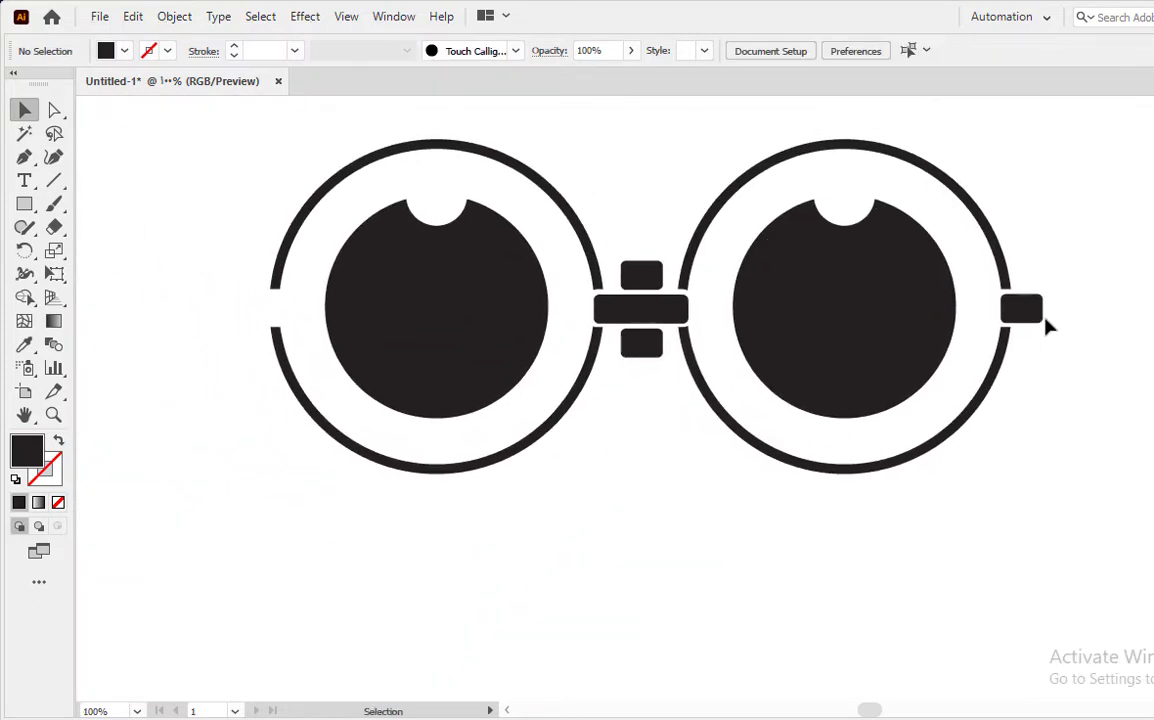
pyautogui.moveTo(1021, 308); pyautogui.dragTo(258, 316)
pyautogui.click(246, 368)
pyautogui.hotkey('ctrl', '-')
pyautogui.hotkey('ctrl', '-')
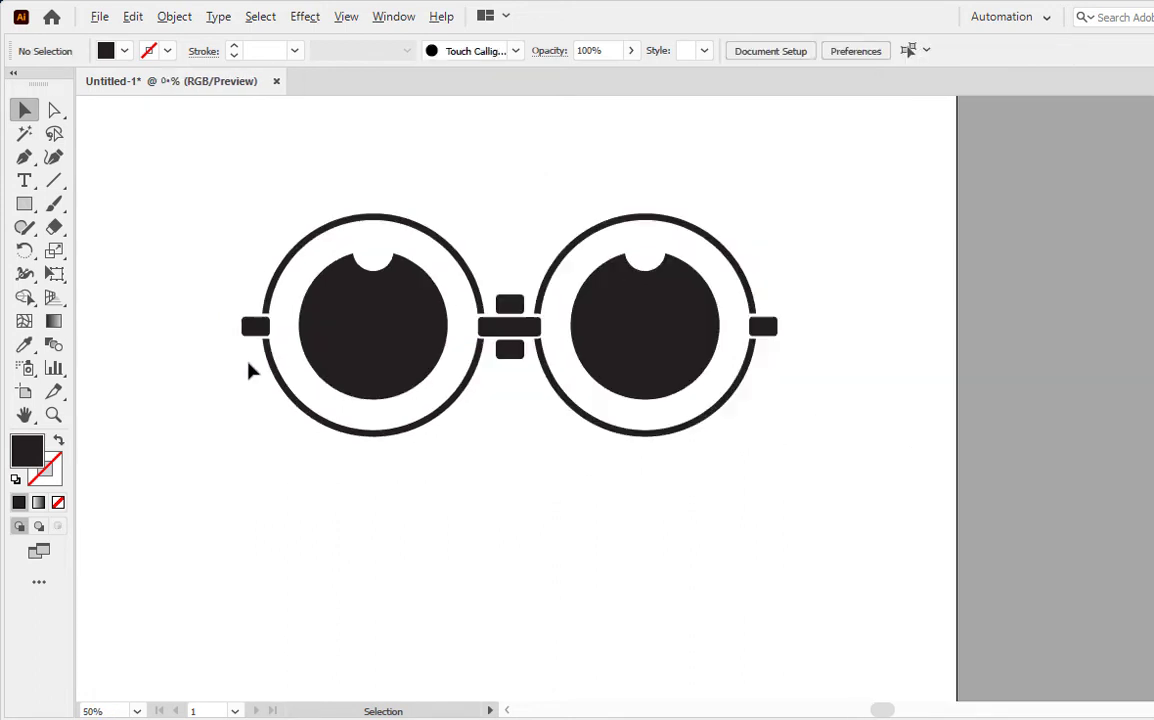
# Group the glasses pieces and centre them horizontally and vertically on the artboard.
pyautogui.moveTo(200, 195); pyautogui.dragTo(721, 425)
pyautogui.hotkey('ctrl', '-')
pyautogui.hotkey('ctrl', '-')
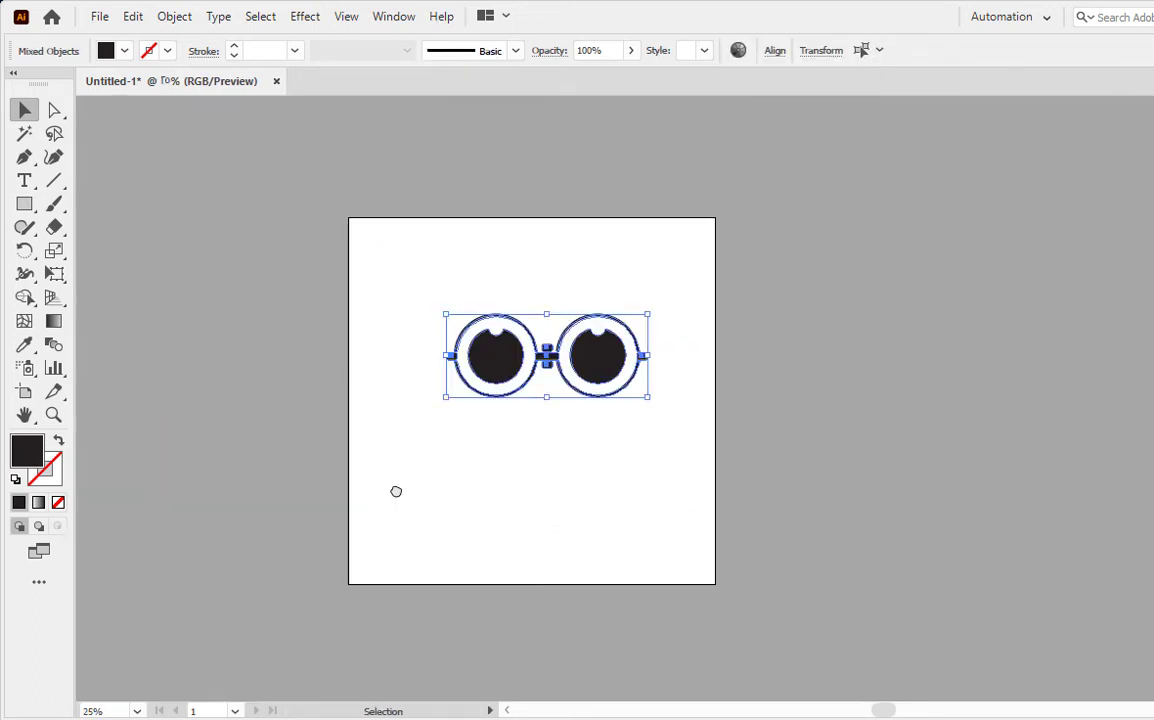
pyautogui.moveTo(394, 489)
pyautogui.mouseDown()
pyautogui.moveTo(438, 489)
pyautogui.moveTo(400, 478)
pyautogui.mouseUp()
pyautogui.hotkey('ctrl', 'g')
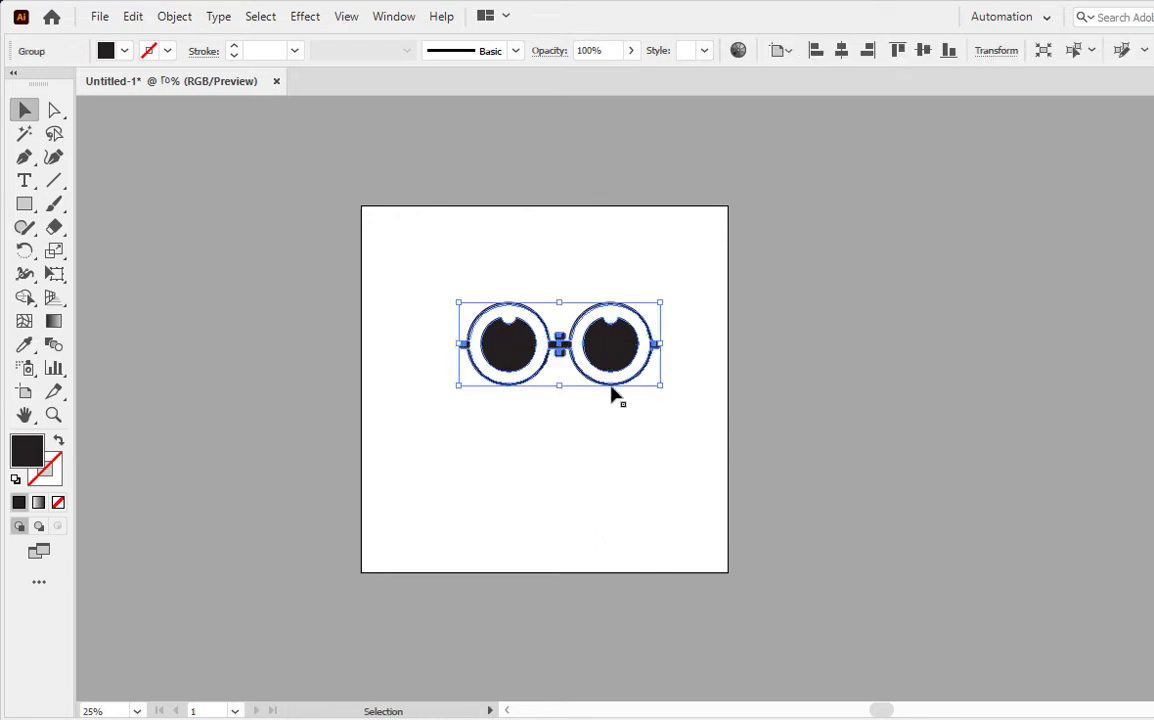
pyautogui.click(841, 50)
pyautogui.click(923, 50)
# Move the glasses group up toward the top of the artboard.
pyautogui.click(664, 346)
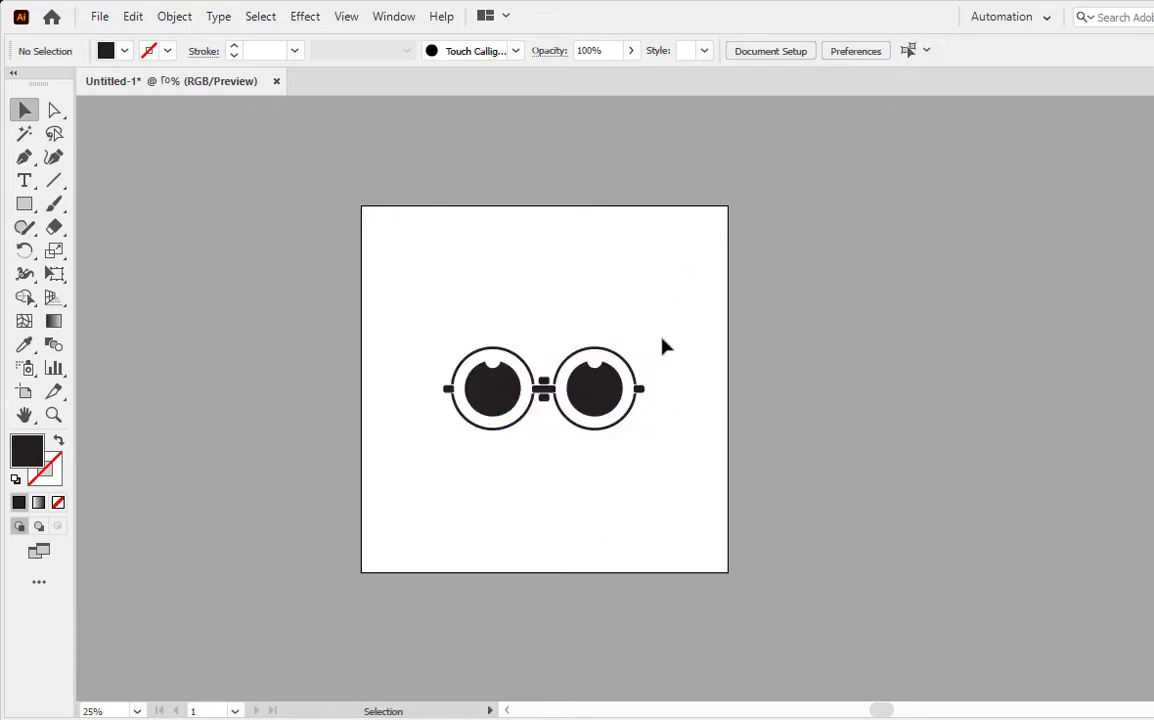
pyautogui.moveTo(594, 402); pyautogui.dragTo(580, 318)
pyautogui.click(598, 450)
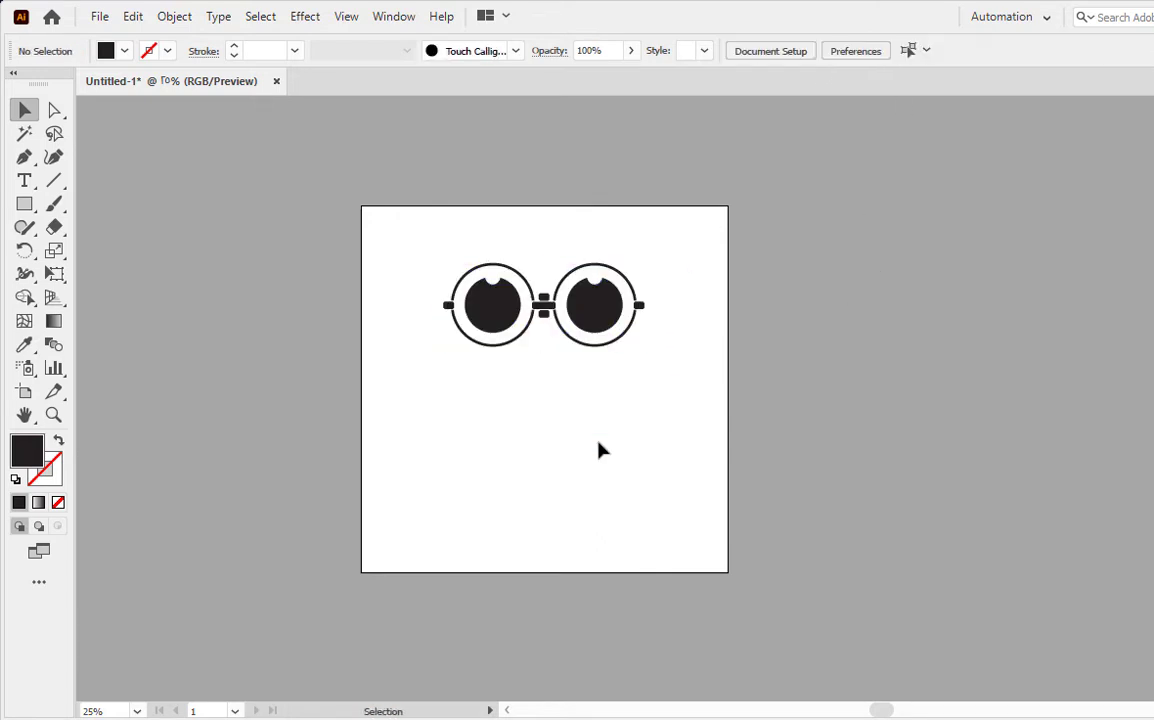
pyautogui.hotkey('ctrl', '0')
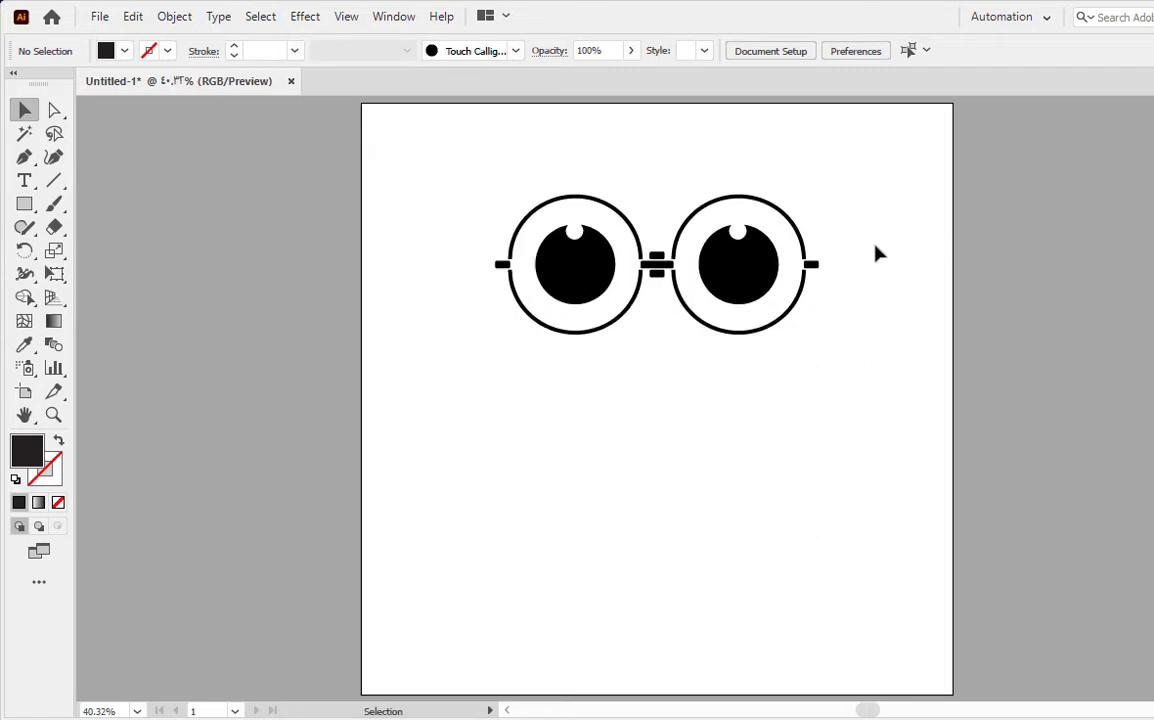
pyautogui.moveTo(878, 203); pyautogui.dragTo(455, 360)
pyautogui.click(285, 338)
# Create a 72 pt text object below the glasses.
pyautogui.hotkey('ctrl', '-')
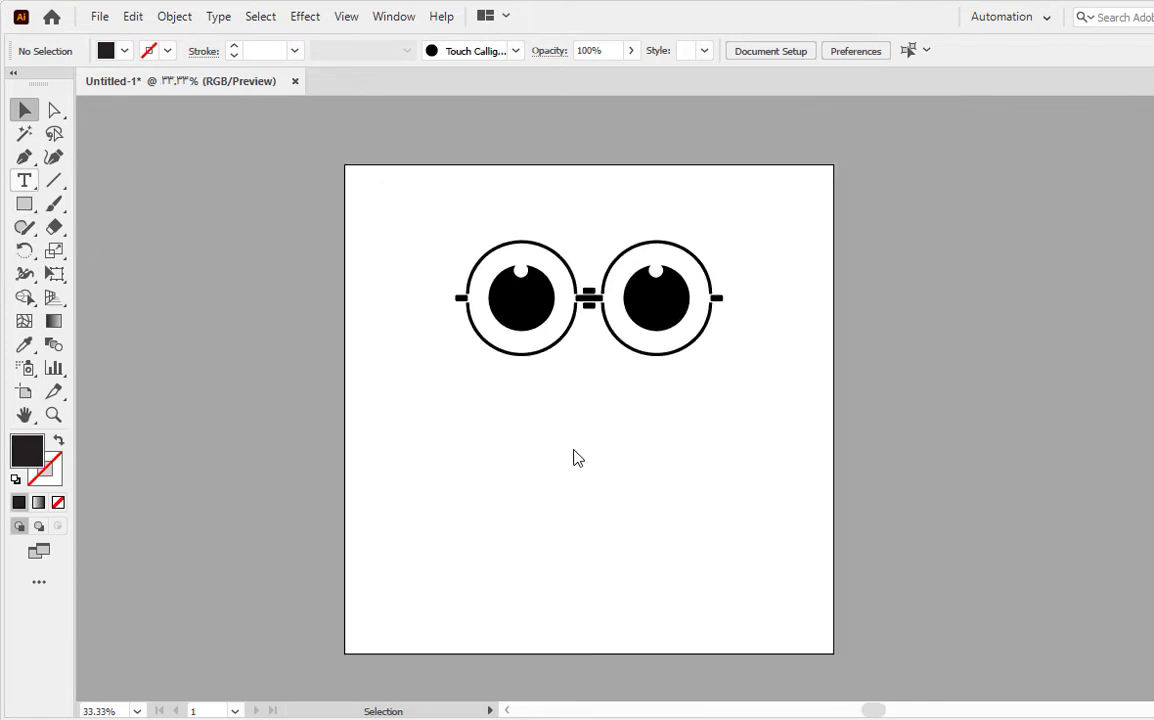
pyautogui.press('t')
pyautogui.click(566, 464)
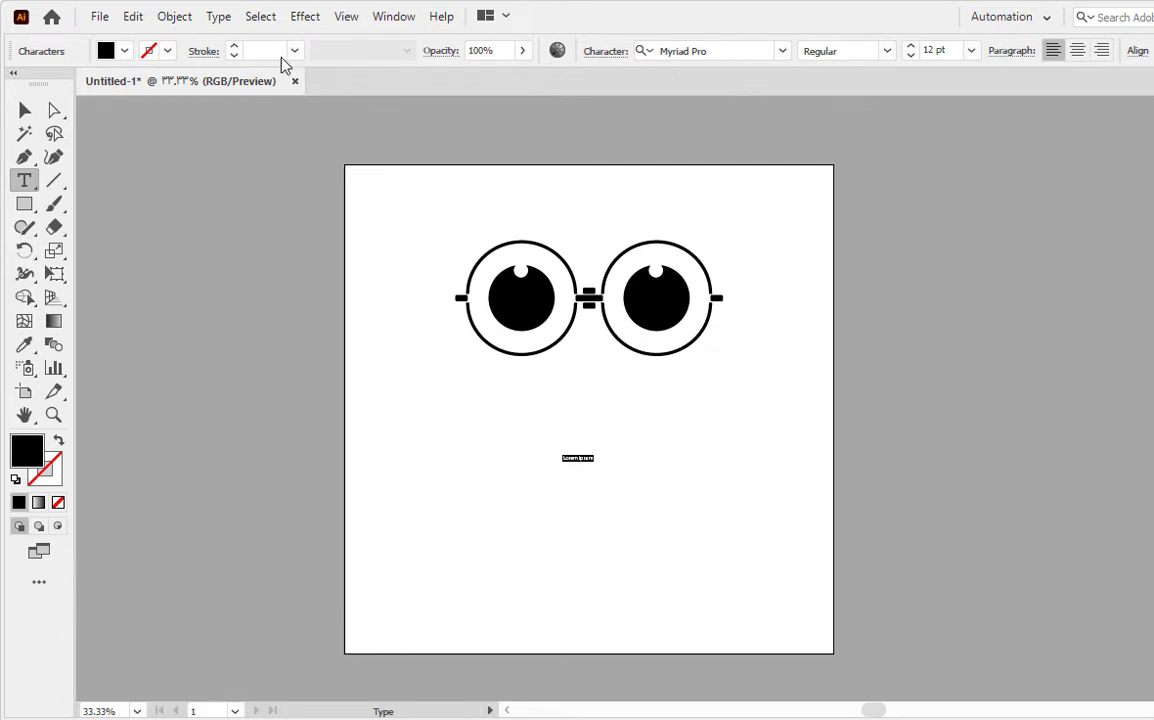
pyautogui.click(970, 50)
pyautogui.click(895, 361)
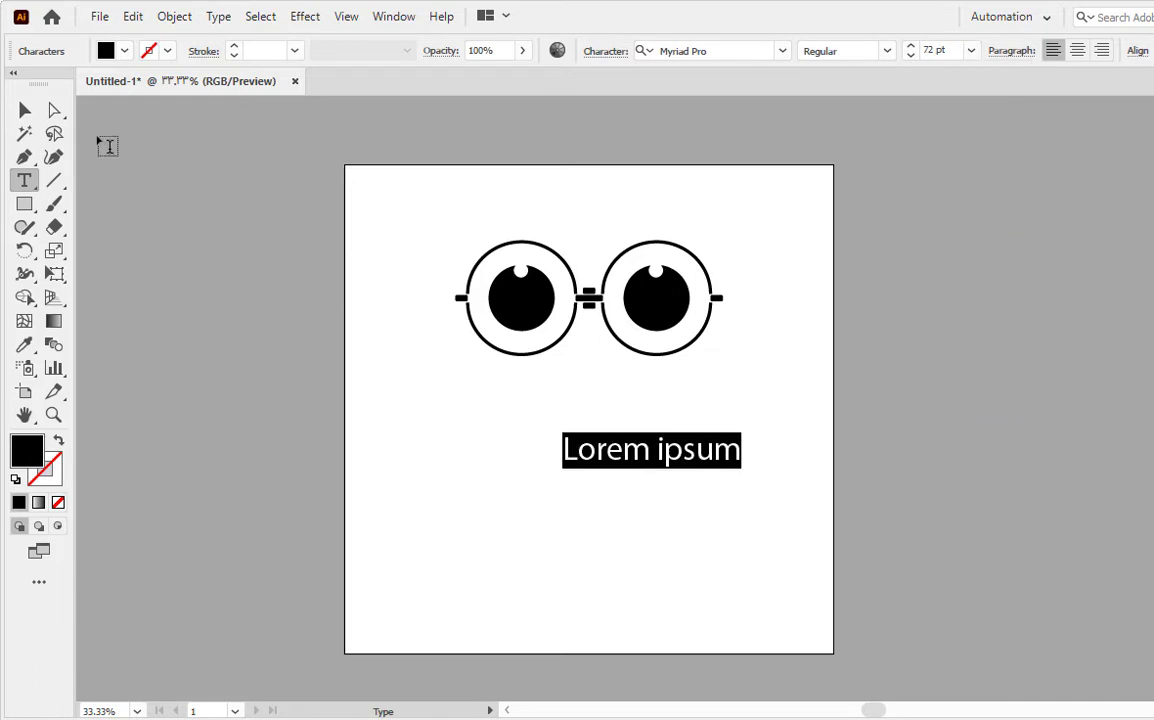
pyautogui.click(25, 110)
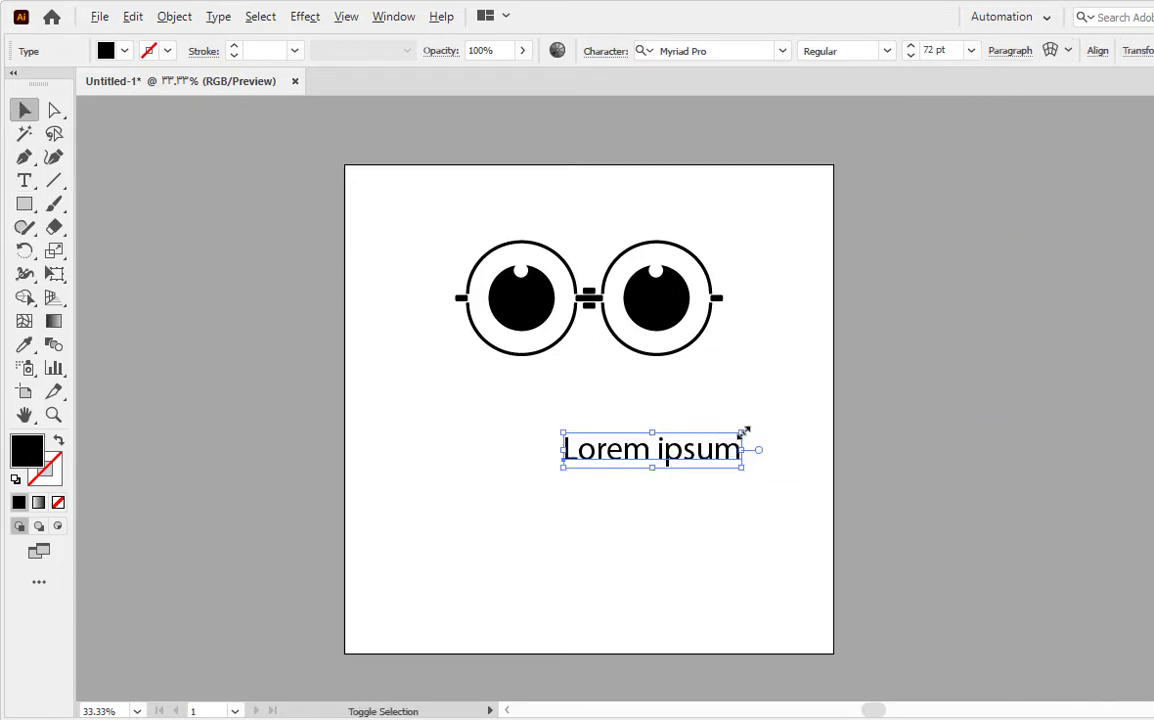
# Enlarge the text, place it under the glasses, and retype it as نور.
pyautogui.moveTo(744, 432); pyautogui.dragTo(765, 425)
pyautogui.moveTo(705, 452); pyautogui.dragTo(661, 430)
pyautogui.doubleClick(663, 435)
pyautogui.hotkey('ctrl', 'a')
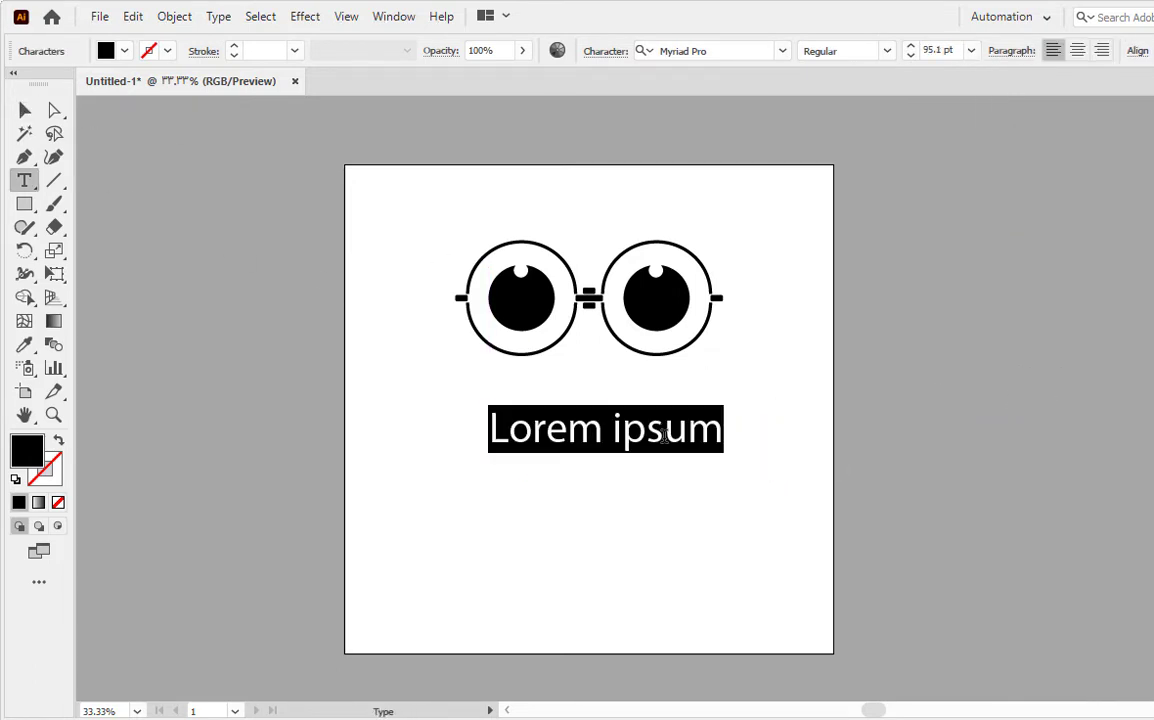
pyautogui.write('نور')
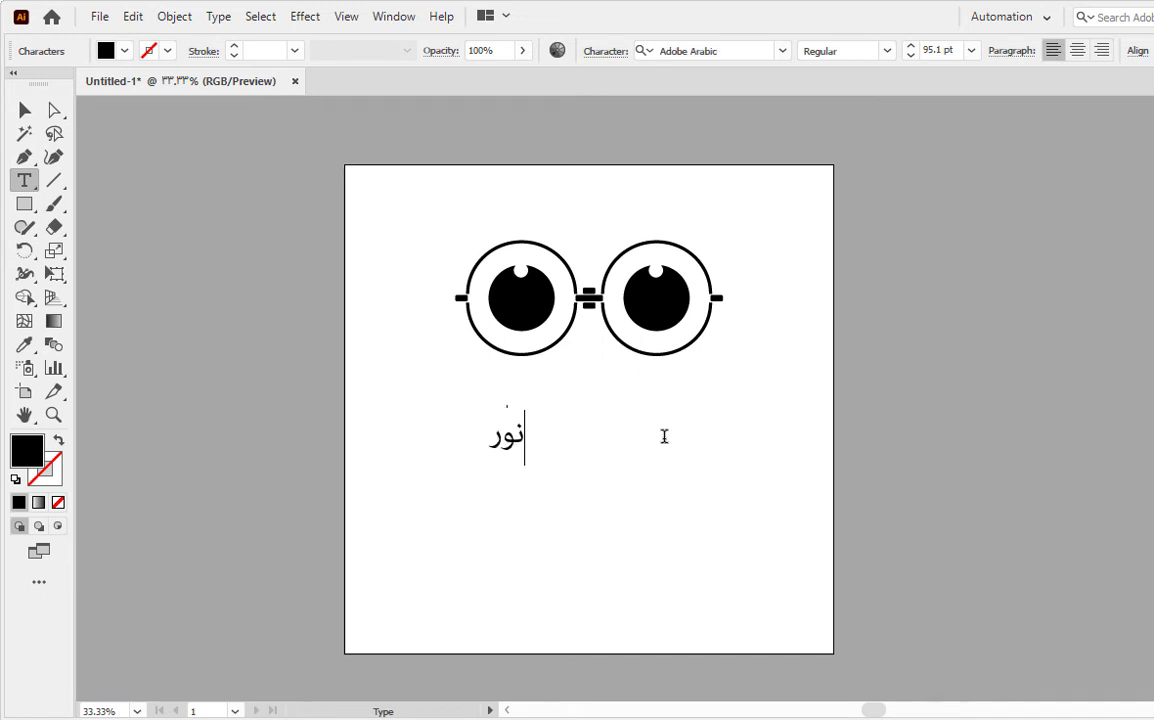
# Enlarge نور under the glasses and apply the favourite font Hacen Samra.
pyautogui.click(25, 110)
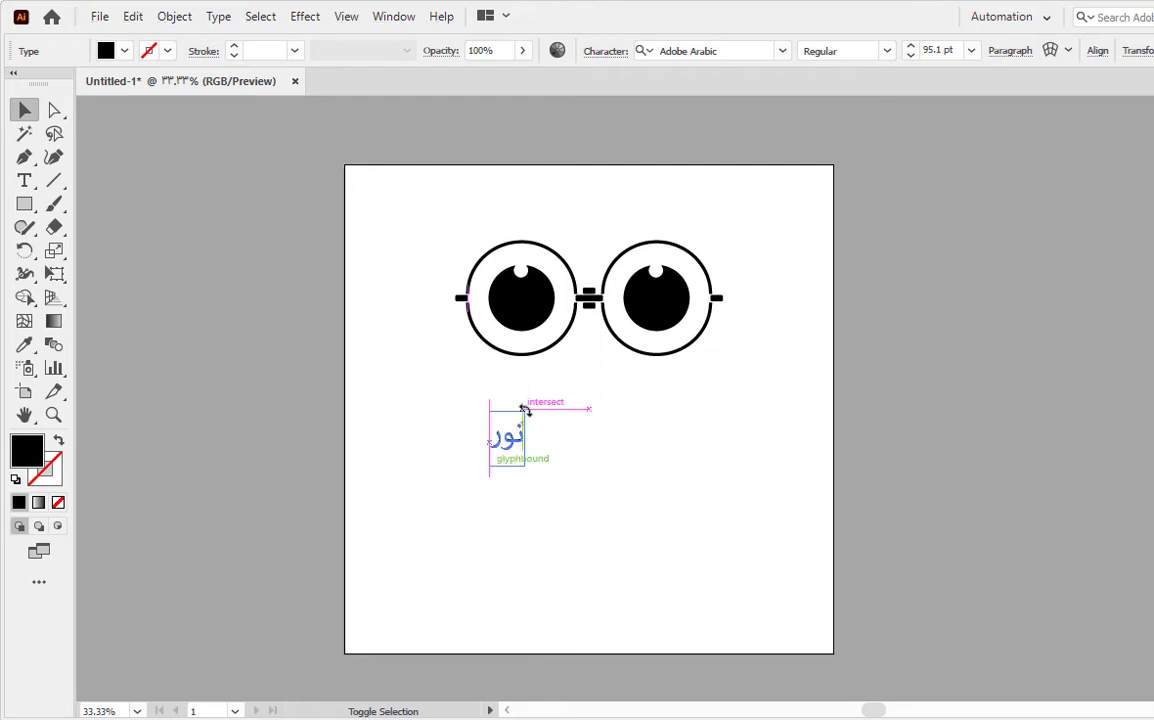
pyautogui.moveTo(525, 411); pyautogui.dragTo(539, 392)
pyautogui.moveTo(532, 441); pyautogui.dragTo(584, 416)
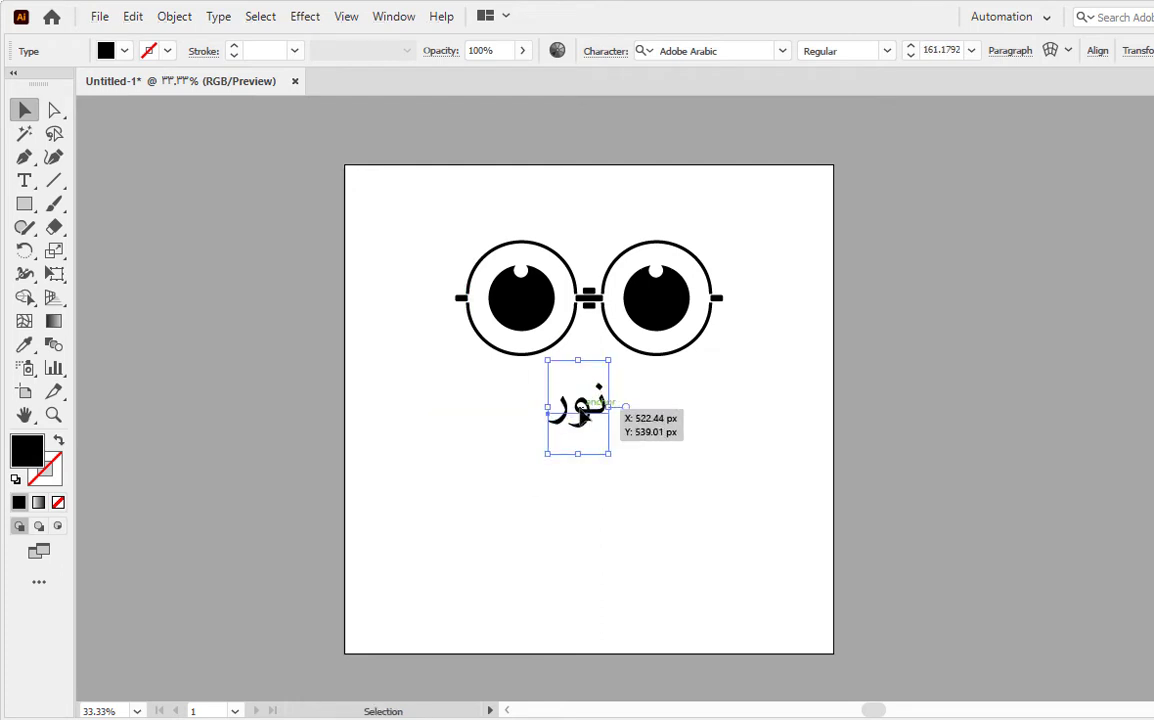
pyautogui.doubleClick(581, 410)
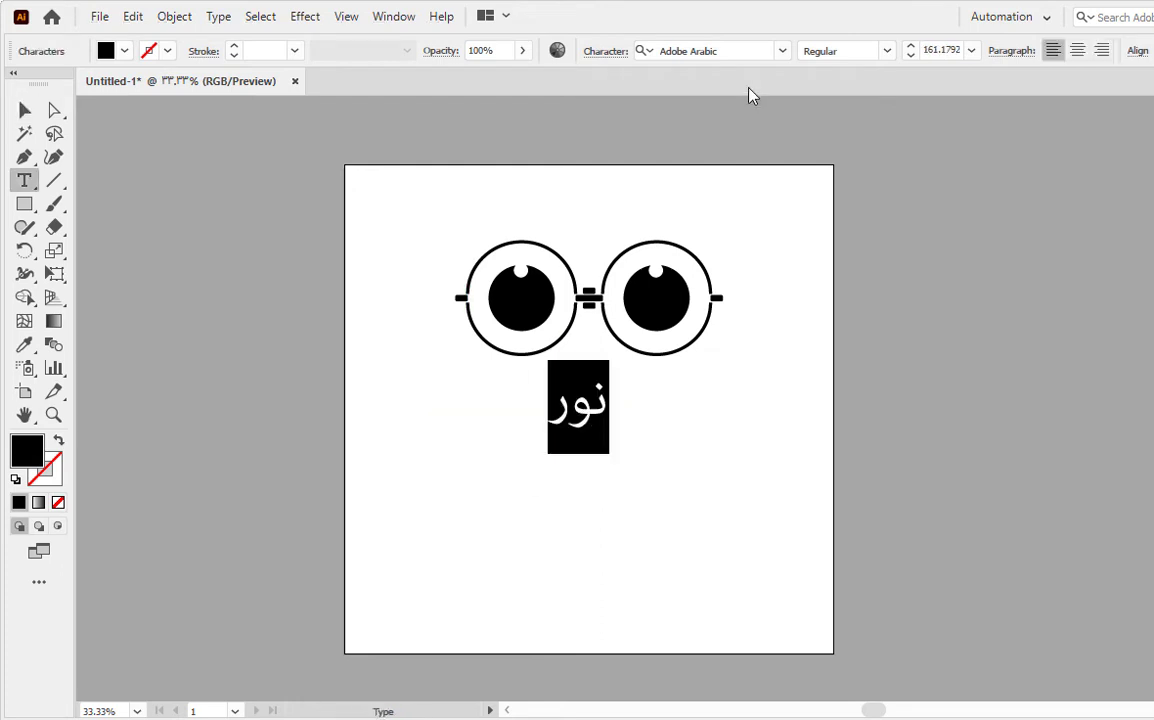
pyautogui.click(784, 51)
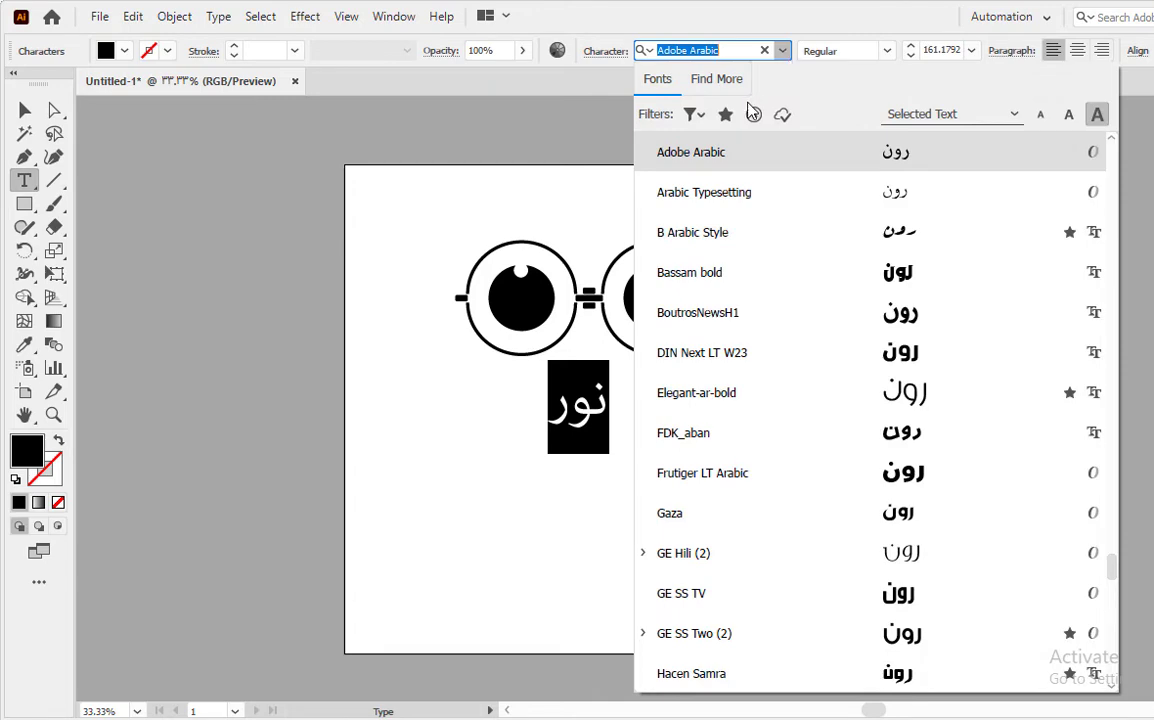
pyautogui.click(725, 116)
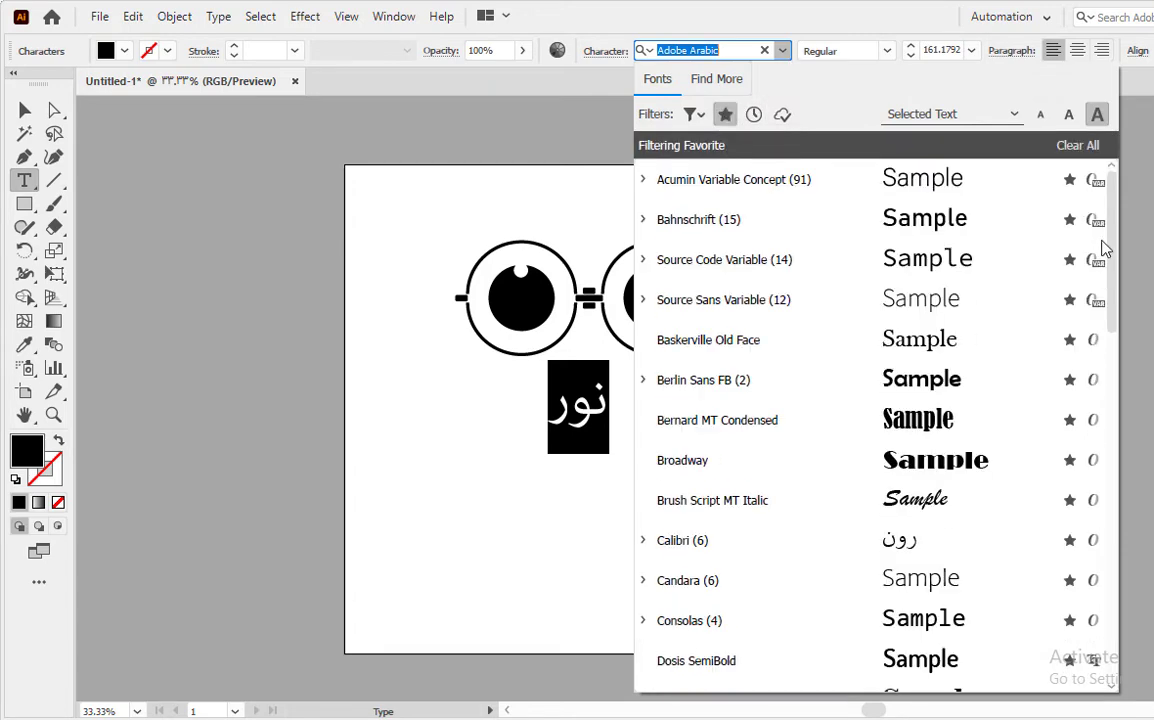
pyautogui.scroll(-15, 1110, 450)
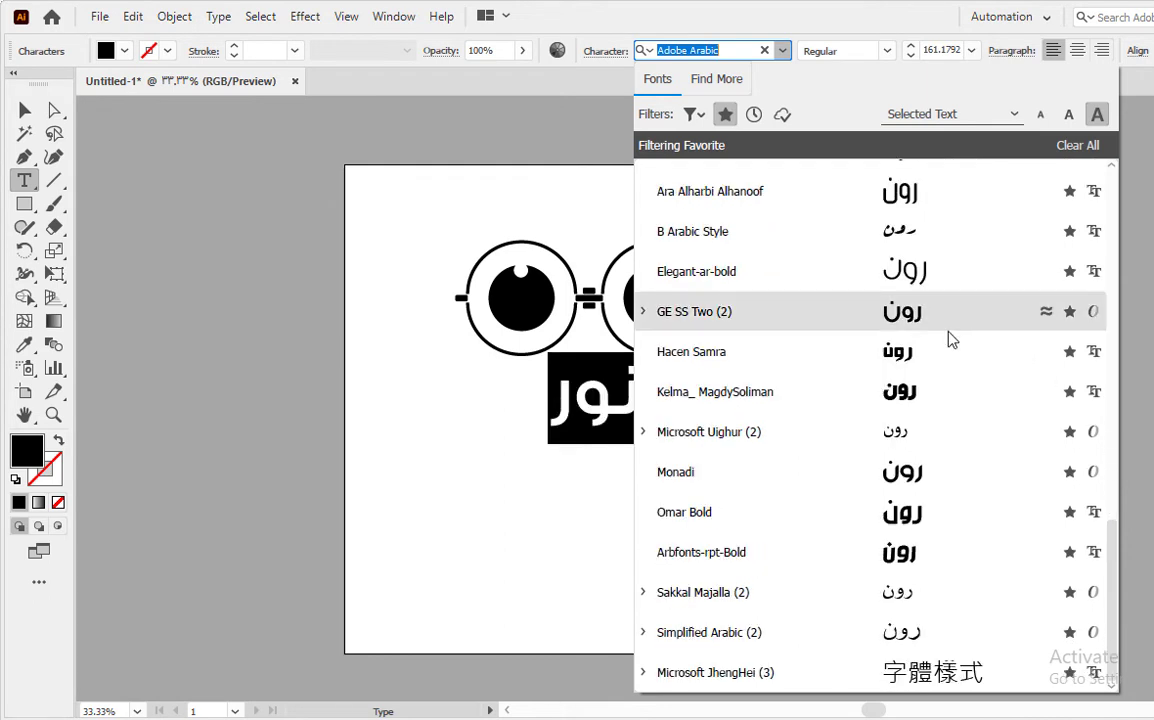
pyautogui.click(928, 356)
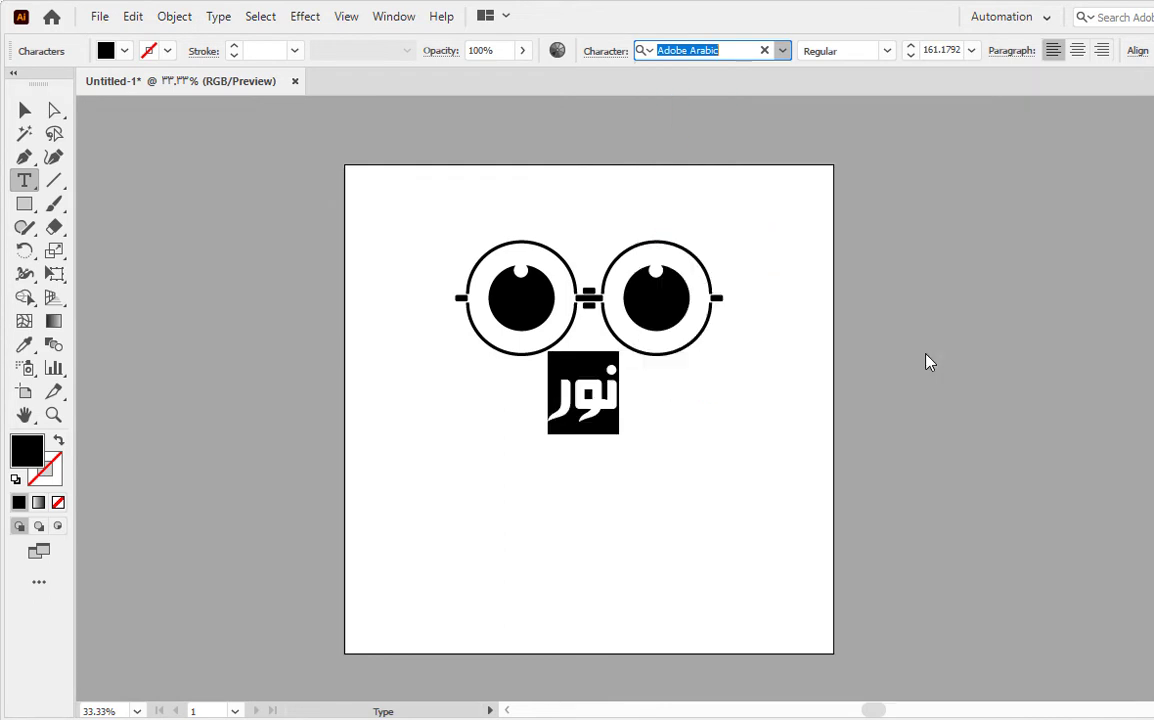
# Copy the word below and retype it as علي with inserted tatweel strokes.
pyautogui.click(25, 110)
pyautogui.moveTo(584, 405); pyautogui.dragTo(588, 500)
pyautogui.press('t')
pyautogui.doubleClick(588, 500)
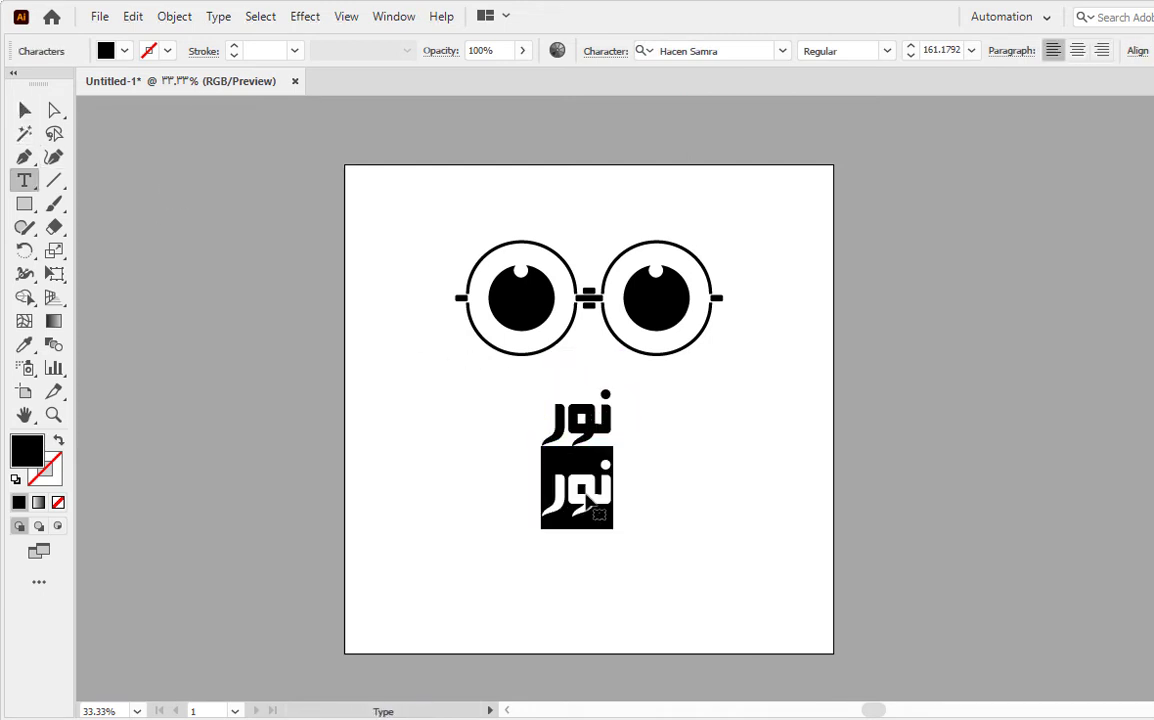
pyautogui.write('علي')
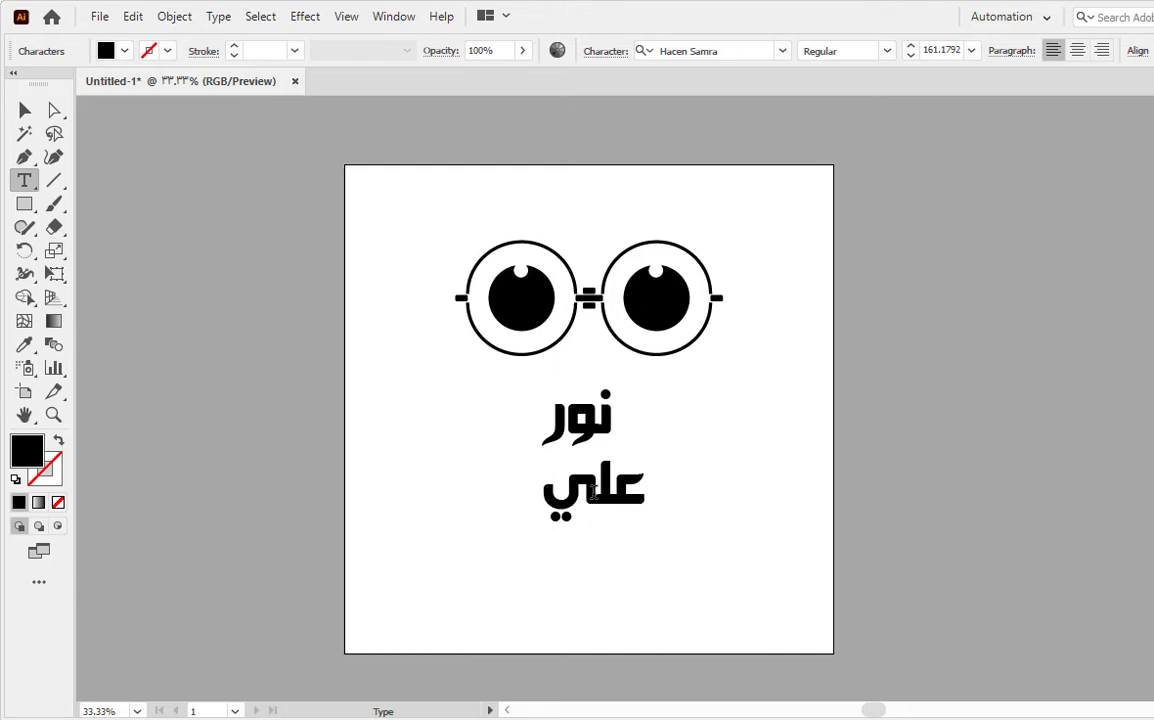
pyautogui.click(593, 490)
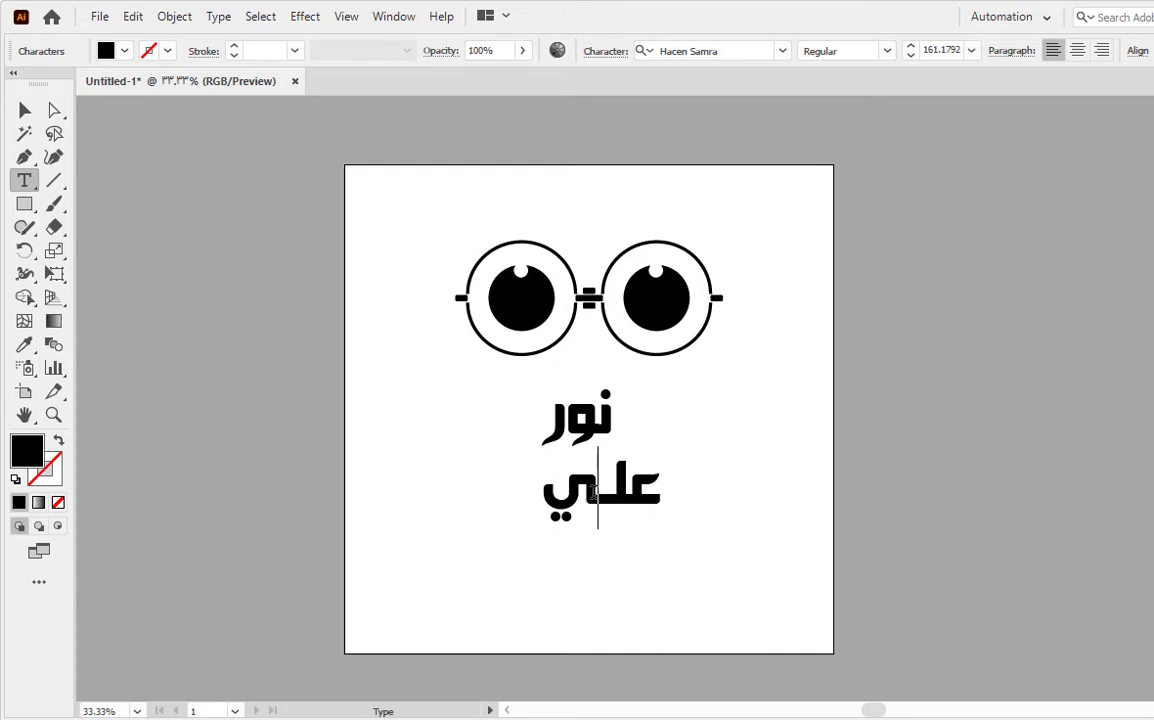
pyautogui.write('ـــــــــ')
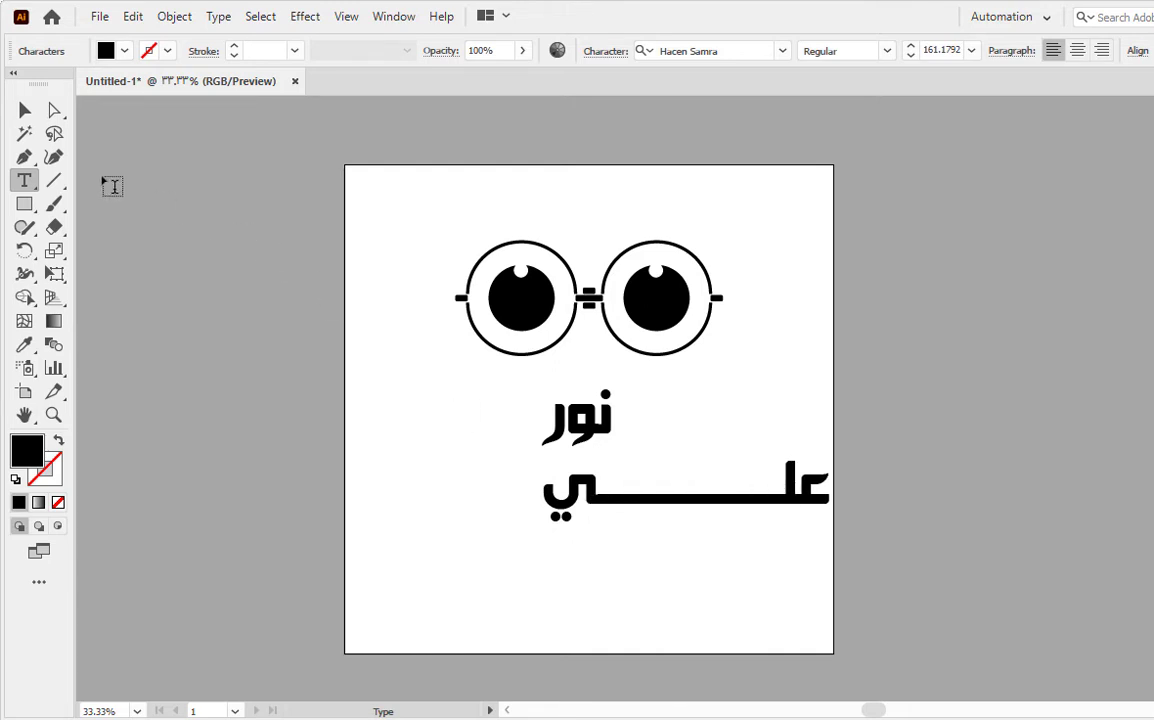
# Shift علي about 100 px left and remove one tatweel to shorten it.
pyautogui.click(25, 110)
pyautogui.moveTo(807, 502); pyautogui.dragTo(700, 503)
pyautogui.press('t')
pyautogui.press('BackSpace')
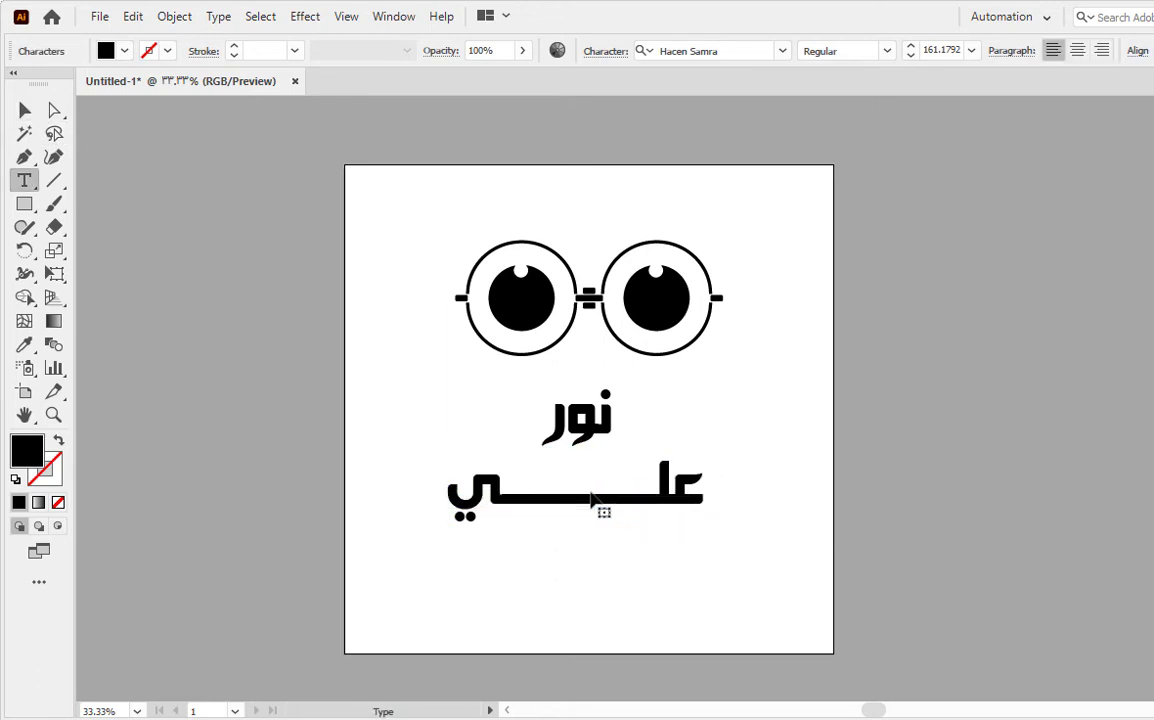
pyautogui.press('Escape')
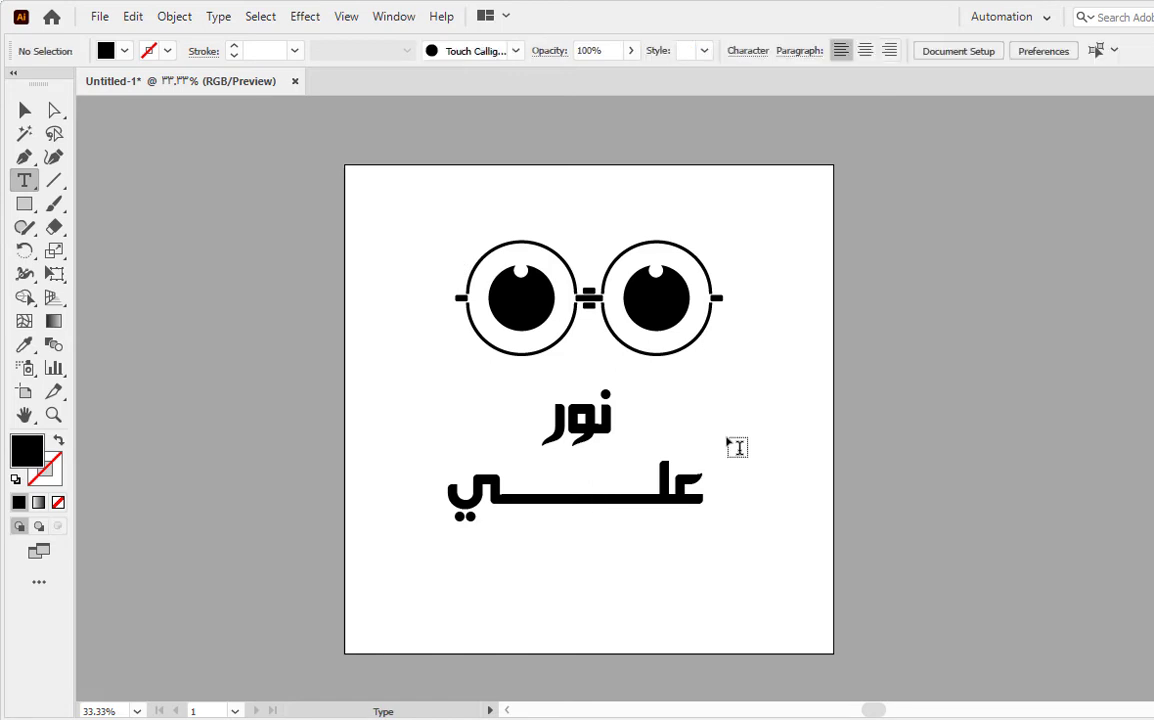
pyautogui.click(22, 113)
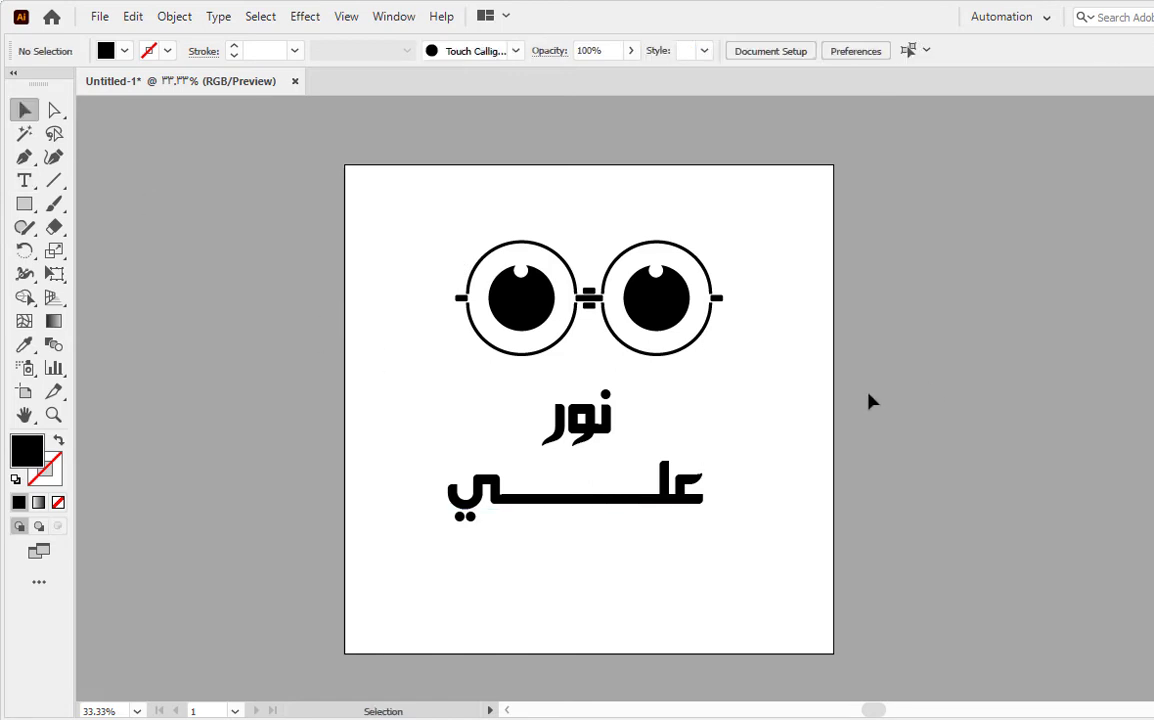
# Move علي up so نور sits on its kashida.
pyautogui.moveTo(671, 489); pyautogui.dragTo(678, 458)
pyautogui.click(706, 381)
pyautogui.moveTo(600, 447); pyautogui.dragTo(600, 490)
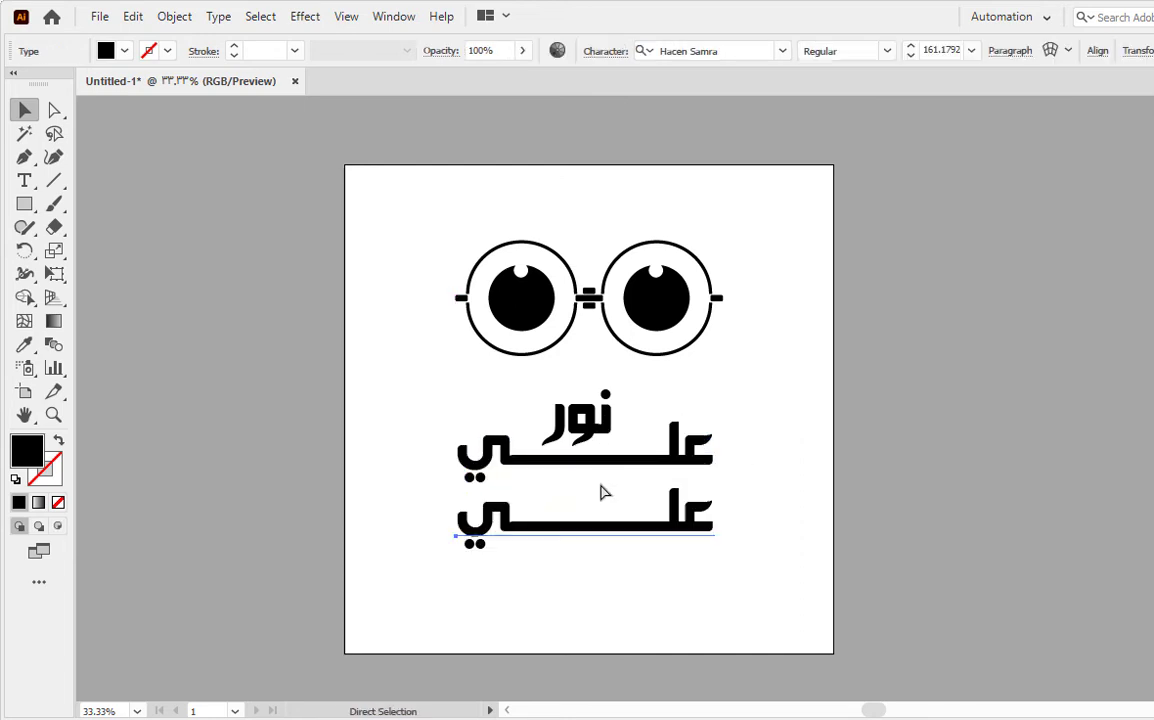
pyautogui.hotkey('ctrl', 'z')
pyautogui.click(788, 365)
pyautogui.click(598, 422)
pyautogui.moveTo(612, 422); pyautogui.dragTo(618, 510)
pyautogui.hotkey('ctrl', 'z')
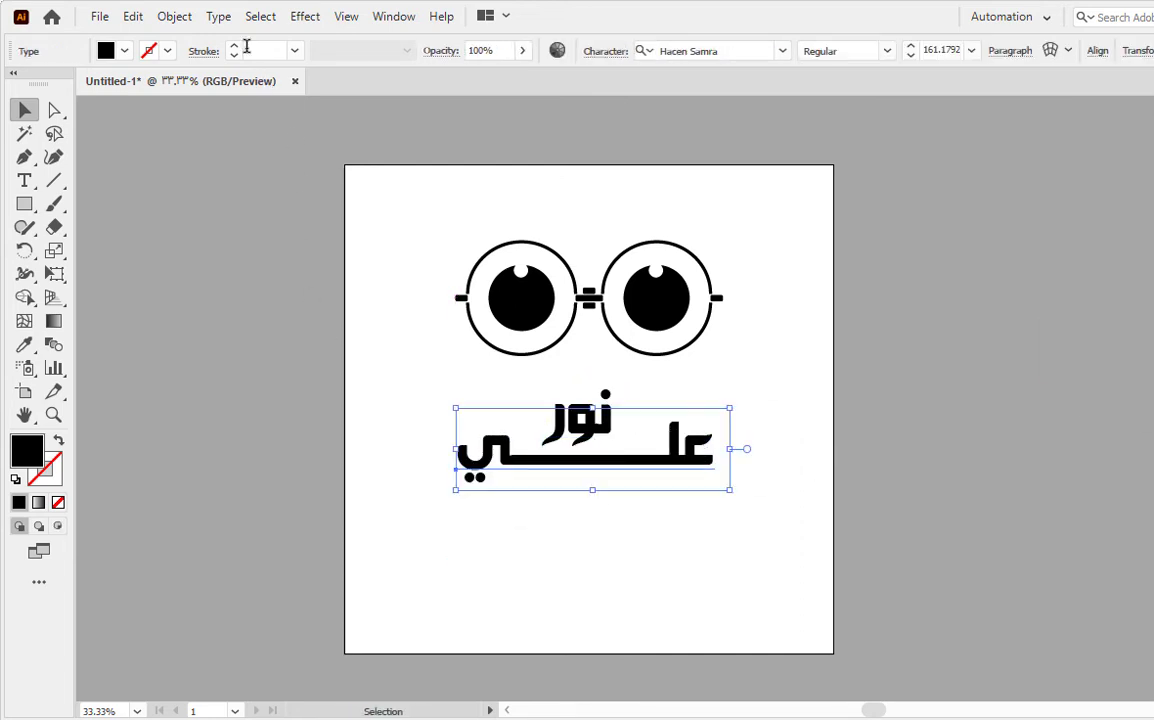
# Expand علي into shapes via Object > Expand, then copy نور down below it.
pyautogui.click(173, 17)
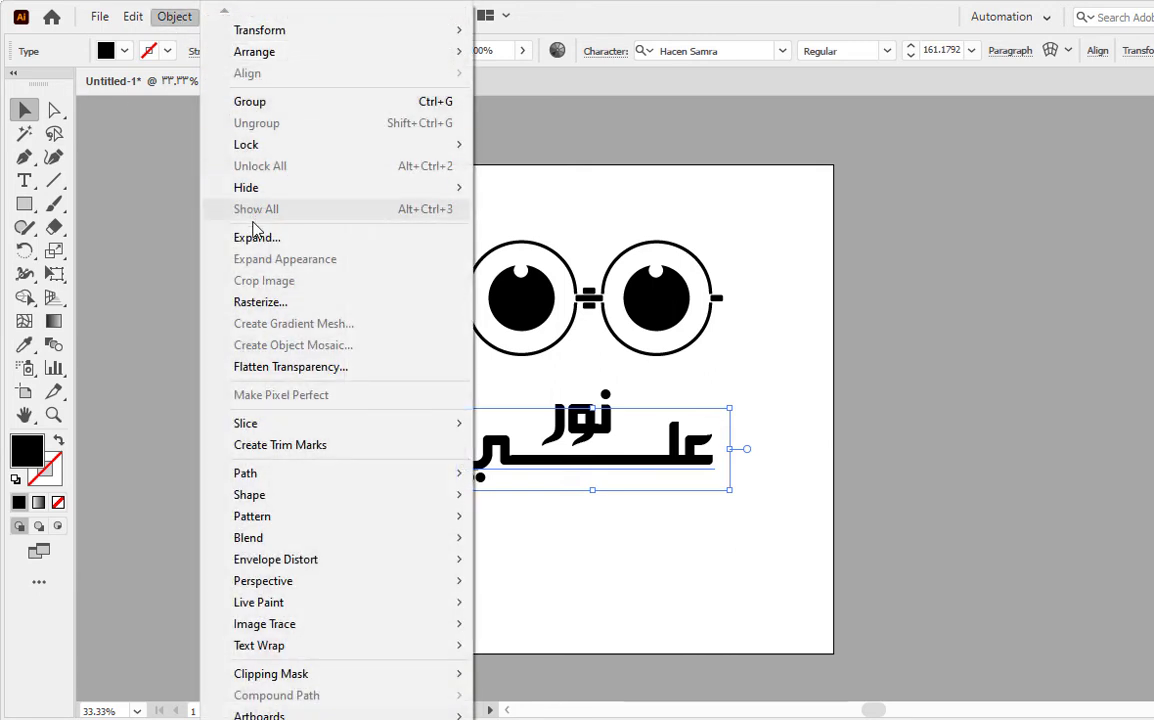
pyautogui.click(258, 237)
pyautogui.click(655, 474)
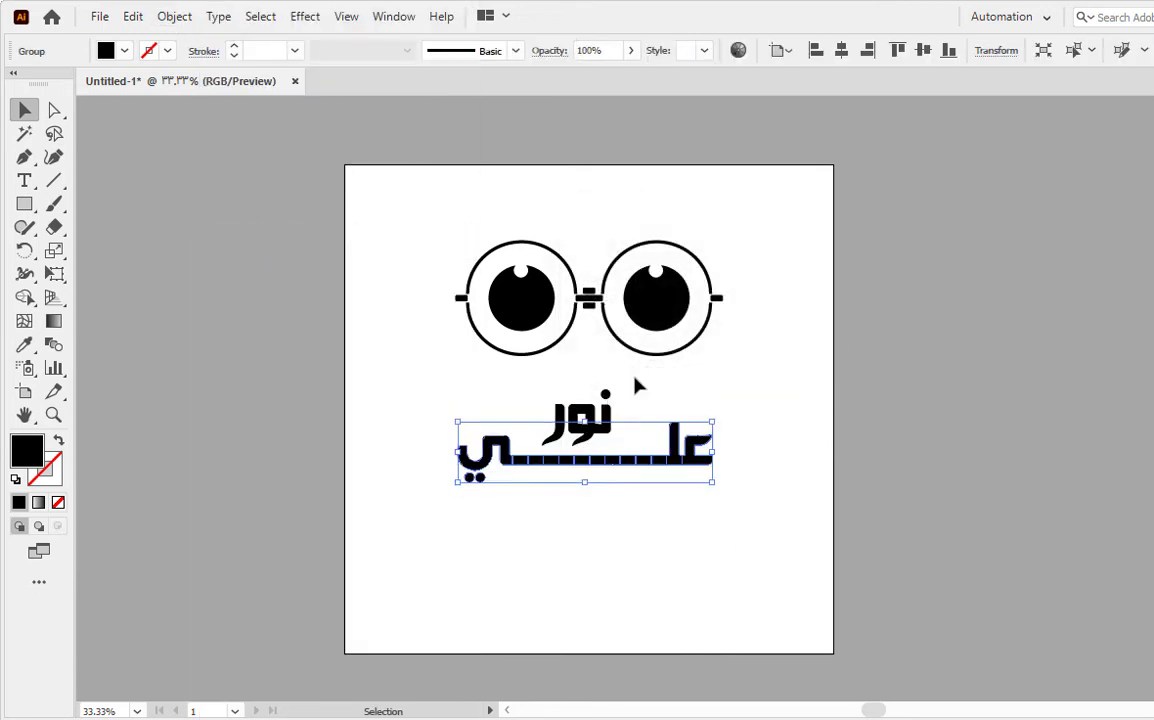
pyautogui.click(639, 386)
pyautogui.click(612, 456)
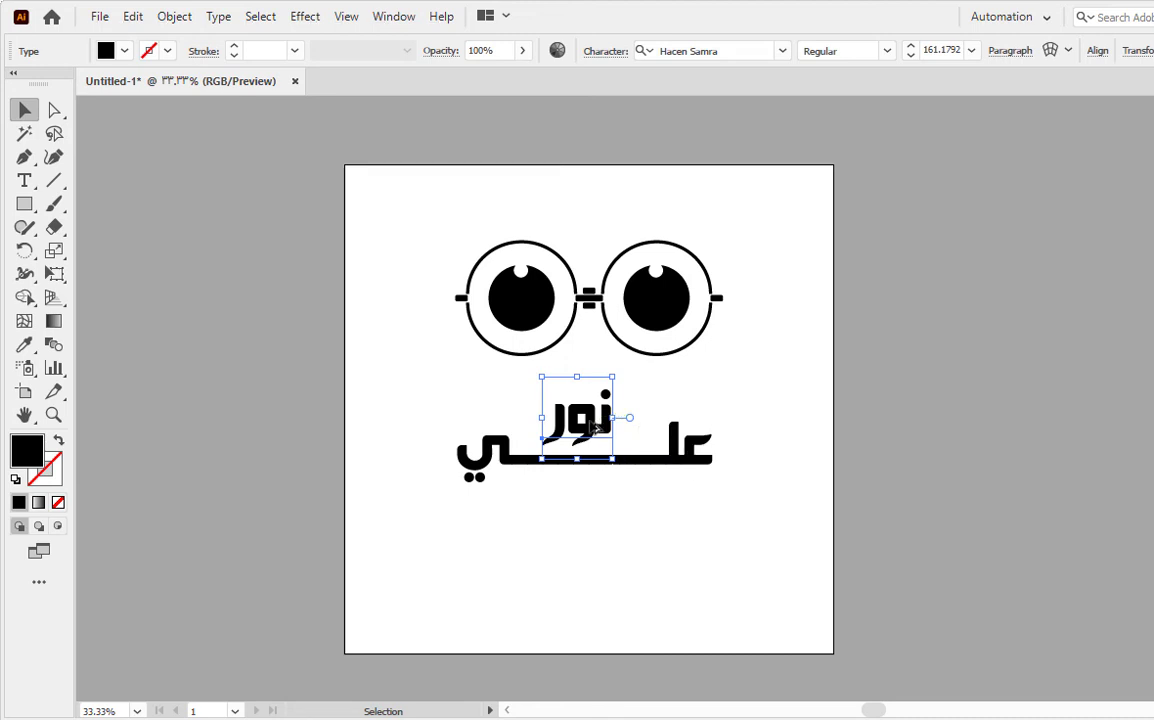
pyautogui.moveTo(605, 422); pyautogui.dragTo(603, 515)
# Unite the expanded علي pieces into one shape with Pathfinder.
pyautogui.hotkey('ctrl', '1')
pyautogui.hotkey('ctrl', 'shift', 'a')
pyautogui.click(617, 470)
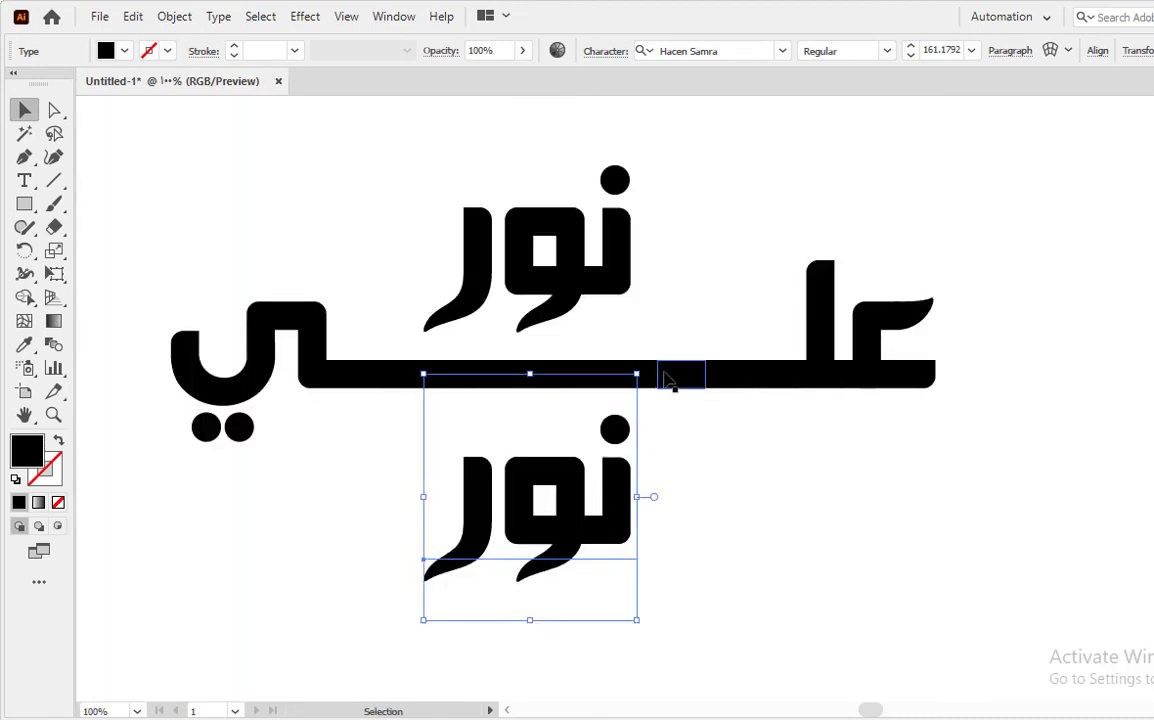
pyautogui.click(665, 378)
pyautogui.hotkey('ctrl', 'shift', 'F9')
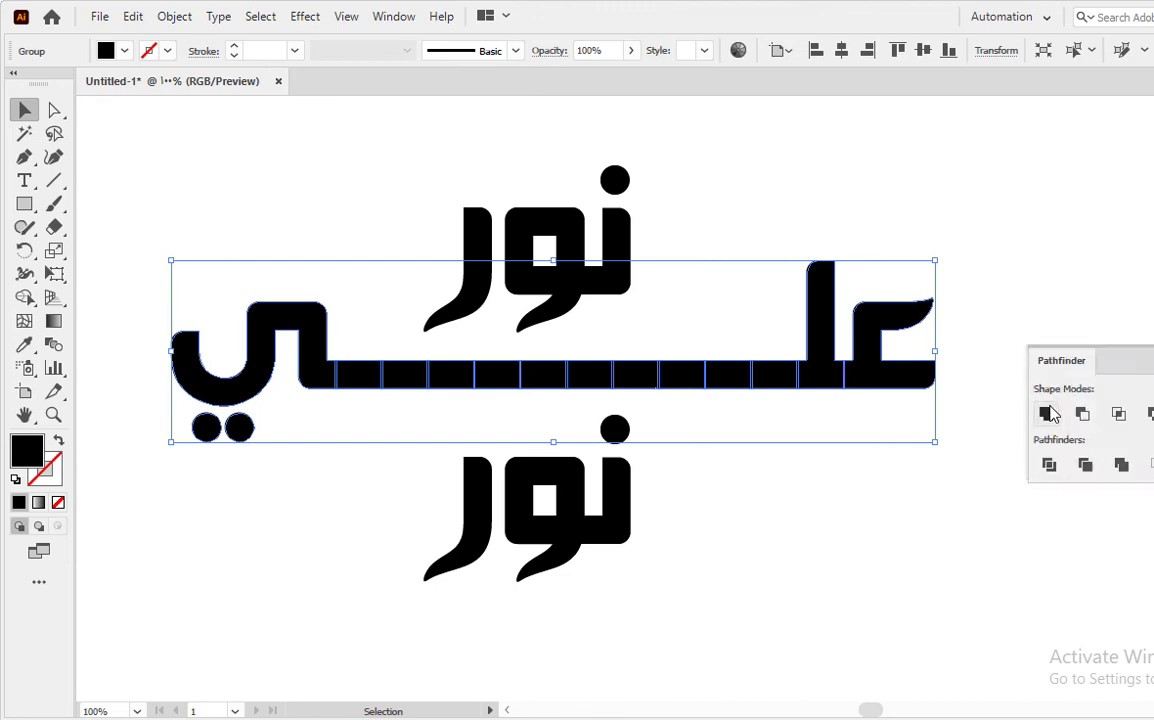
pyautogui.click(1047, 414)
pyautogui.hotkey('ctrl', 'shift', 'a')
# Convert the upper and lower نور texts to outlines with Create Outlines.
pyautogui.click(567, 276)
pyautogui.rightClick(567, 276)
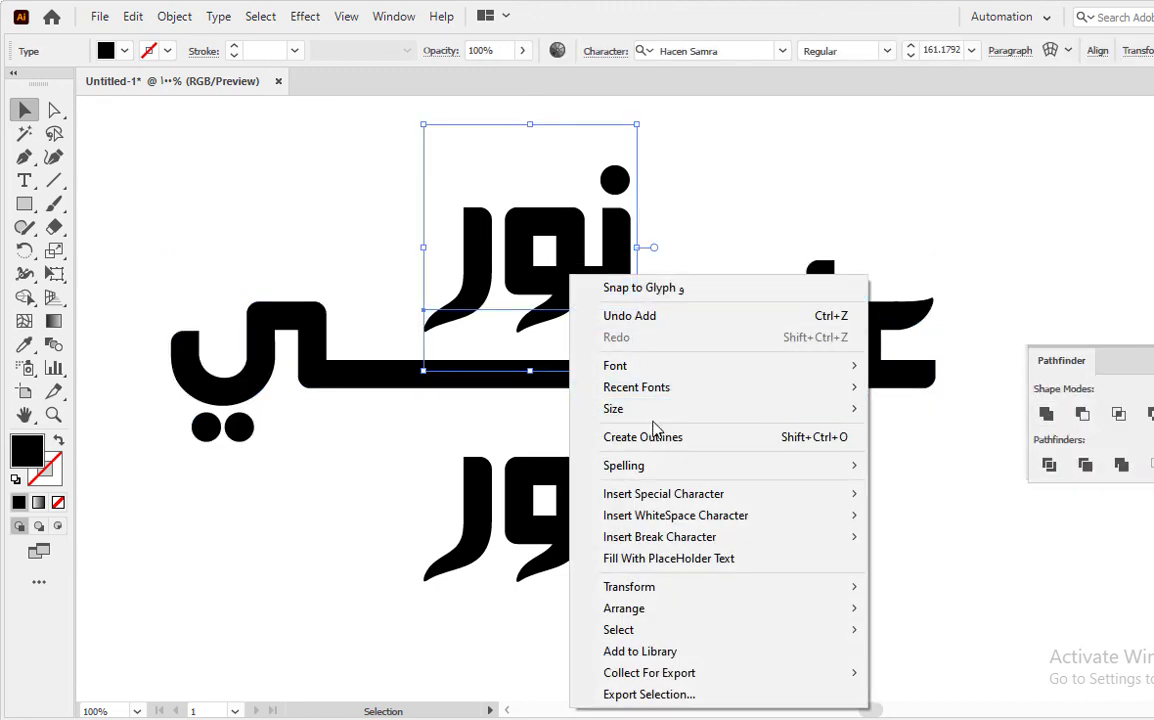
pyautogui.click(785, 437)
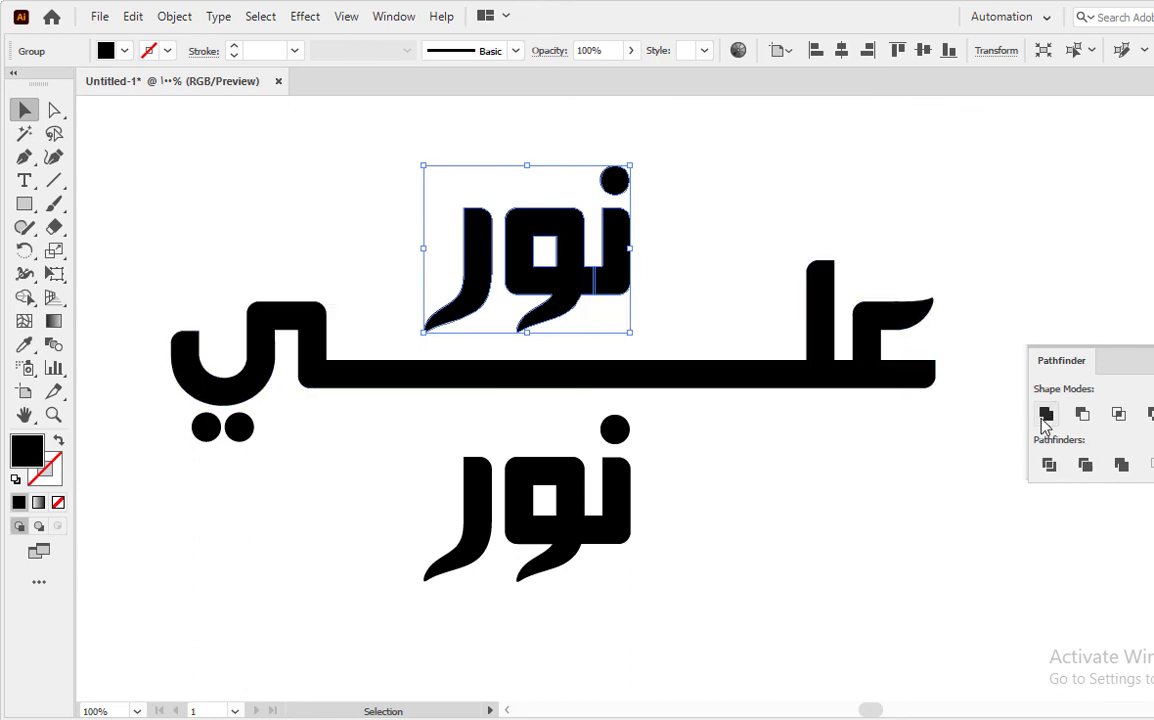
pyautogui.rightClick(631, 527)
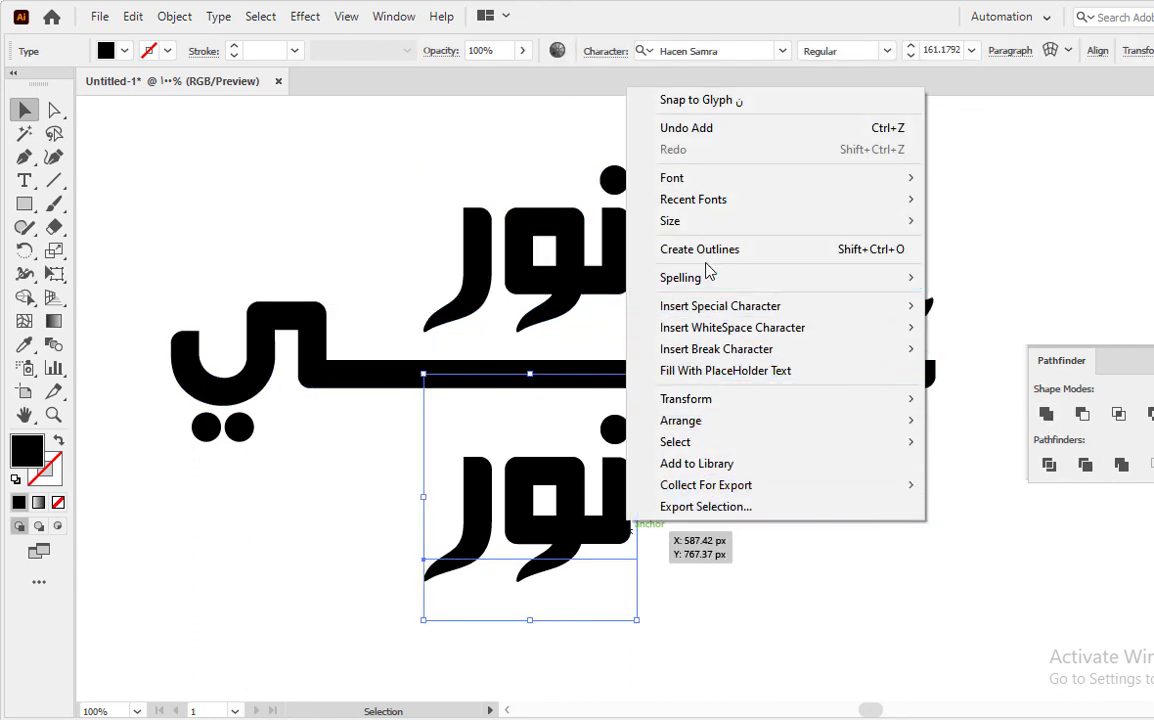
pyautogui.click(703, 250)
pyautogui.click(495, 404)
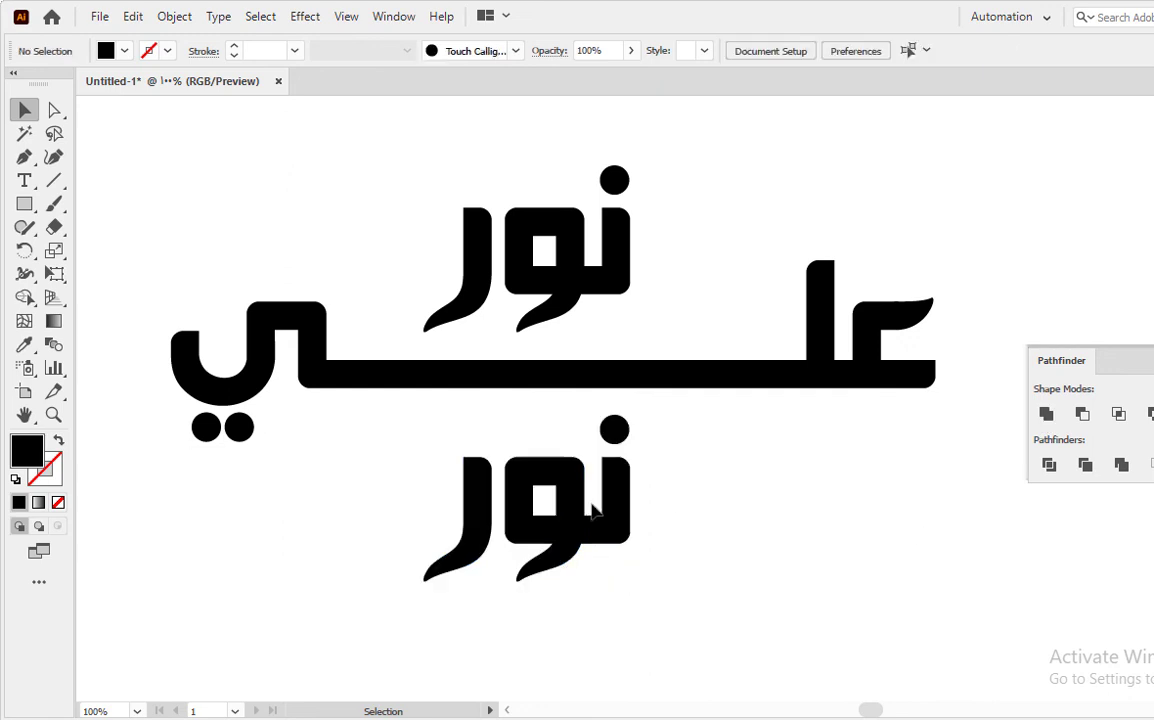
# Nudge the lower نور down and vertically distribute the three words by their centres.
pyautogui.click(562, 457)
pyautogui.moveTo(569, 476); pyautogui.dragTo(570, 501)
pyautogui.click(598, 290)
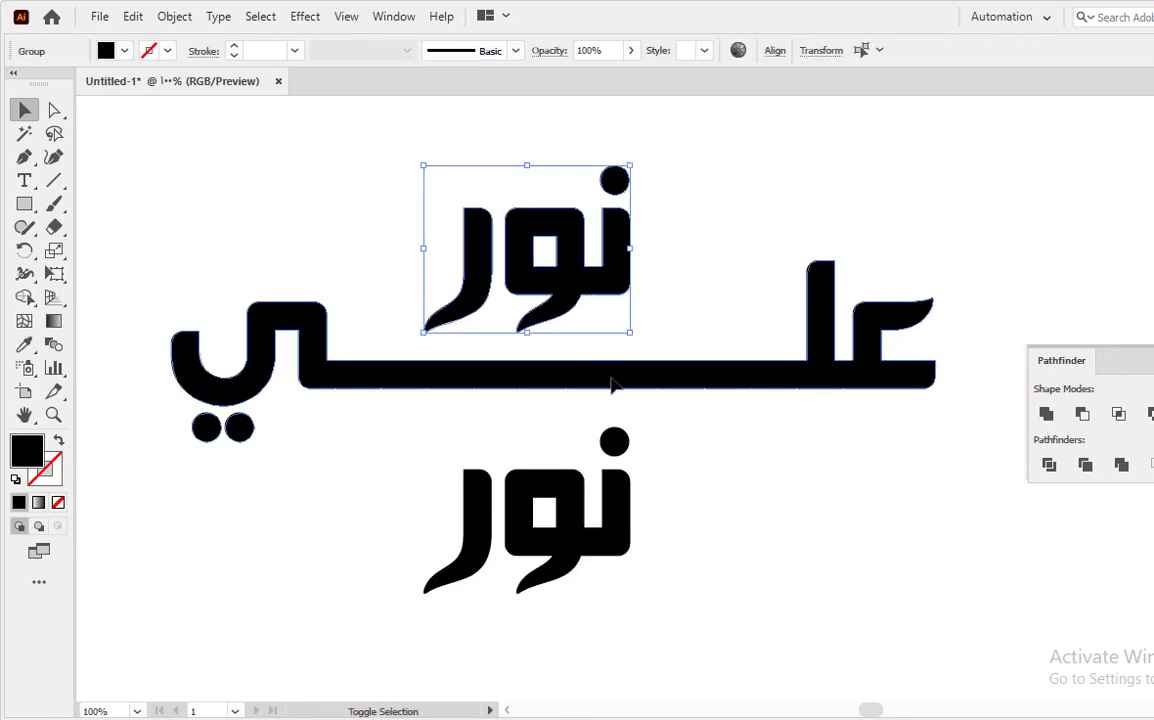
pyautogui.keyDown('shift'); pyautogui.click(611, 378); pyautogui.keyUp('shift')
pyautogui.moveTo(670, 136); pyautogui.dragTo(455, 640)
pyautogui.click(773, 51)
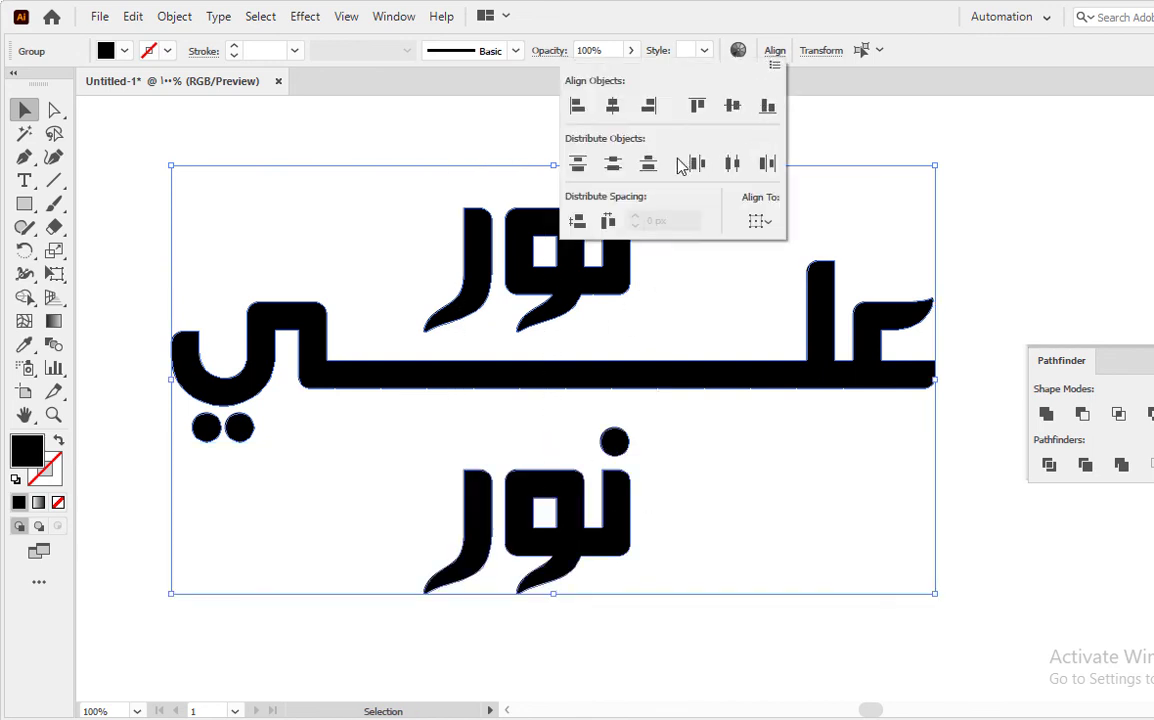
pyautogui.click(614, 165)
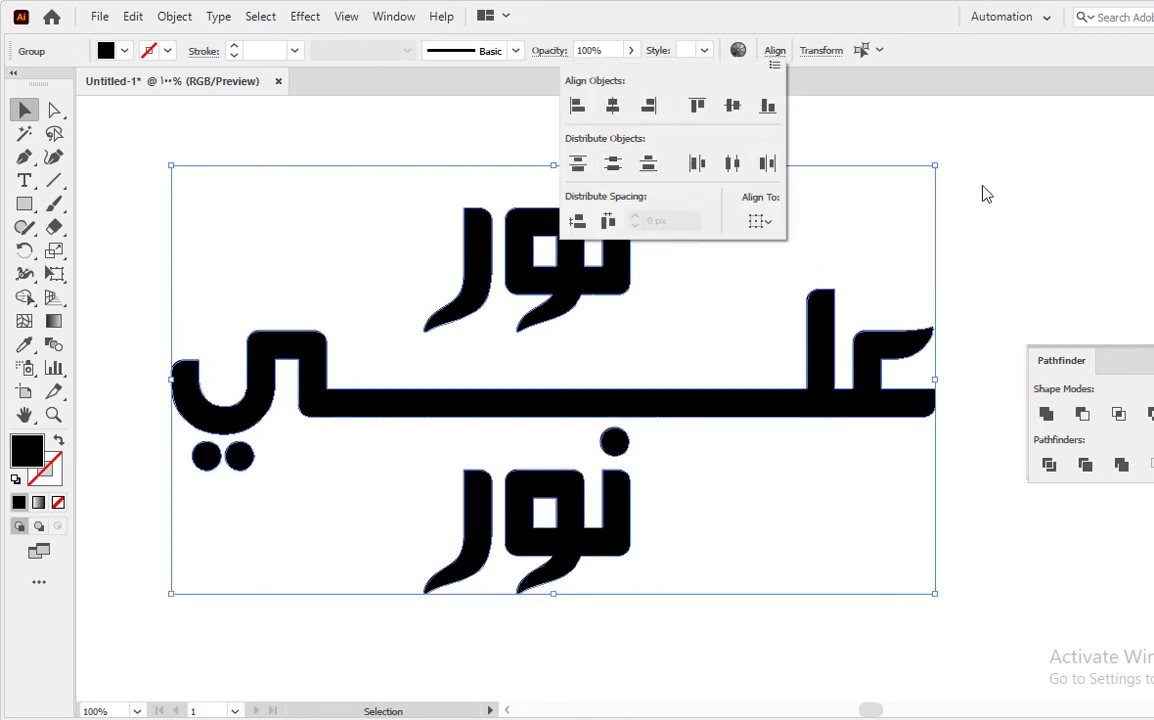
pyautogui.click(1090, 294)
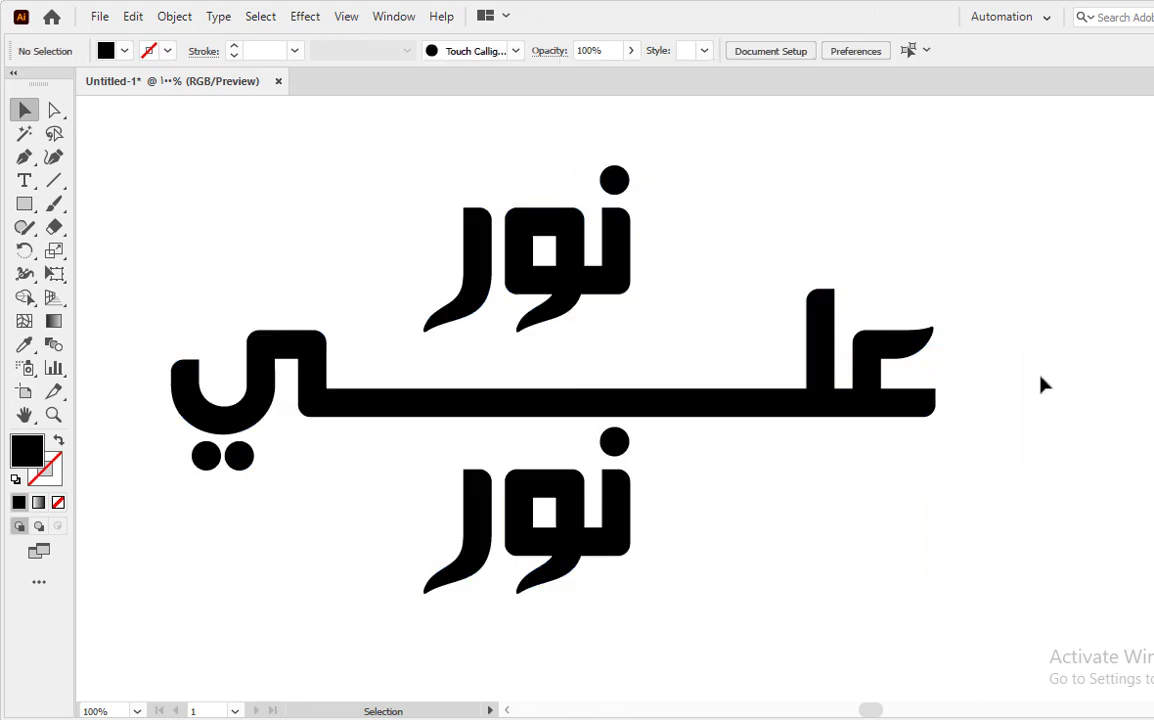
pyautogui.moveTo(994, 250); pyautogui.dragTo(325, 578)
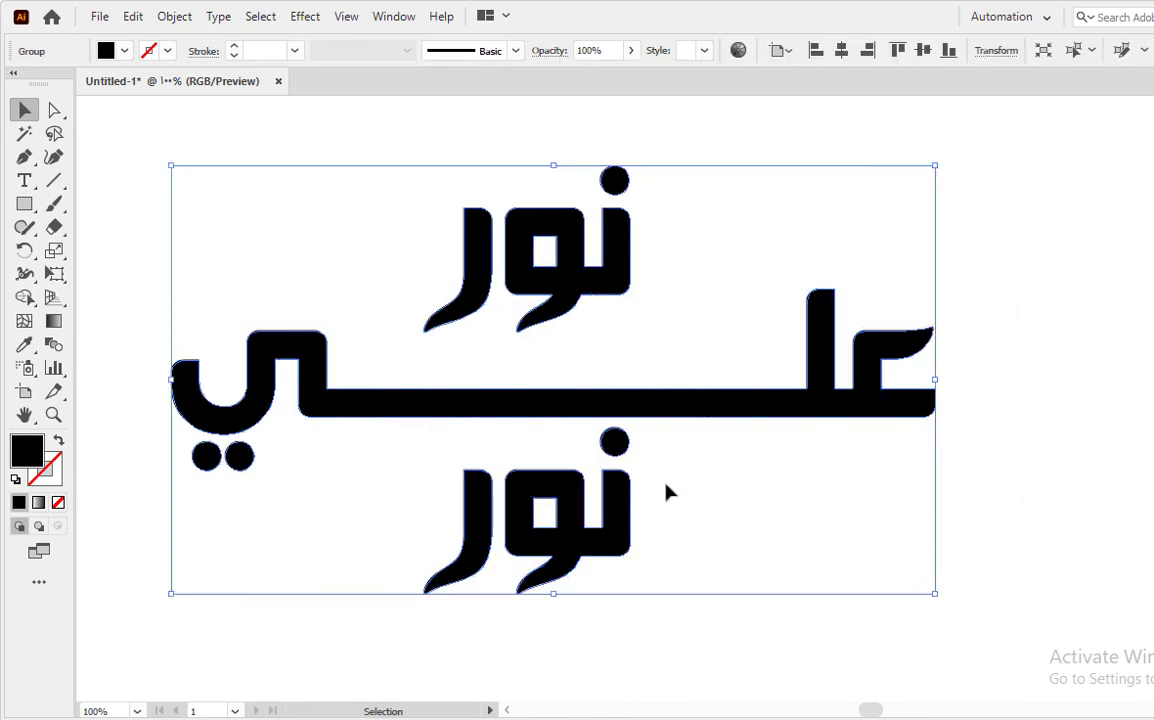
# Scale the lettering down and move it up just under the spectacles.
pyautogui.scroll(-2, 668, 489)
pyautogui.moveTo(805, 328); pyautogui.dragTo(740, 372)
pyautogui.click(740, 372)
pyautogui.moveTo(632, 440); pyautogui.dragTo(632, 358)
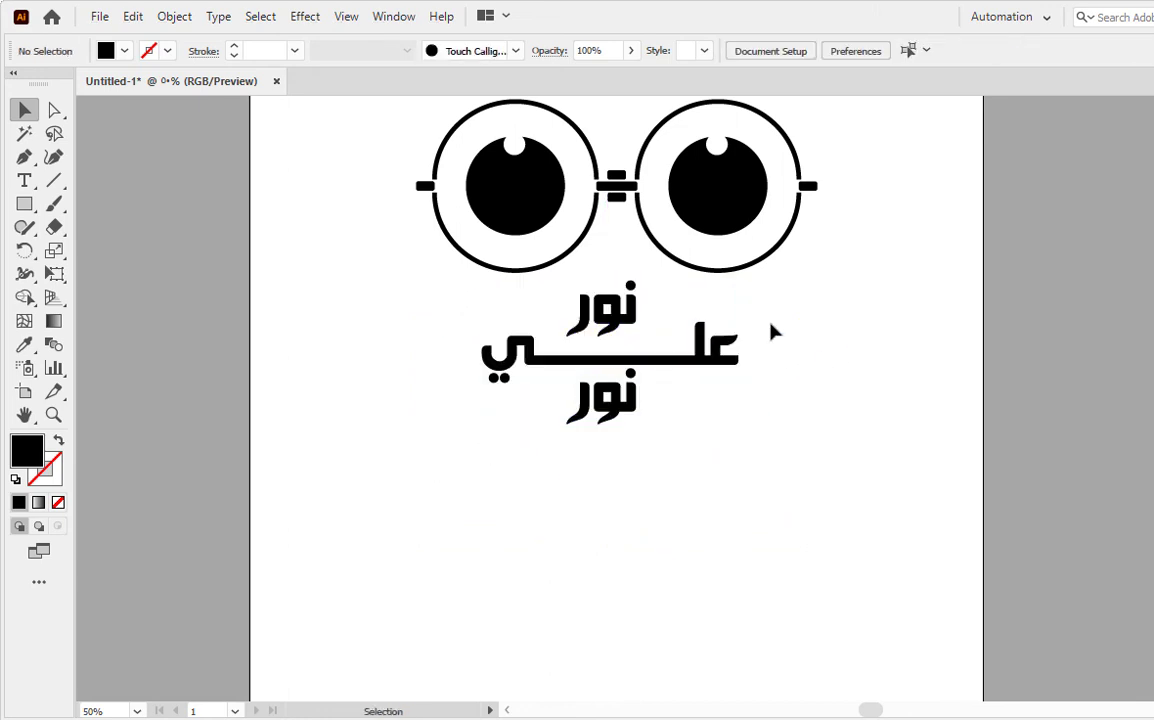
# Select the spectacles and lettering together and vertically centre them on the artboard.
pyautogui.moveTo(876, 147); pyautogui.dragTo(455, 519)
pyautogui.press('a')
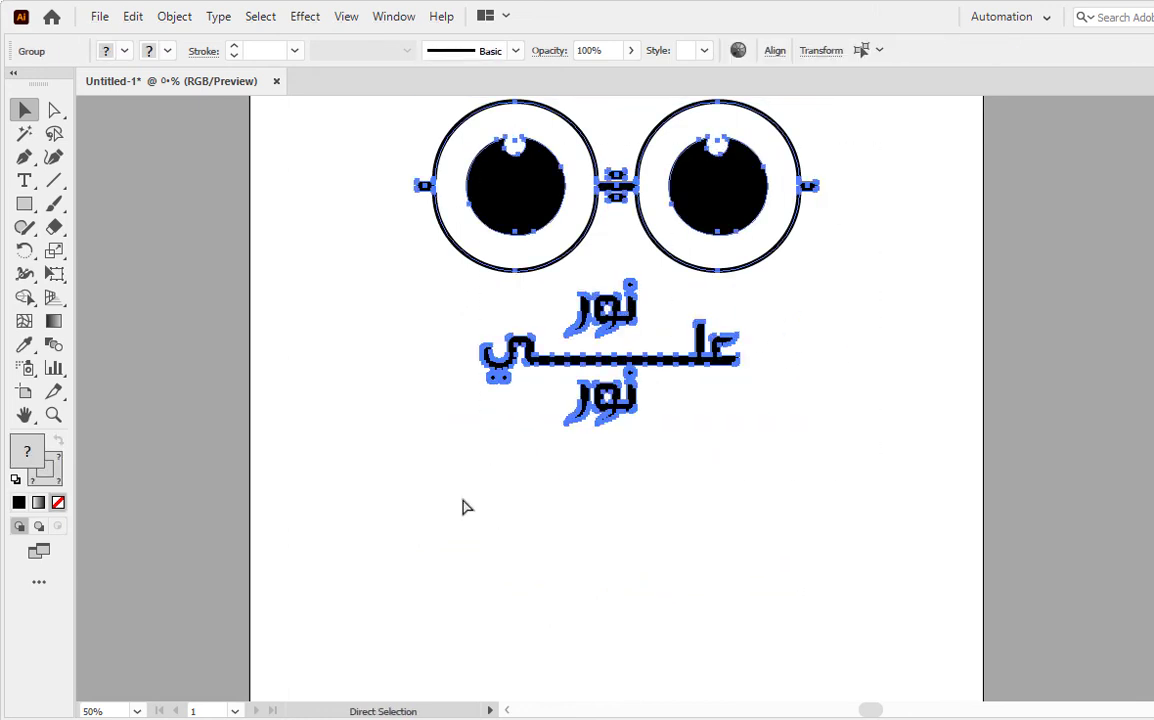
pyautogui.press('v')
pyautogui.press('a')
pyautogui.press('v')
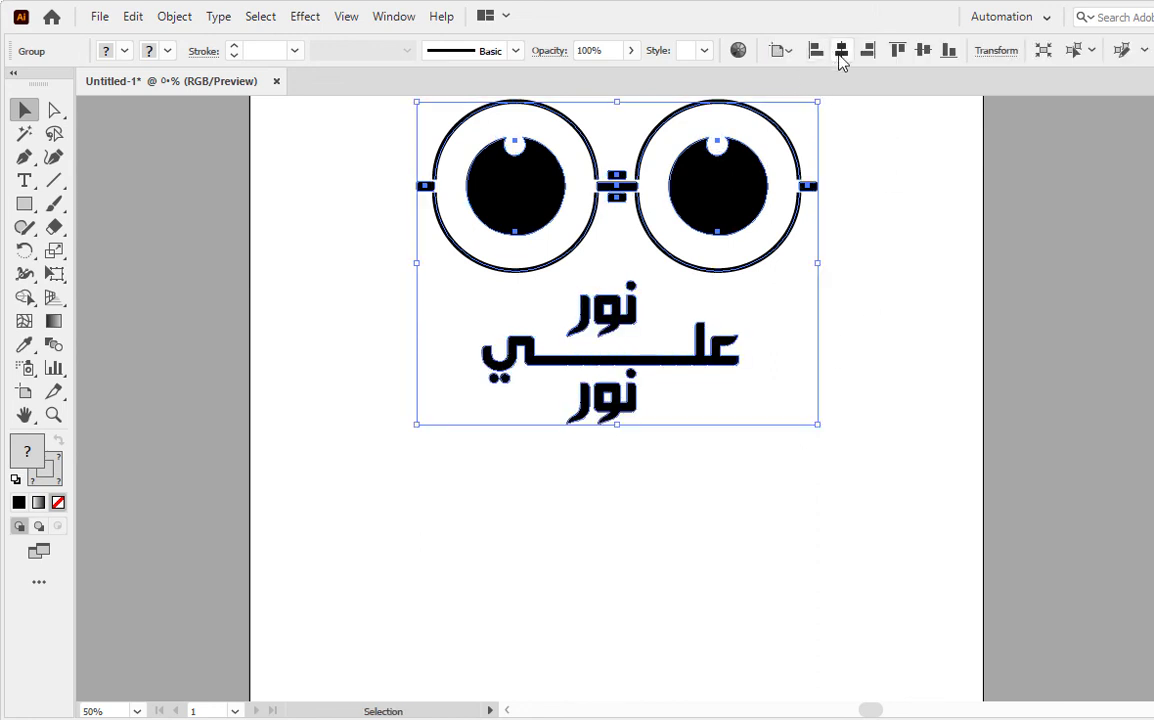
pyautogui.click(922, 50)
pyautogui.click(889, 374)
pyautogui.moveTo(889, 374); pyautogui.dragTo(862, 356)
pyautogui.moveTo(876, 176); pyautogui.dragTo(330, 610)
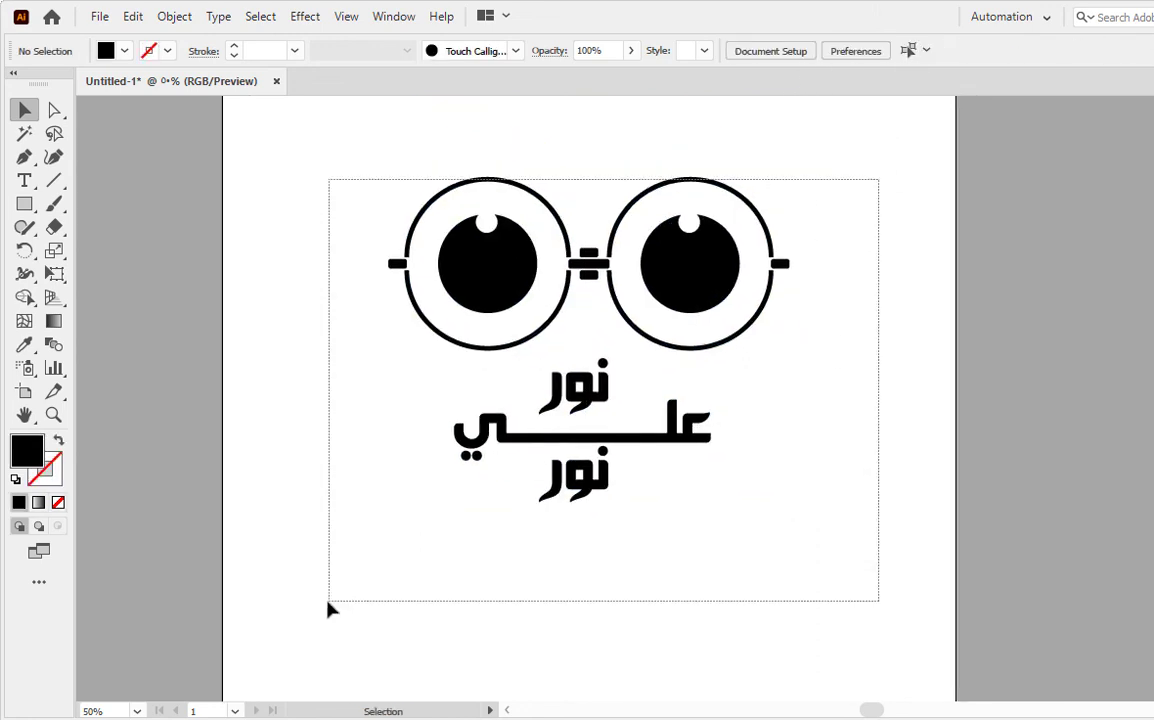